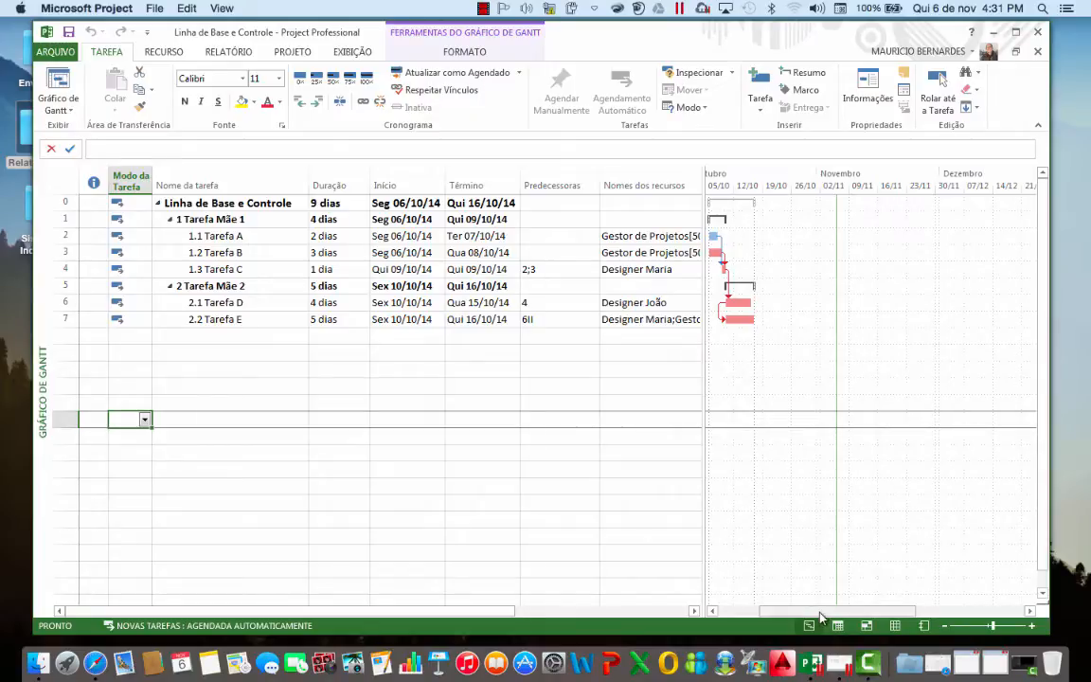
- Set the baseline "Linha de base" for the entire project (Projeto inteiro)
{"action": "left_click_drag", "start_coordinate": [820, 616], "coordinate": [792, 616]}
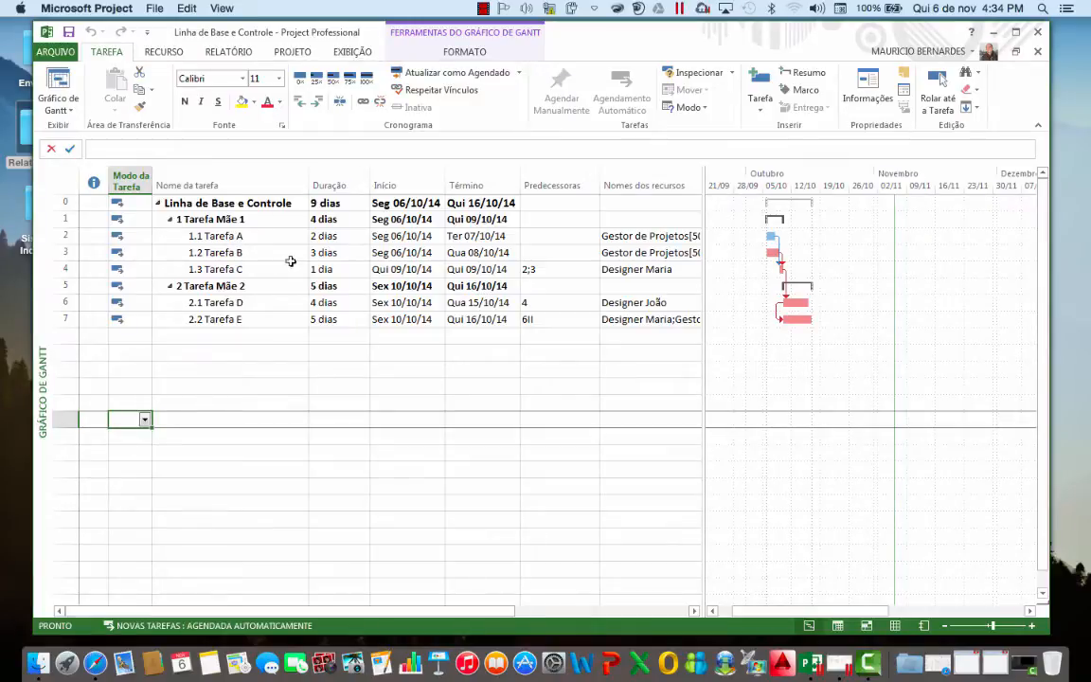
{"action": "left_click", "coordinate": [295, 54]}
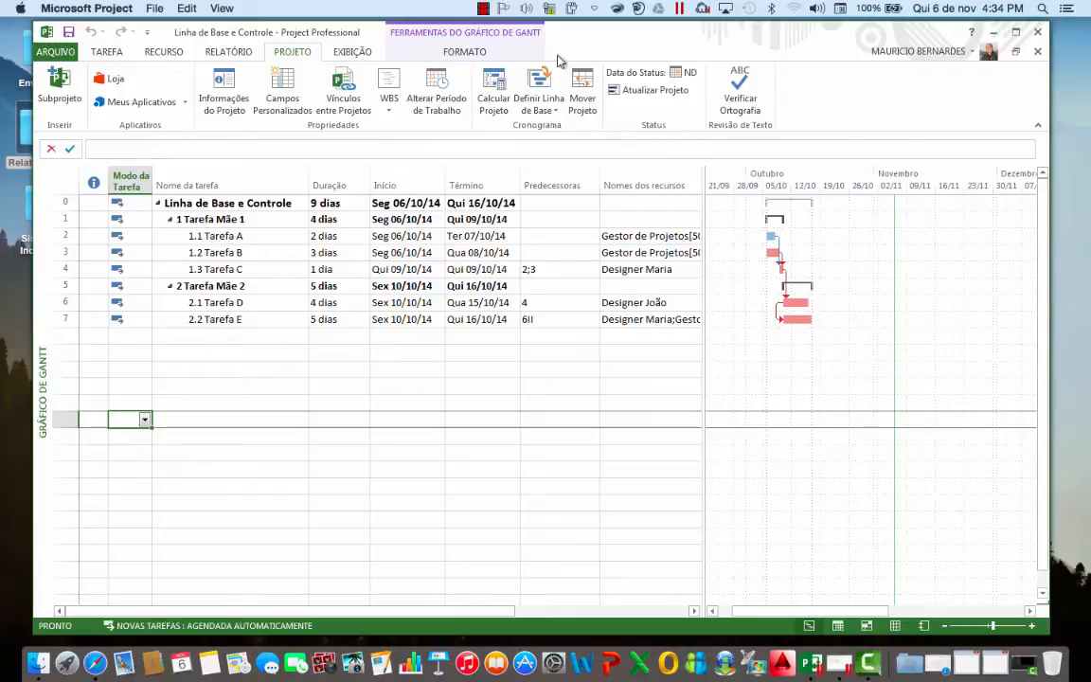
{"action": "left_click", "coordinate": [554, 111]}
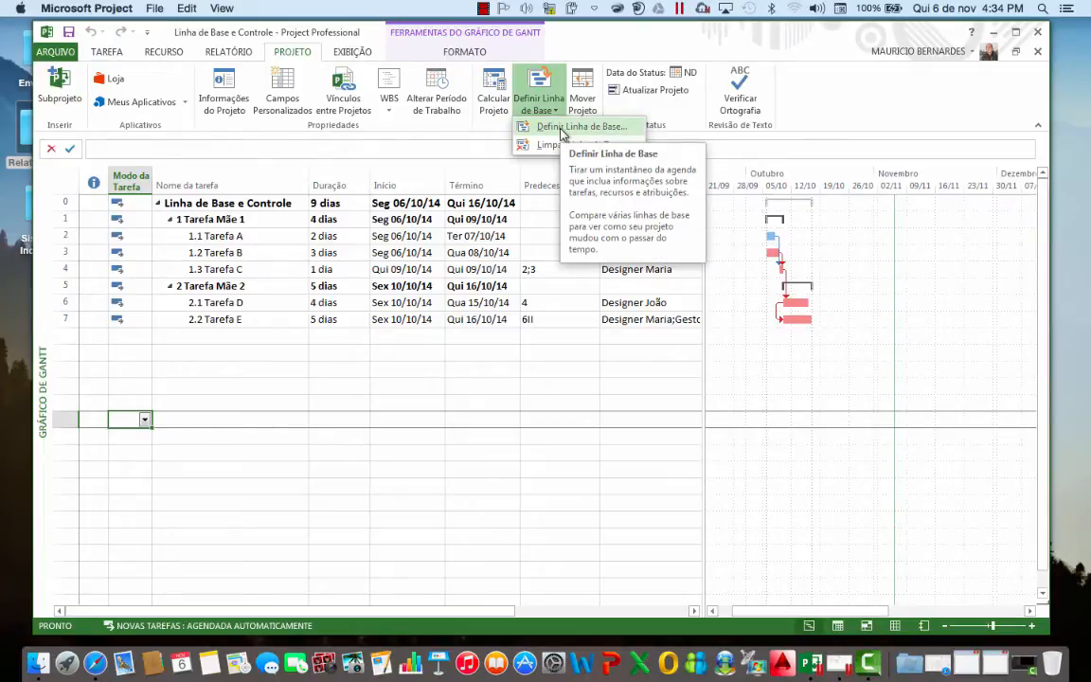
{"action": "left_click", "coordinate": [560, 129]}
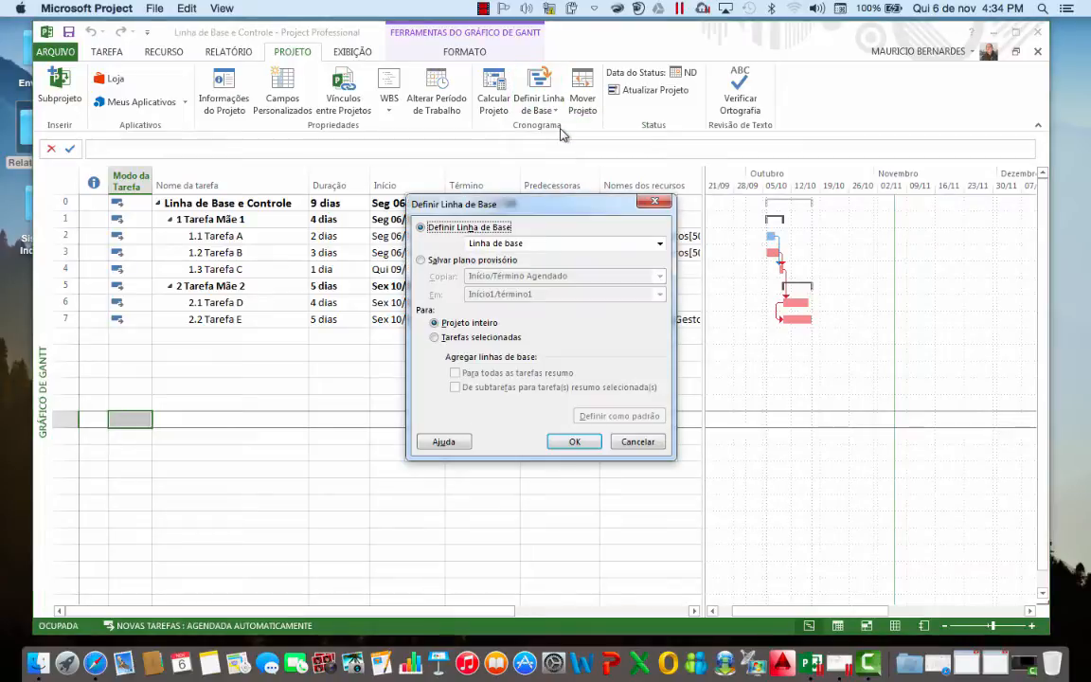
{"action": "left_click_drag", "start_coordinate": [539, 208], "coordinate": [542, 119]}
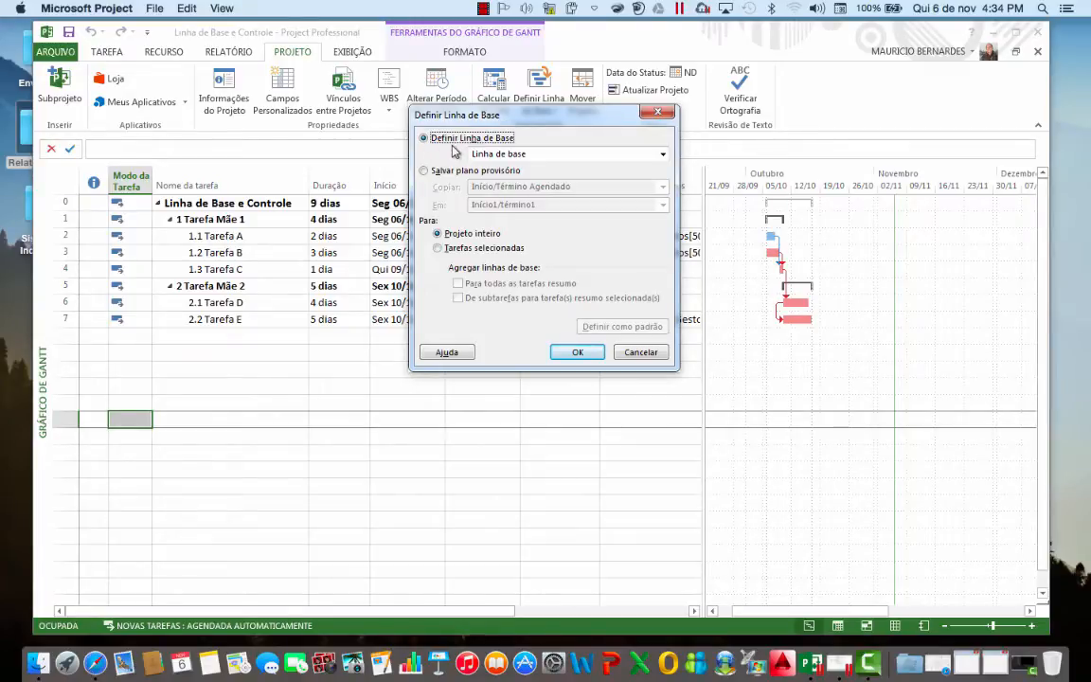
{"action": "left_click", "coordinate": [662, 154]}
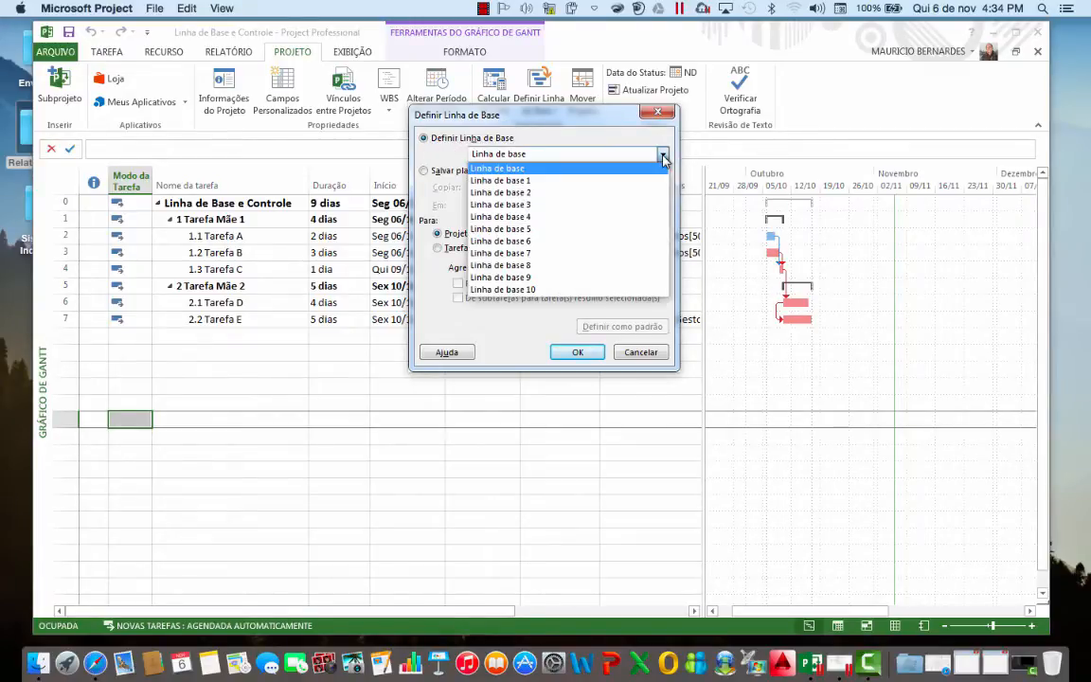
{"action": "left_click", "coordinate": [584, 138]}
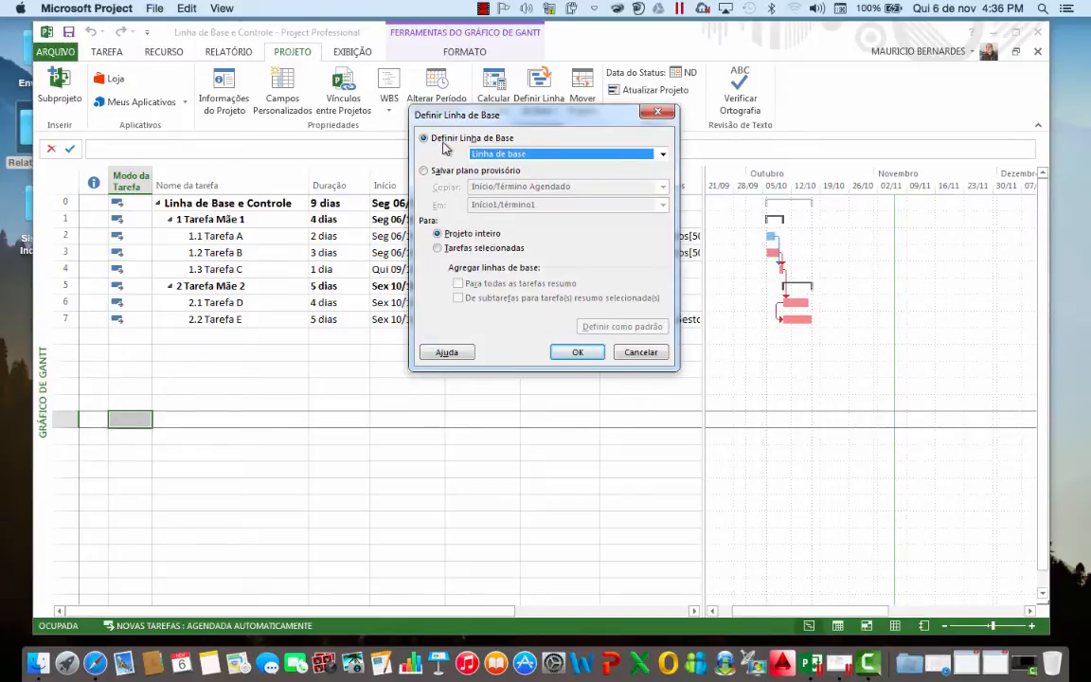
{"action": "left_click", "coordinate": [576, 353]}
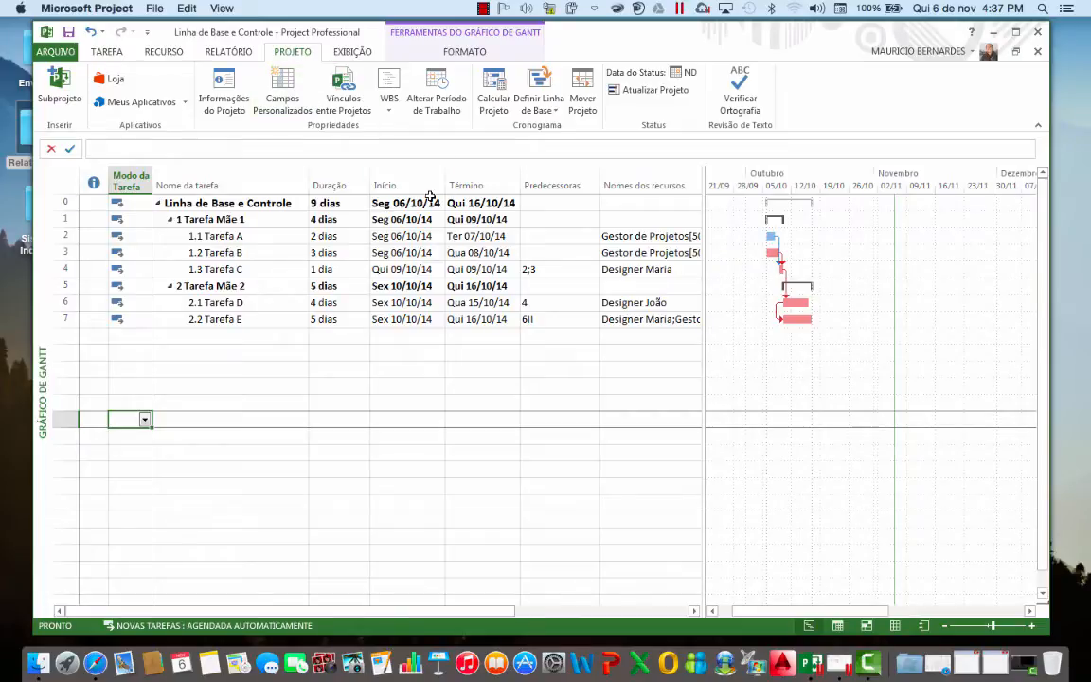
- Show the saved baseline "Linha de base" as comparison bars in the Gantt chart
{"action": "left_click", "coordinate": [464, 53]}
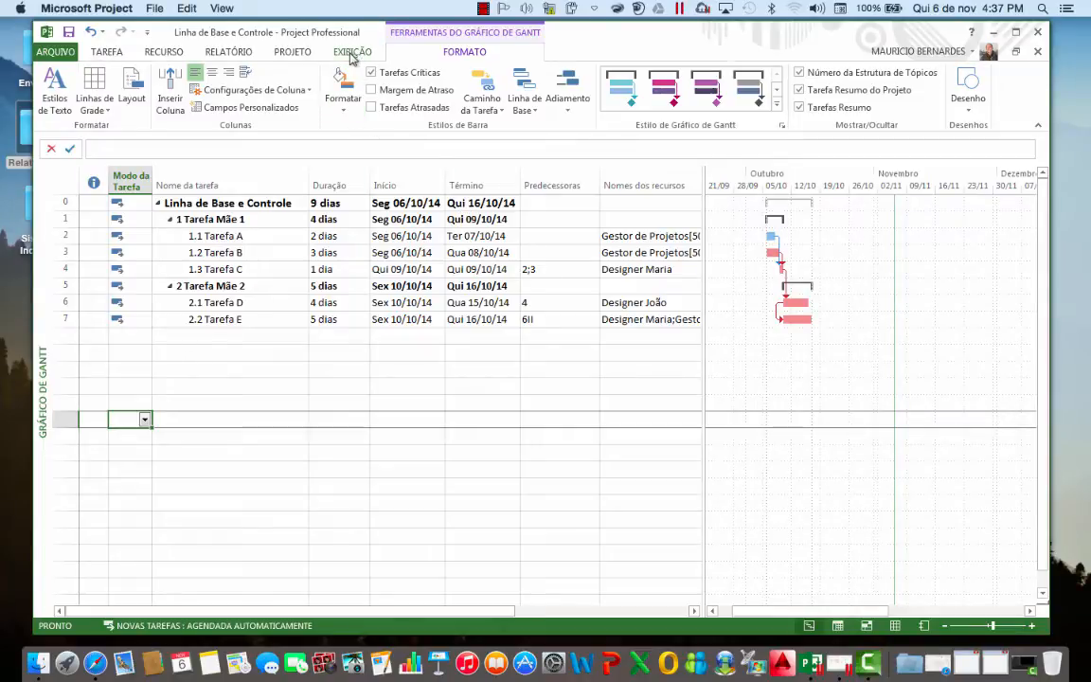
{"action": "left_click", "coordinate": [536, 112]}
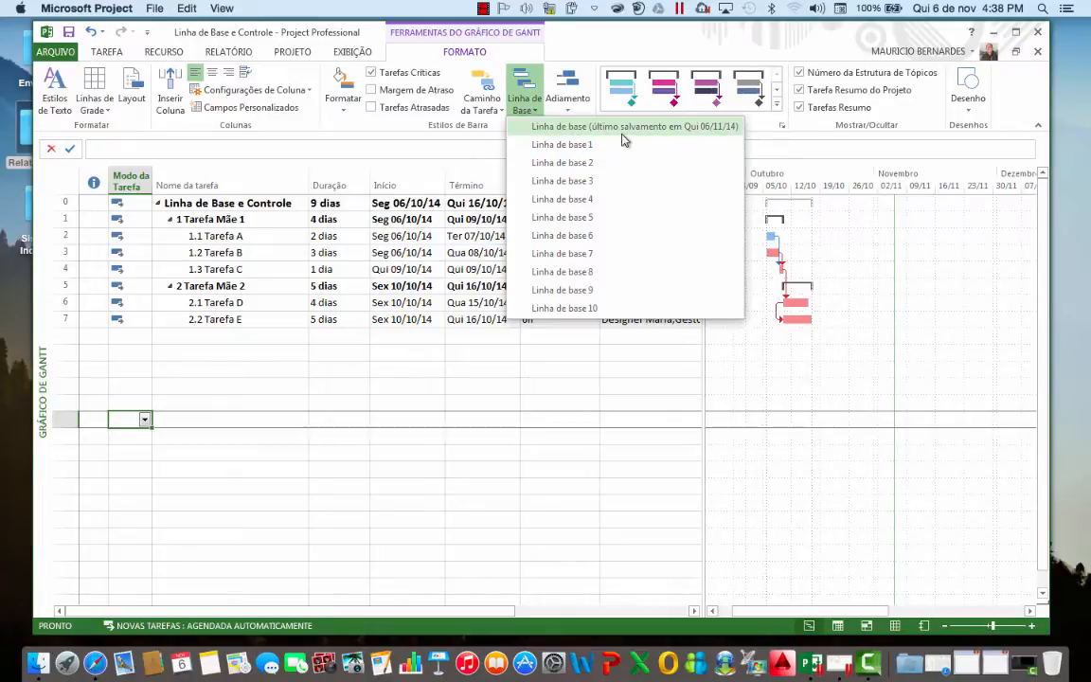
{"action": "left_click", "coordinate": [685, 130]}
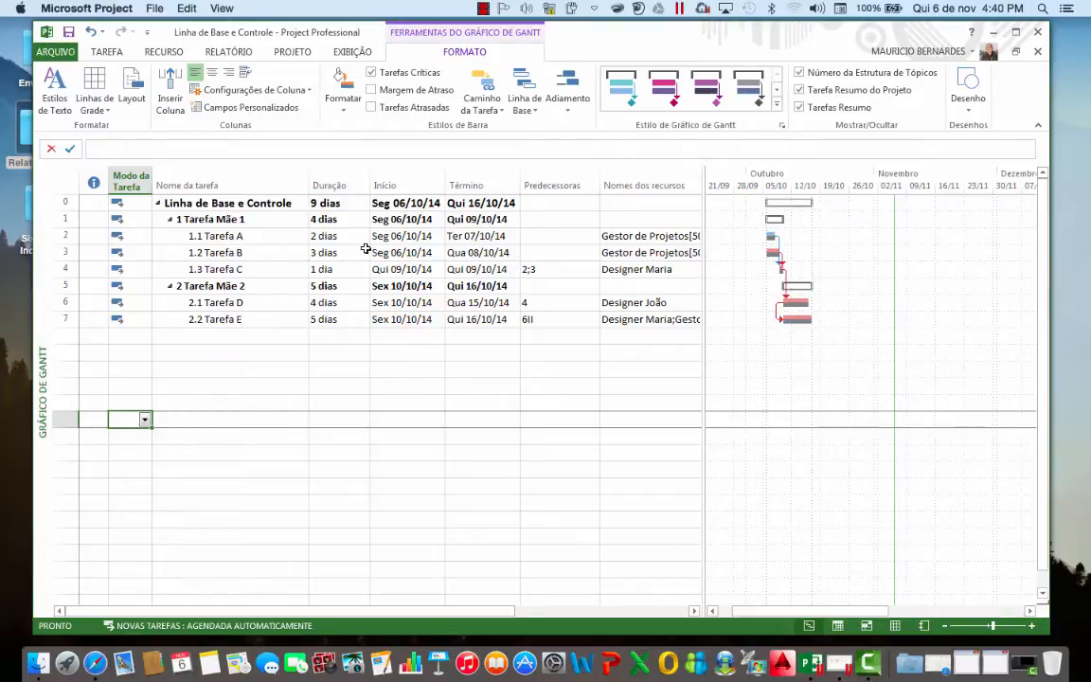
- Switch the task sheet to the Variação table
{"action": "left_click", "coordinate": [349, 52]}
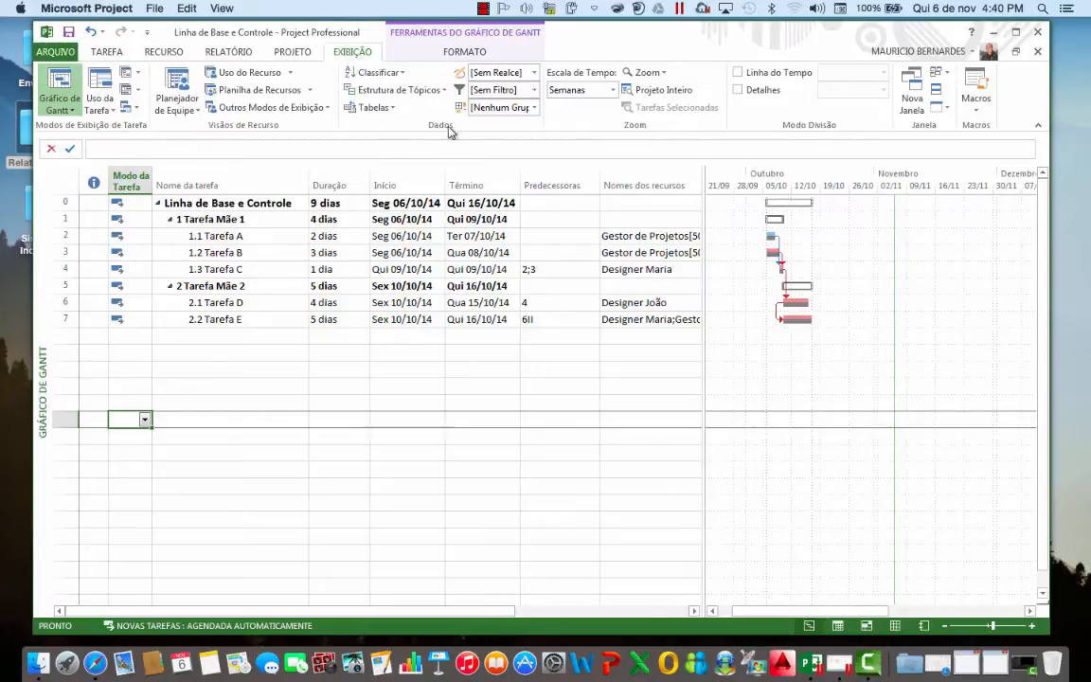
{"action": "left_click", "coordinate": [397, 111]}
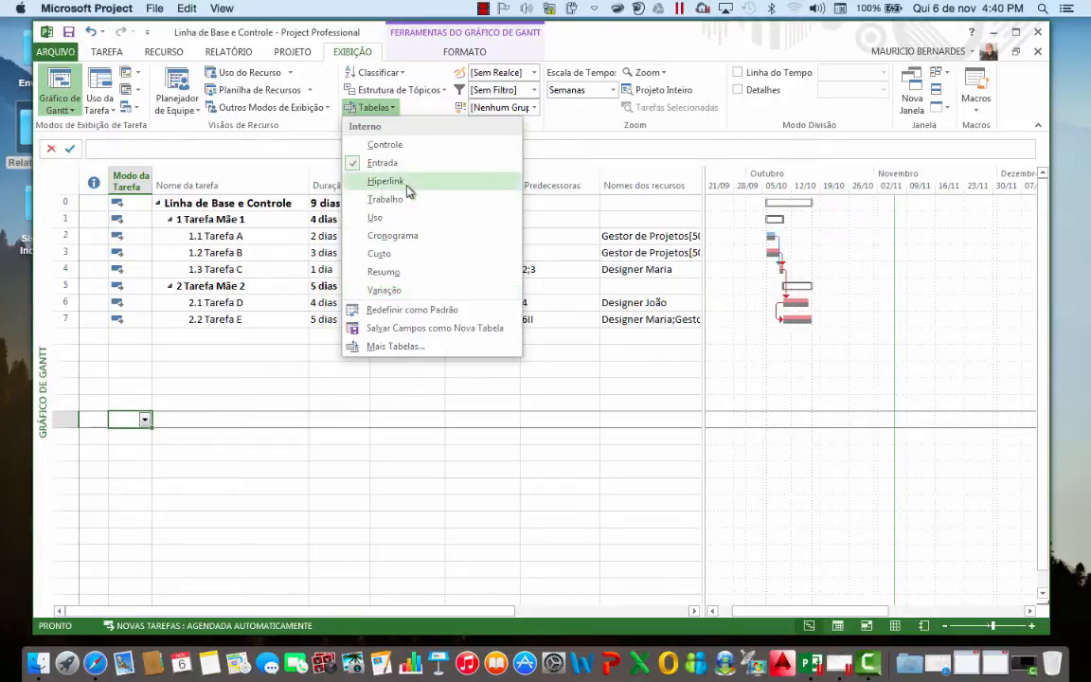
{"action": "left_click", "coordinate": [425, 295]}
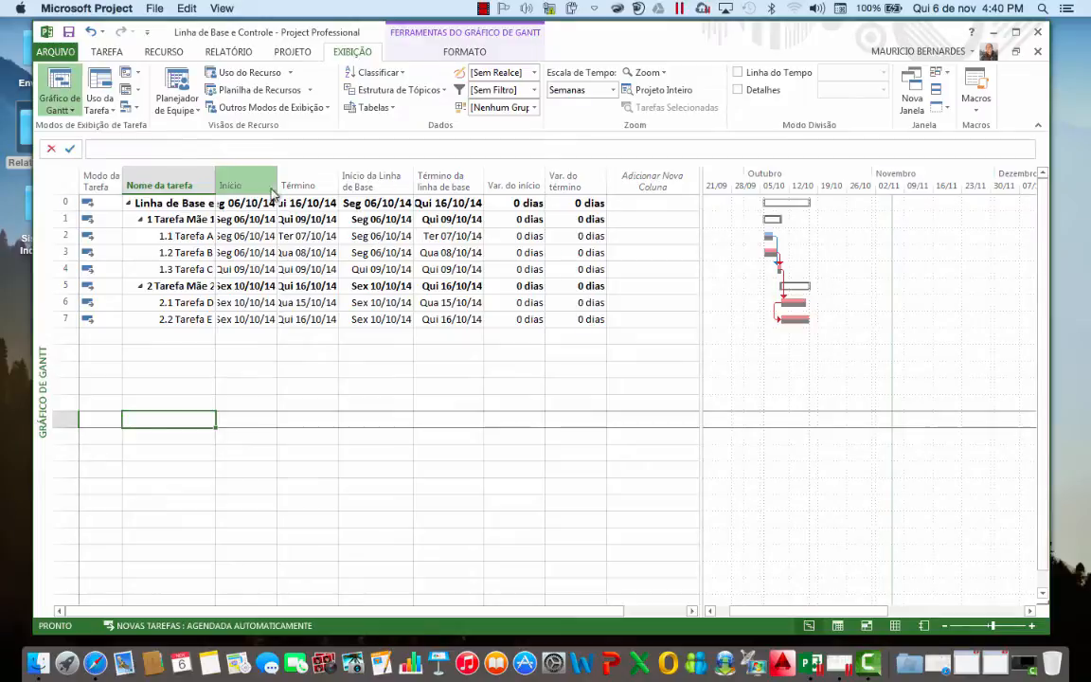
- Fit the task name, start, finish and baseline date columns to their contents, and widen the sheet area to show the variance columns
{"action": "double_click", "coordinate": [216, 185]}
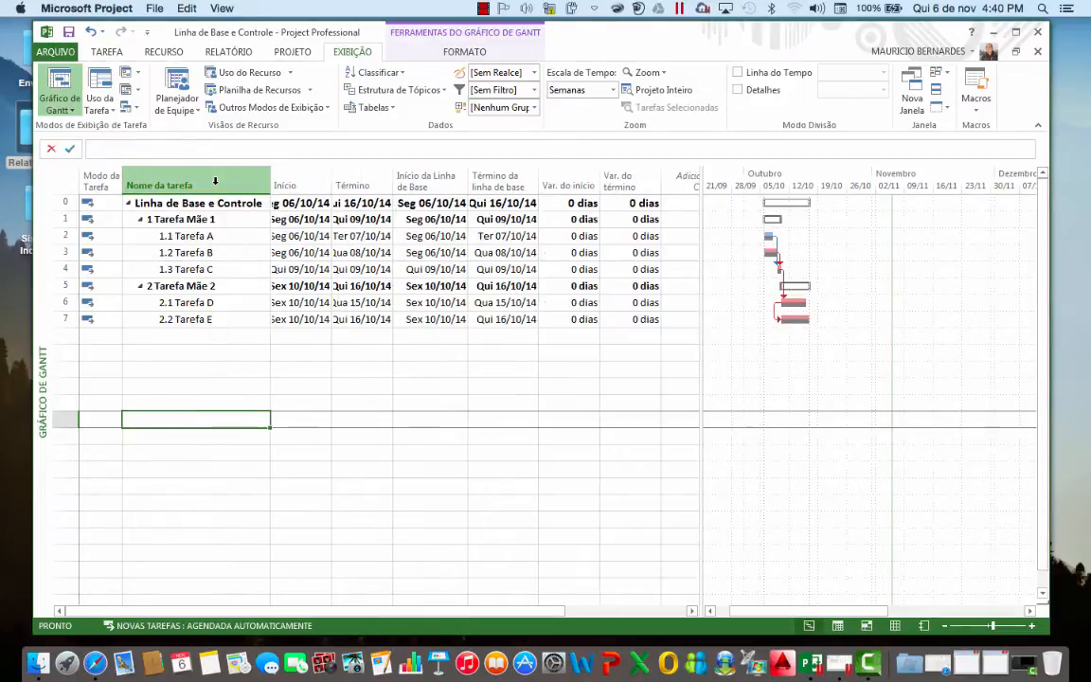
{"action": "double_click", "coordinate": [331, 183]}
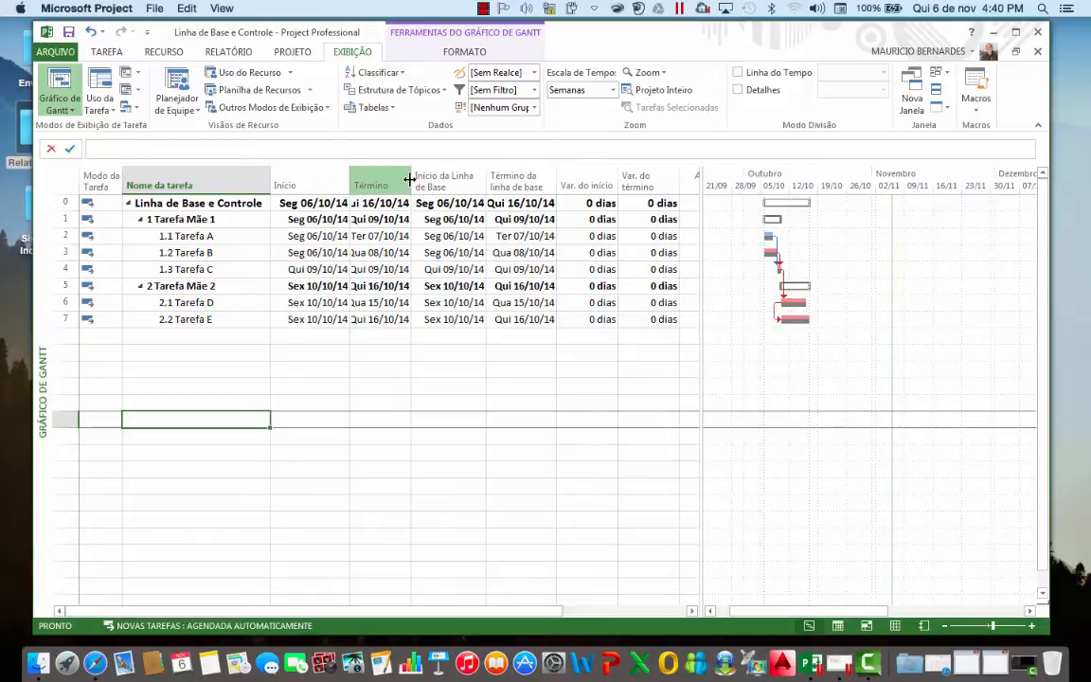
{"action": "double_click", "coordinate": [411, 183]}
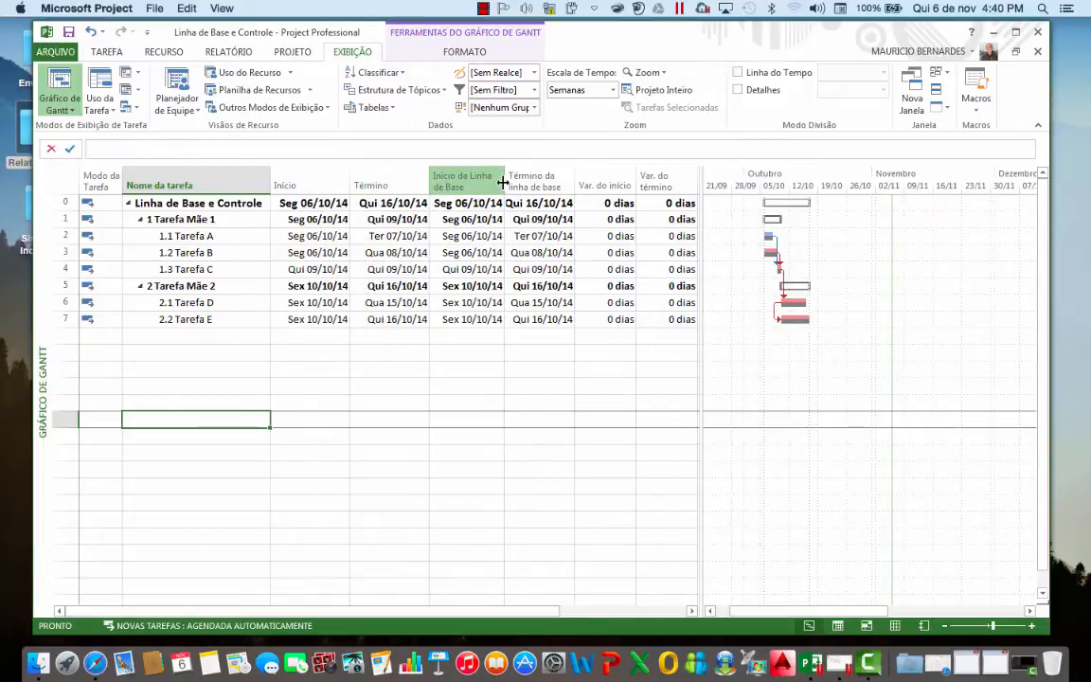
{"action": "double_click", "coordinate": [506, 183]}
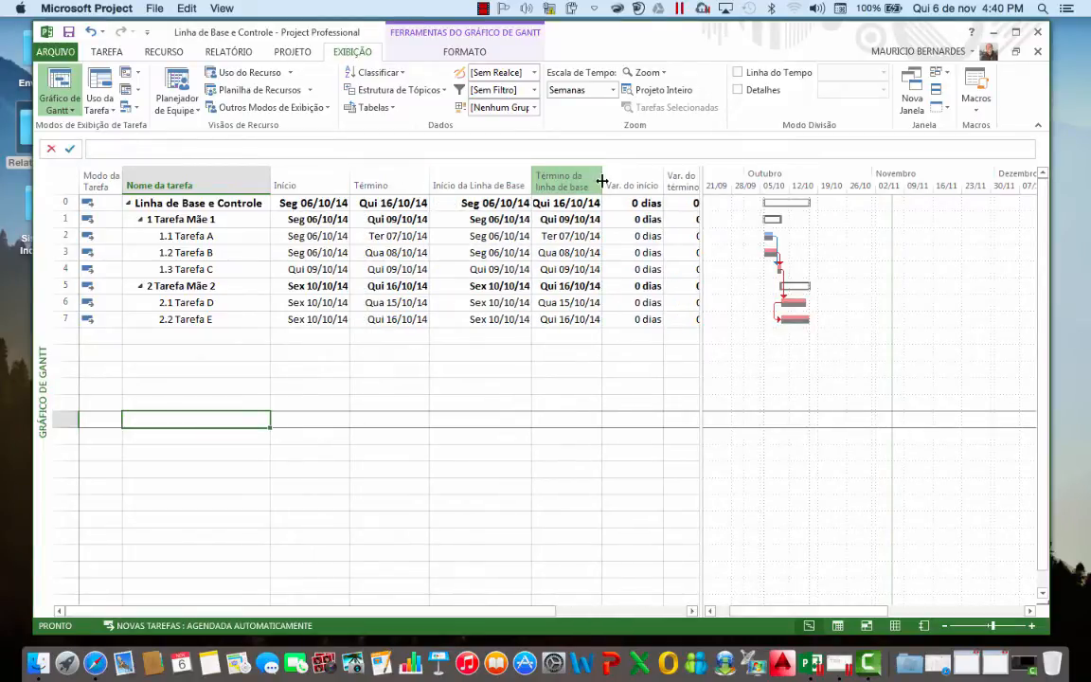
{"action": "double_click", "coordinate": [601, 180]}
{"action": "left_click_drag", "start_coordinate": [705, 186], "coordinate": [866, 212]}
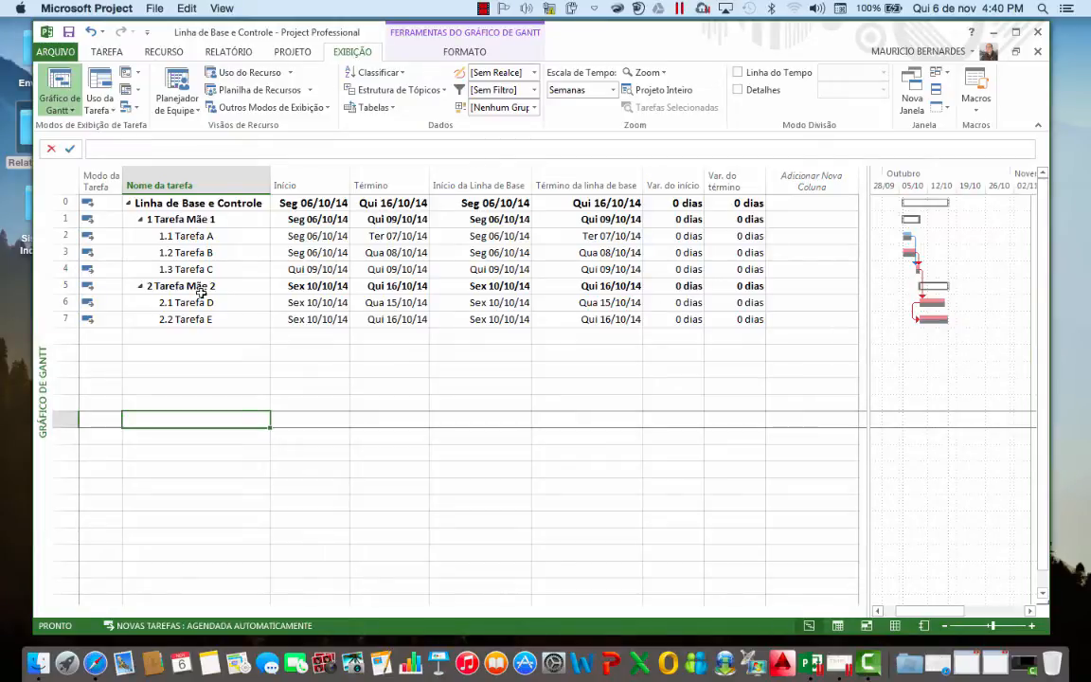
{"action": "left_click", "coordinate": [395, 112]}
{"action": "left_click", "coordinate": [395, 113]}
{"action": "left_click", "coordinate": [475, 182]}
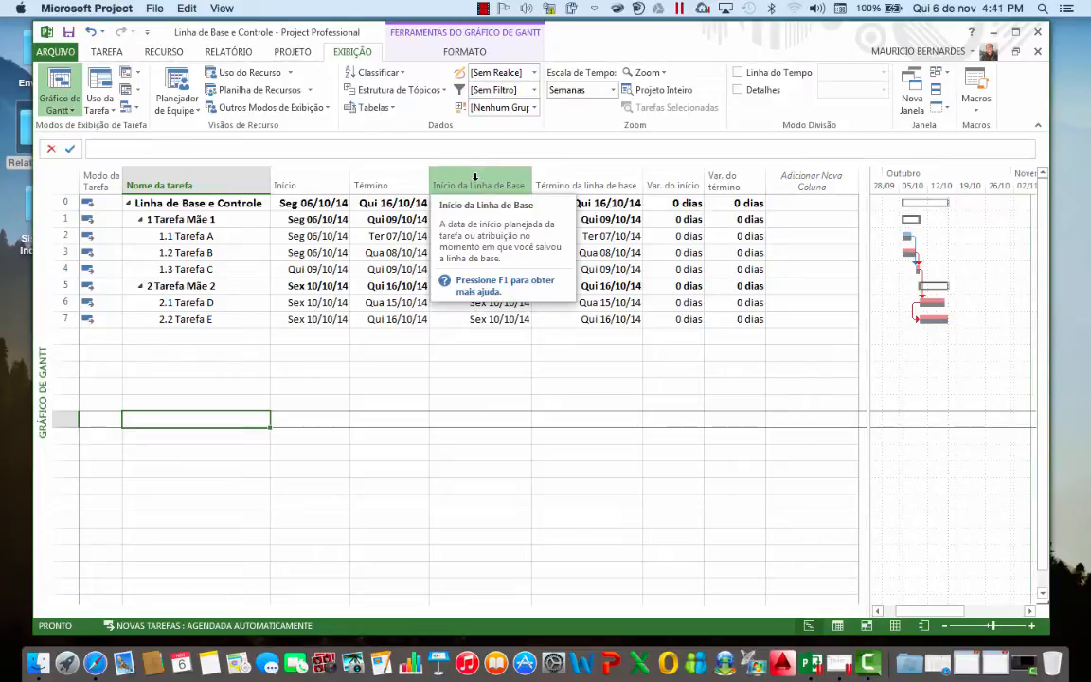
{"action": "left_click", "coordinate": [583, 171]}
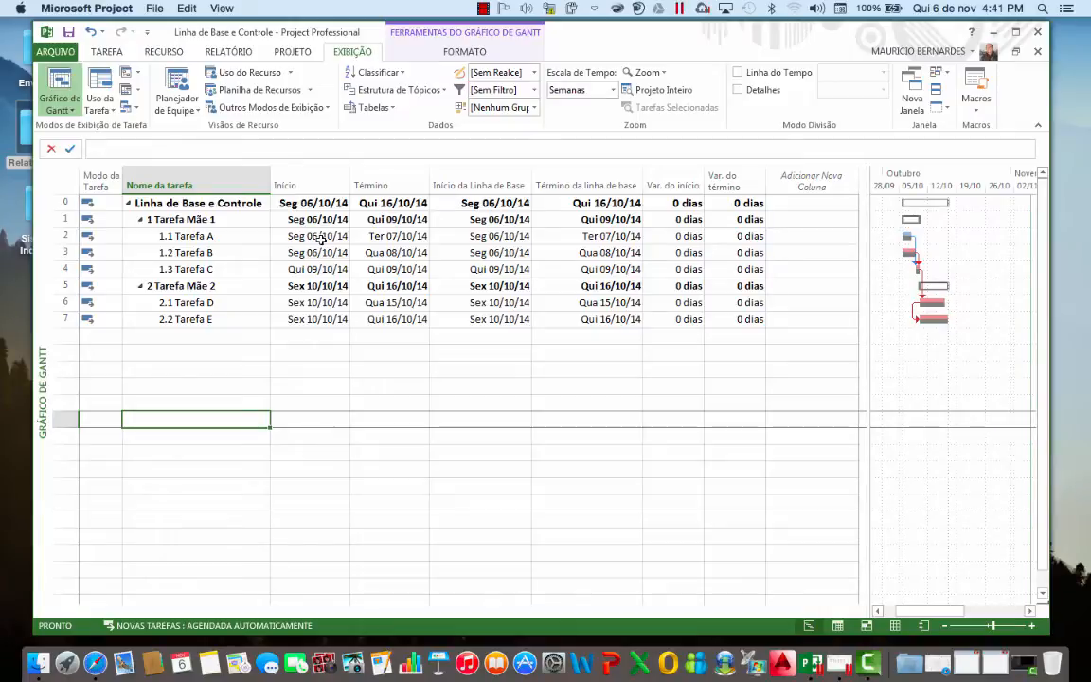
- Set the start date of Tarefa A to 08/10/14 and check the project summary row's variance from the baseline
{"action": "left_click", "coordinate": [321, 238]}
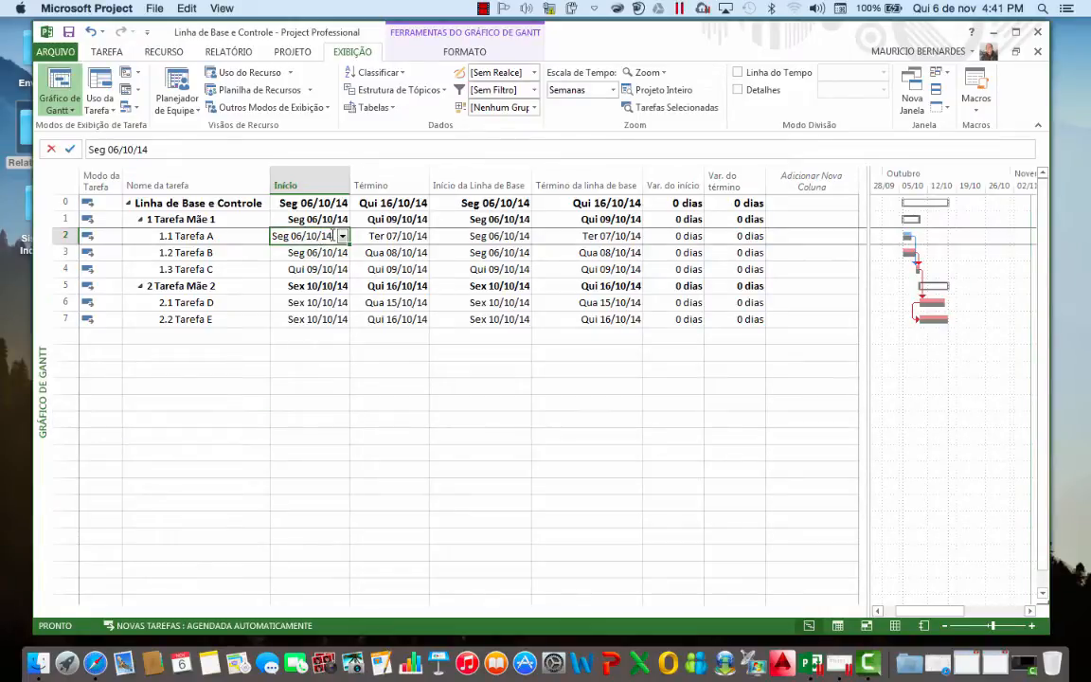
{"action": "left_click", "coordinate": [343, 236]}
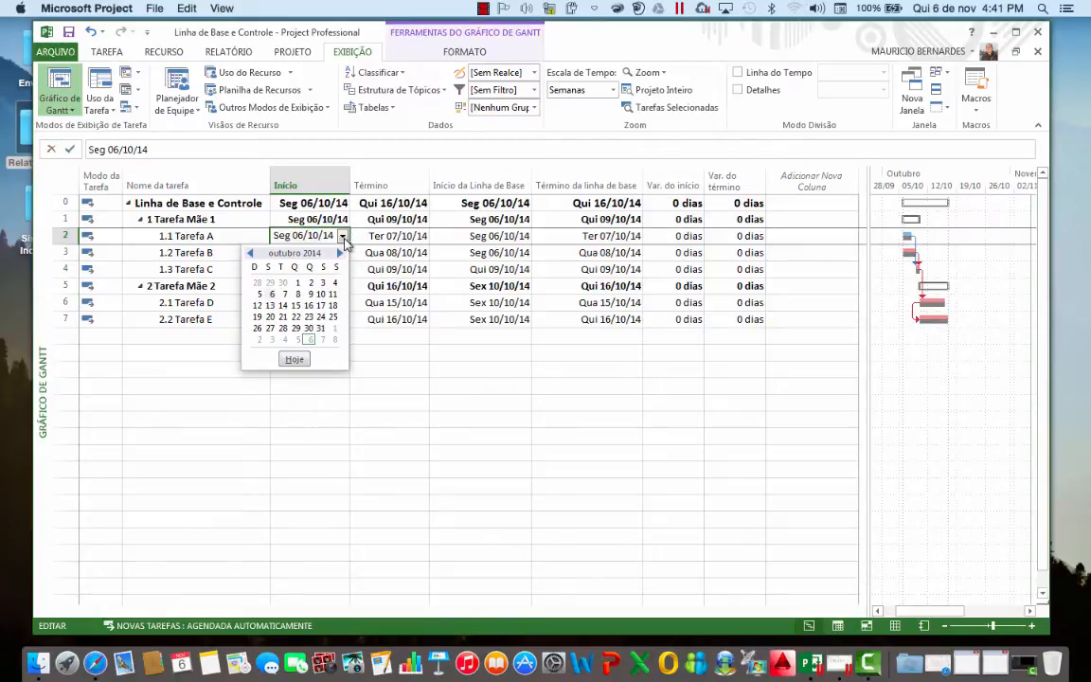
{"action": "left_click", "coordinate": [297, 294]}
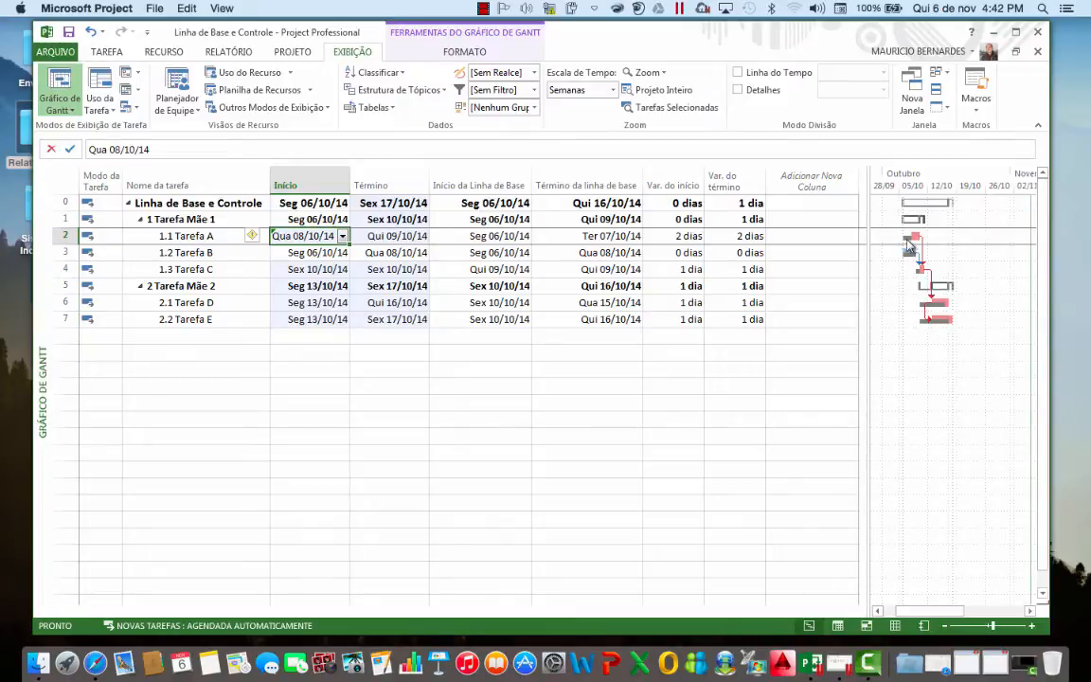
{"action": "mouse_move", "coordinate": [907, 247]}
{"action": "left_click", "coordinate": [62, 201]}
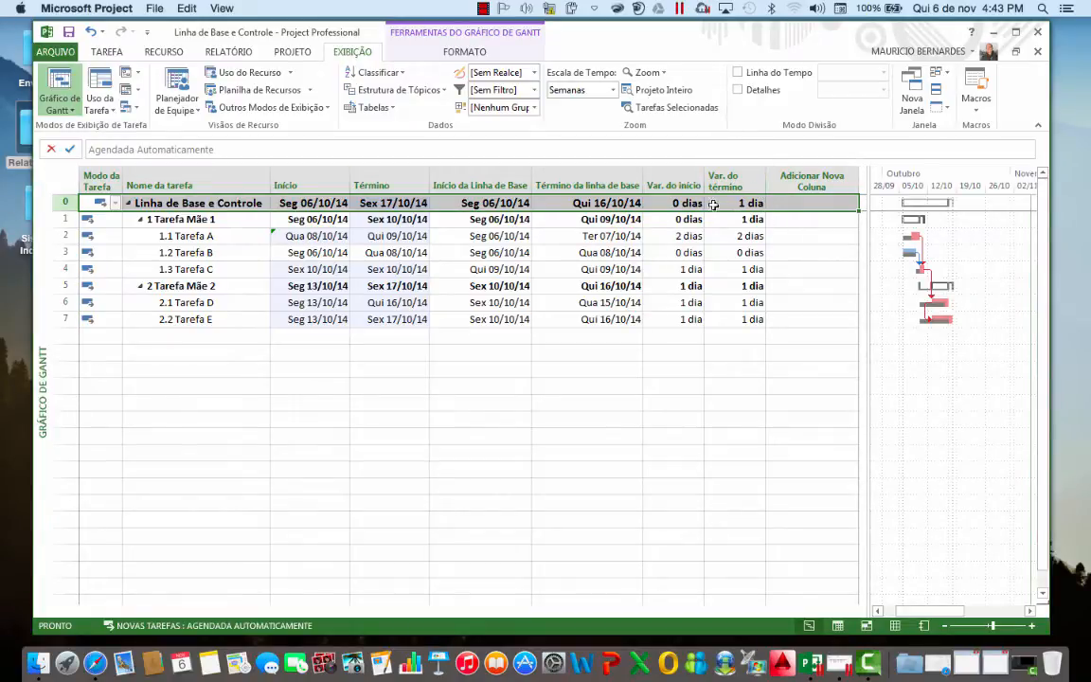
{"action": "left_click", "coordinate": [663, 472]}
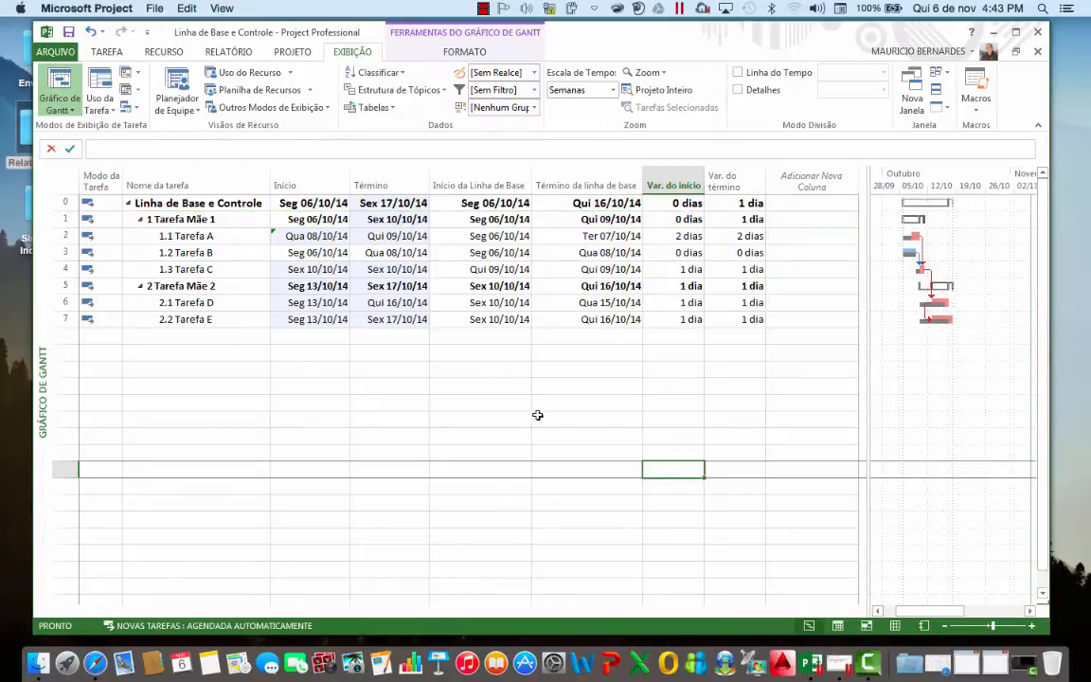
{"action": "left_click", "coordinate": [502, 370]}
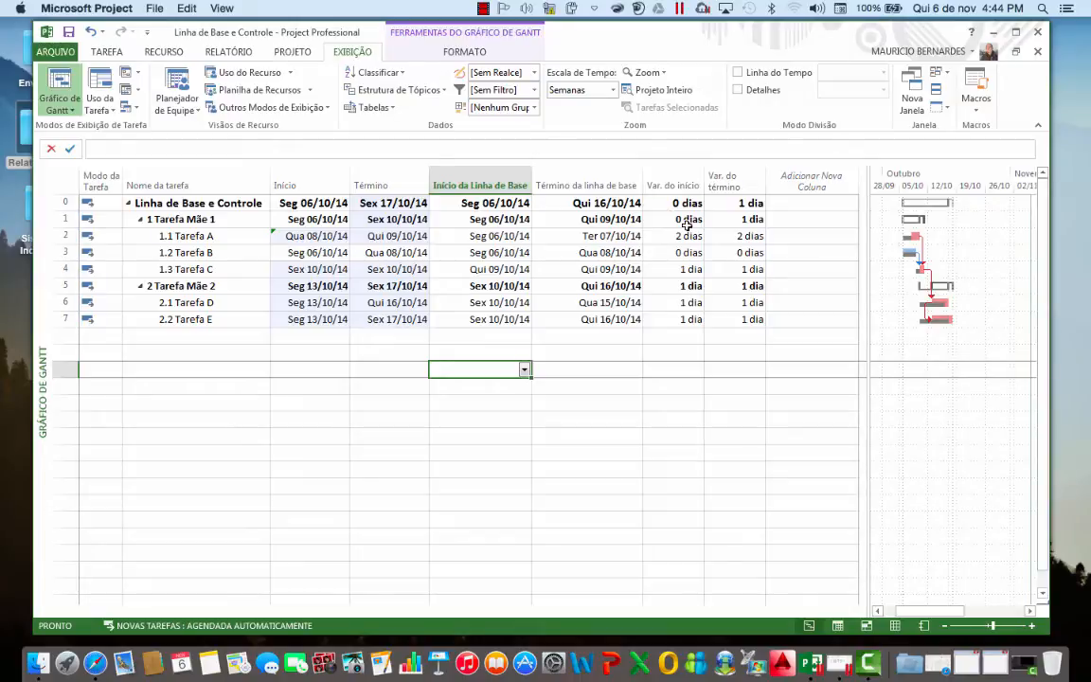
- View the Controle table, widening its task name column so the full names can be read
{"action": "left_click", "coordinate": [391, 111]}
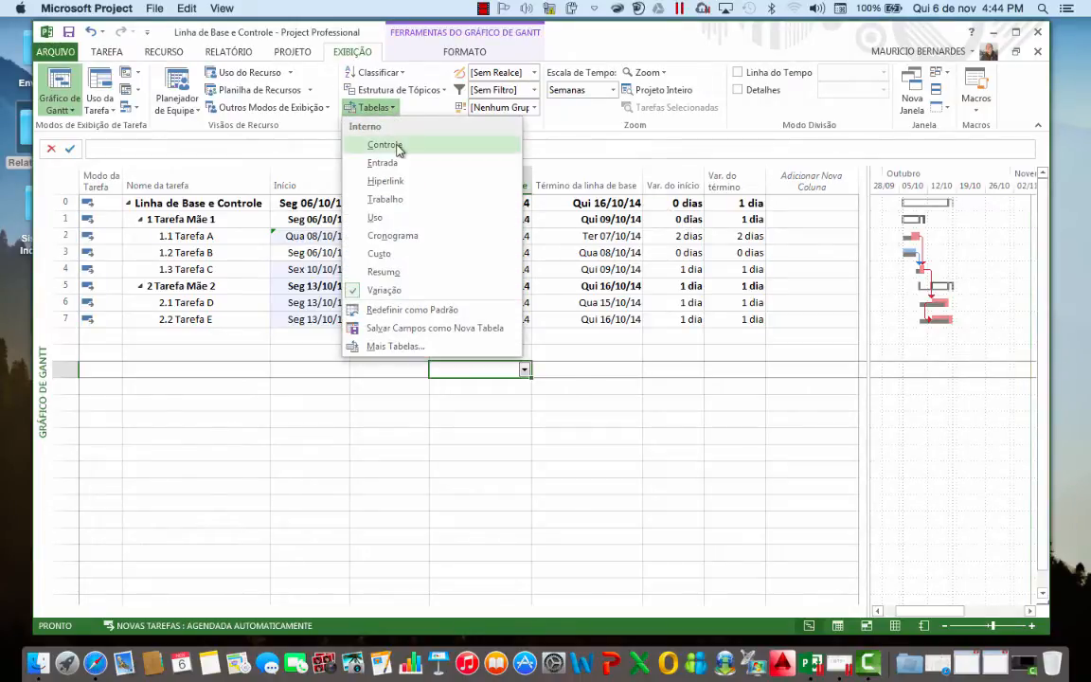
{"action": "left_click", "coordinate": [393, 147]}
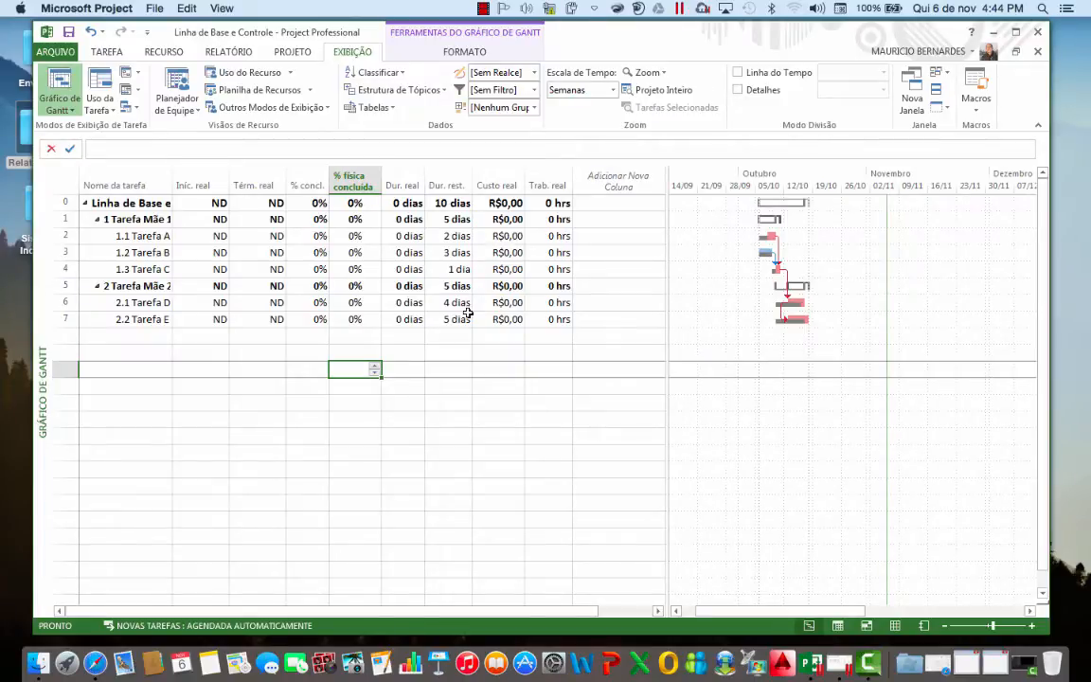
{"action": "left_click_drag", "start_coordinate": [171, 180], "coordinate": [226, 202]}
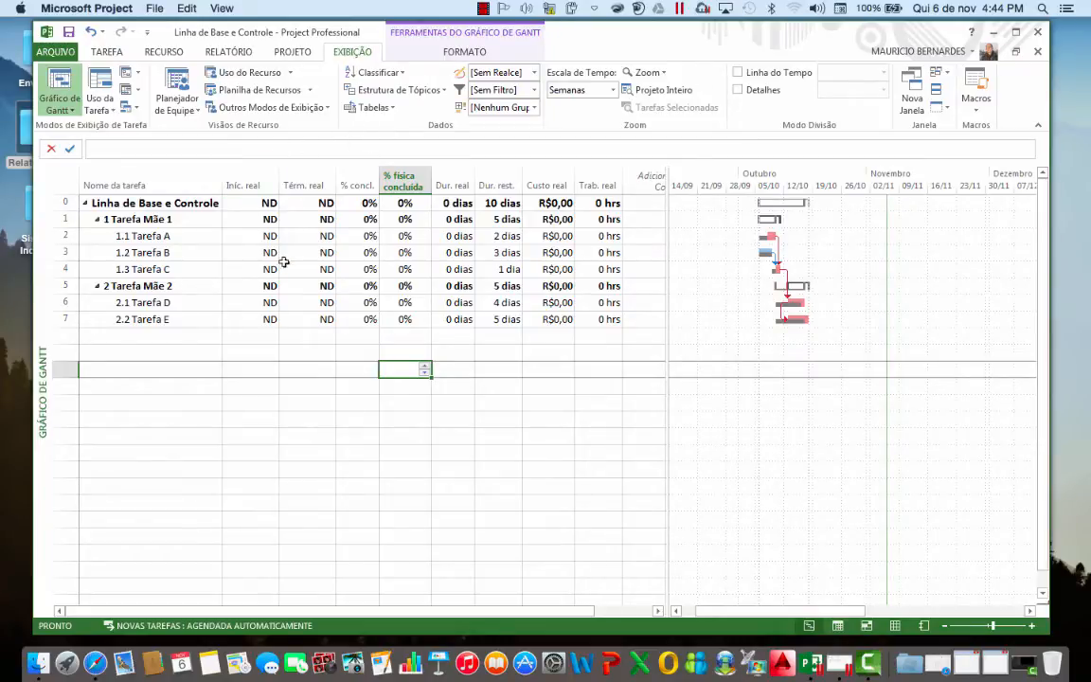
- Return to the Variação table and set the start date of Tarefa A to 06/10/14
{"action": "left_click", "coordinate": [374, 107]}
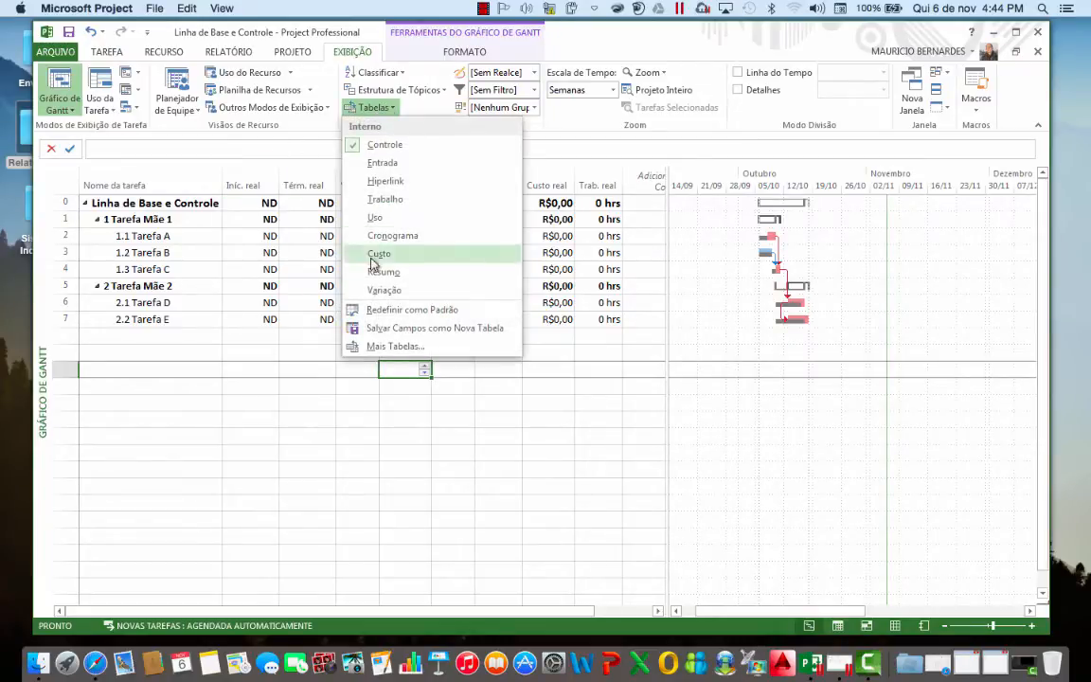
{"action": "left_click", "coordinate": [371, 289]}
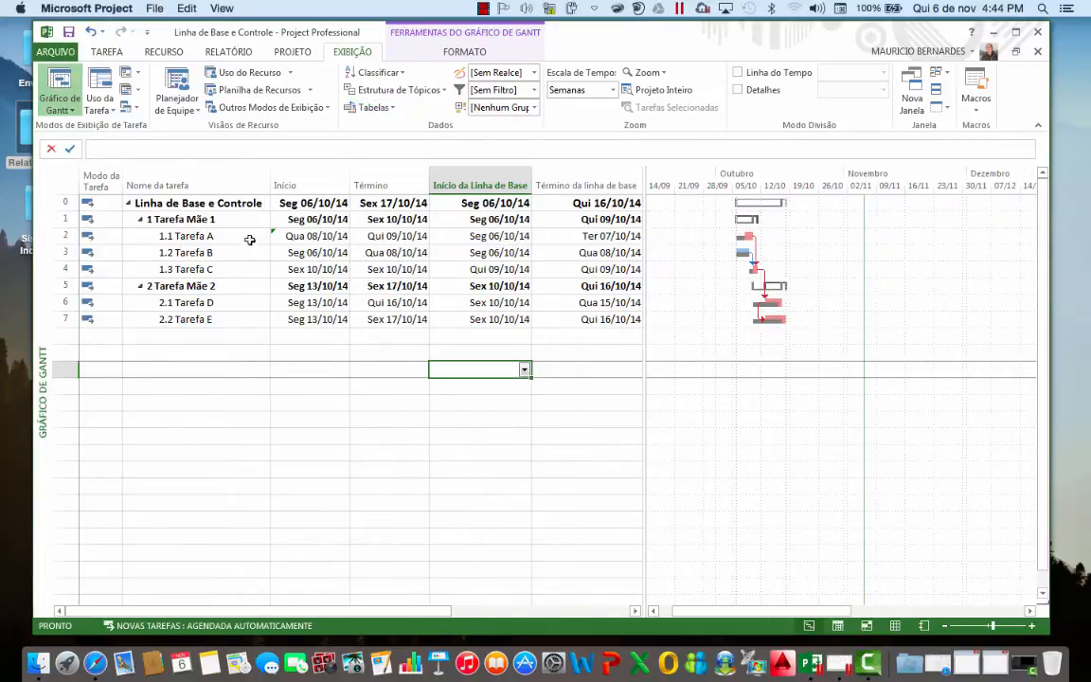
{"action": "left_click", "coordinate": [313, 235]}
{"action": "left_click", "coordinate": [342, 237]}
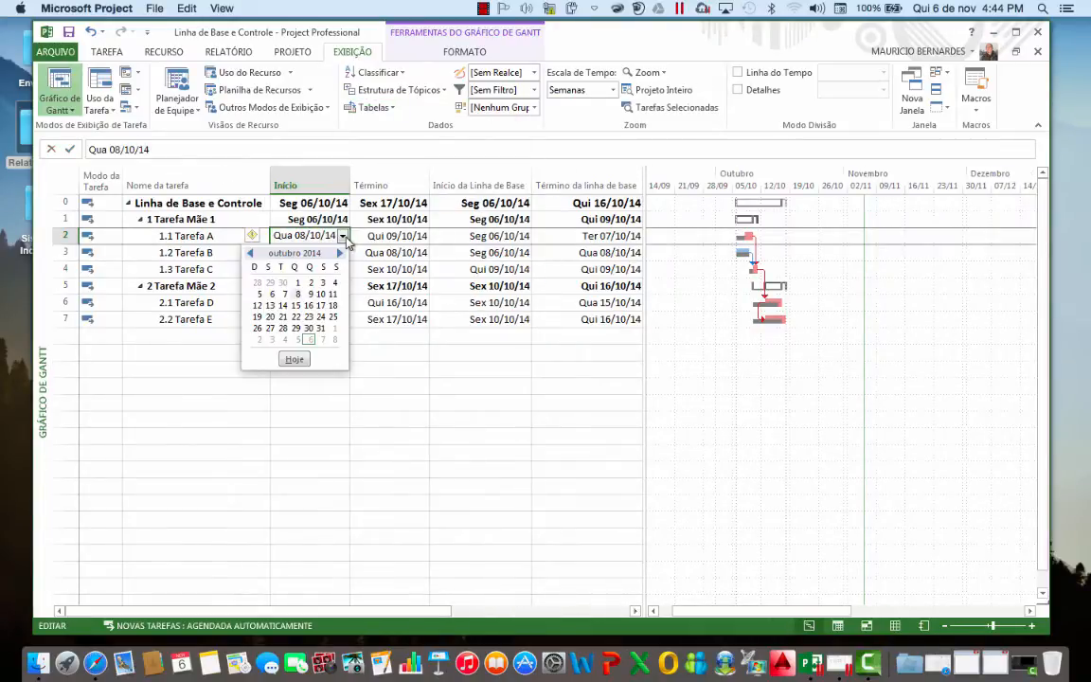
{"action": "left_click", "coordinate": [271, 295]}
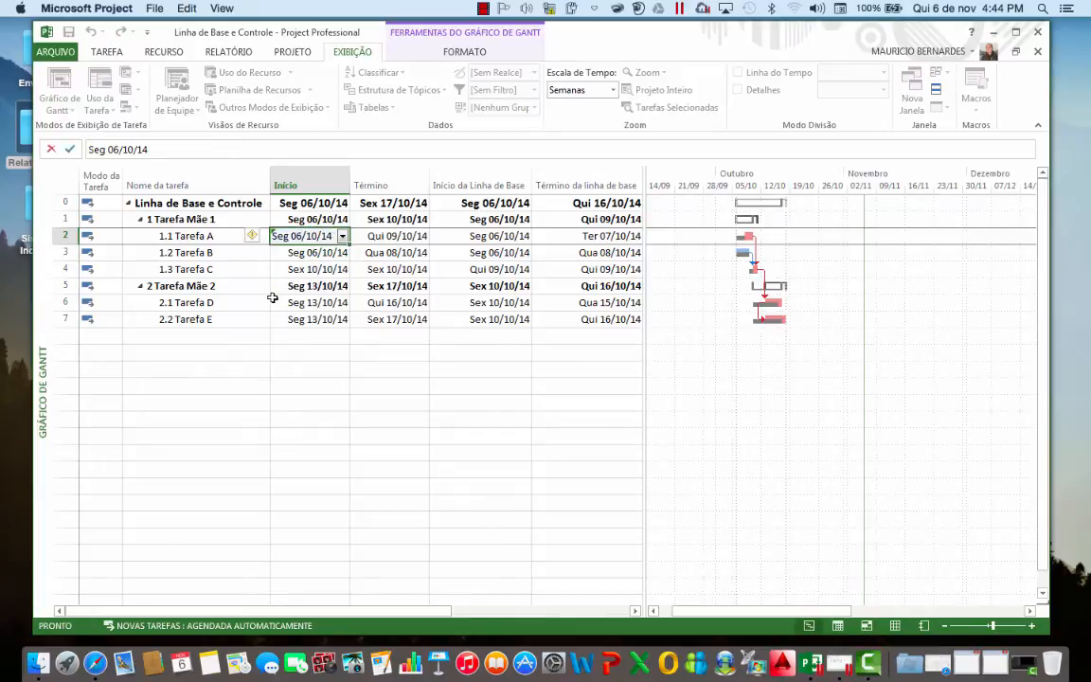
{"action": "left_click", "coordinate": [293, 392]}
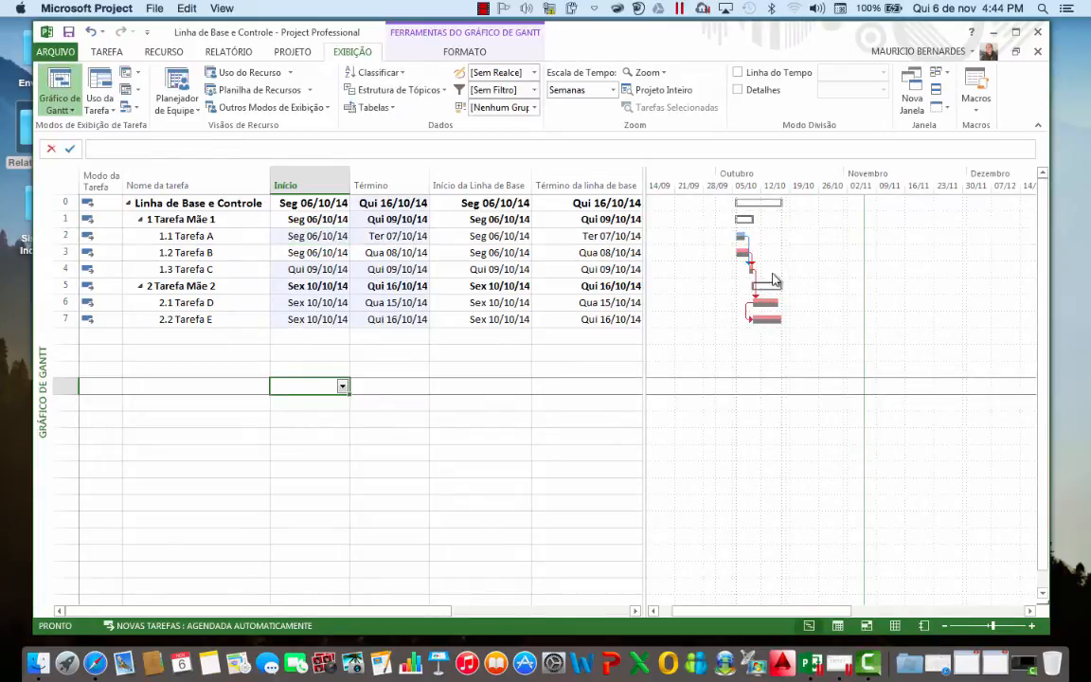
- Widen the sheet area to show the start and finish variance columns, and switch to the Controle table
{"action": "left_click", "coordinate": [90, 33]}
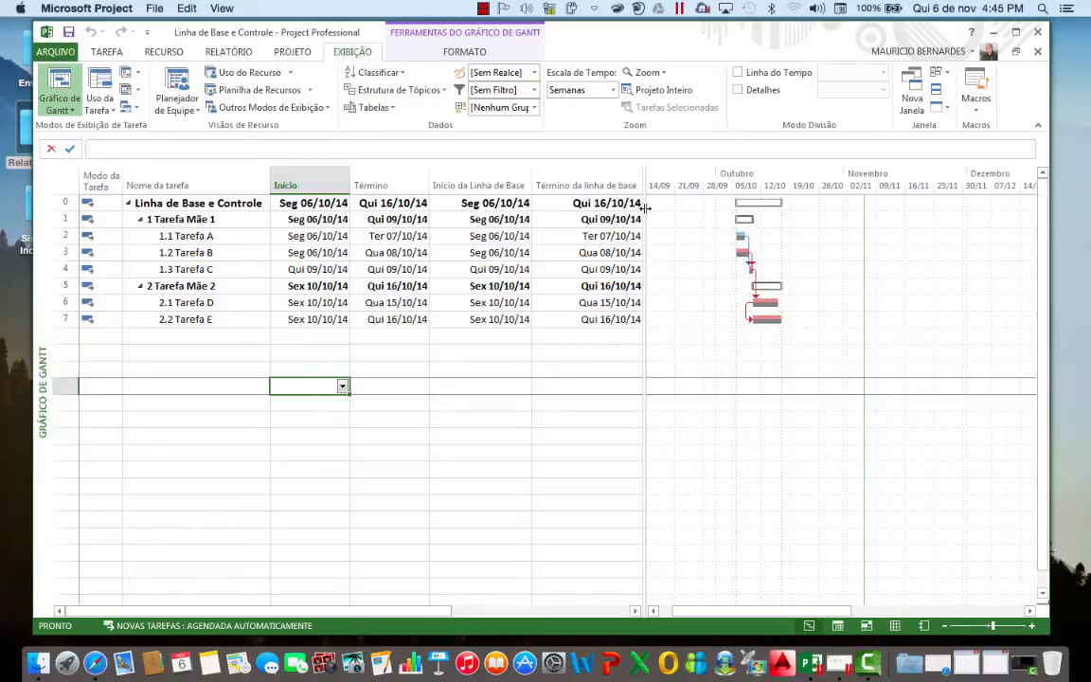
{"action": "left_click_drag", "start_coordinate": [645, 207], "coordinate": [753, 204]}
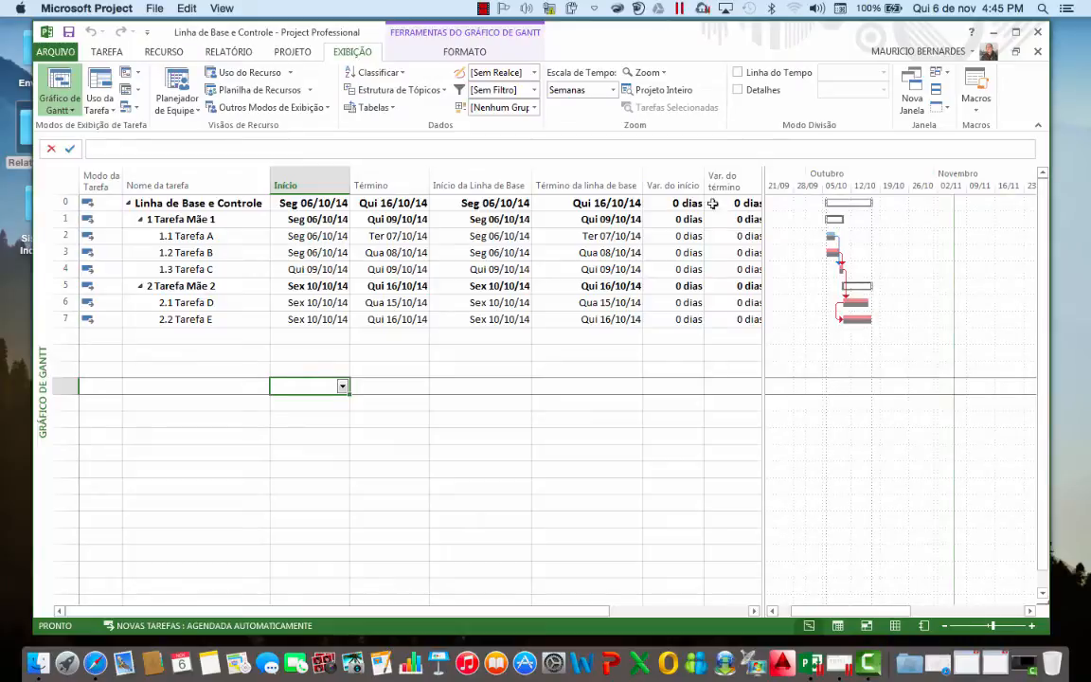
{"action": "left_click", "coordinate": [390, 111]}
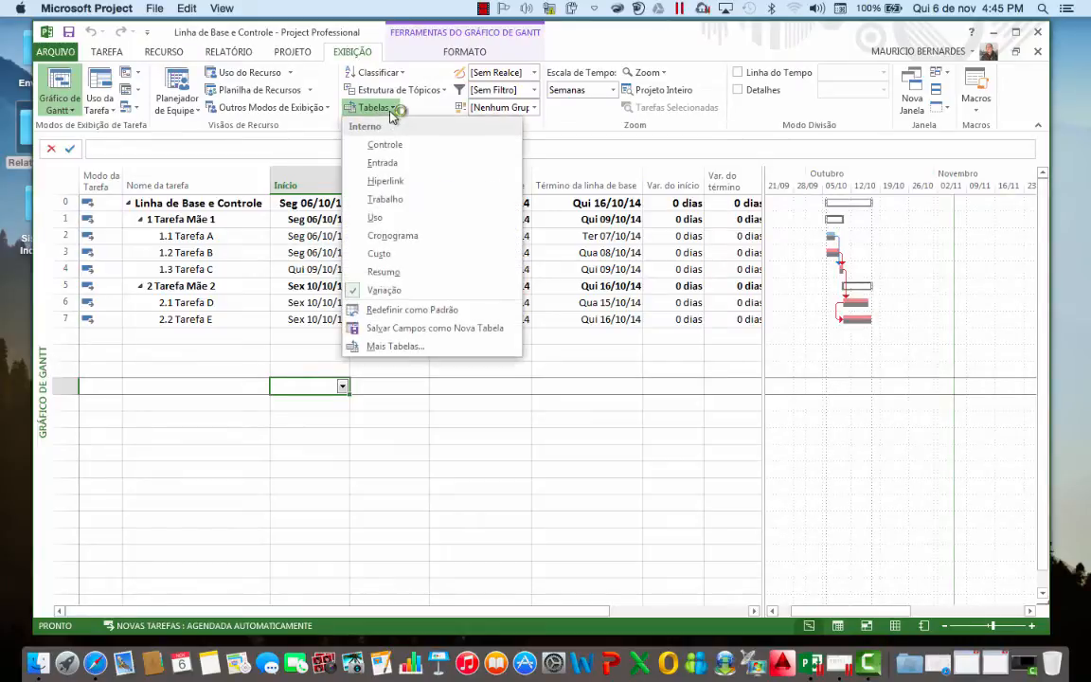
{"action": "left_click", "coordinate": [401, 145]}
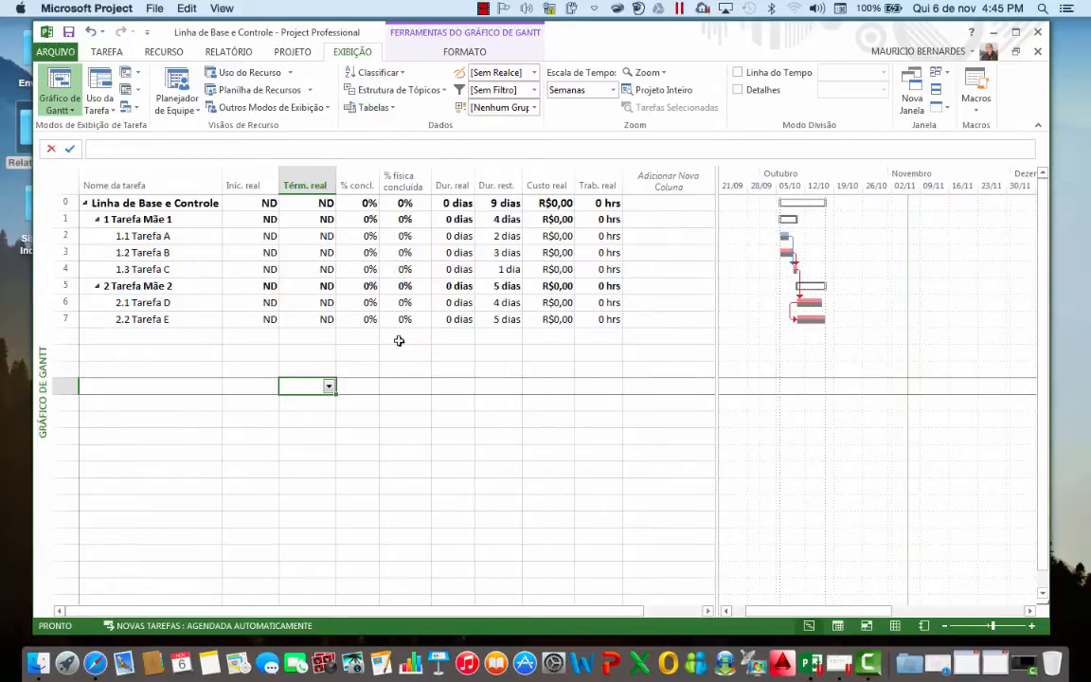
{"action": "left_click", "coordinate": [384, 108]}
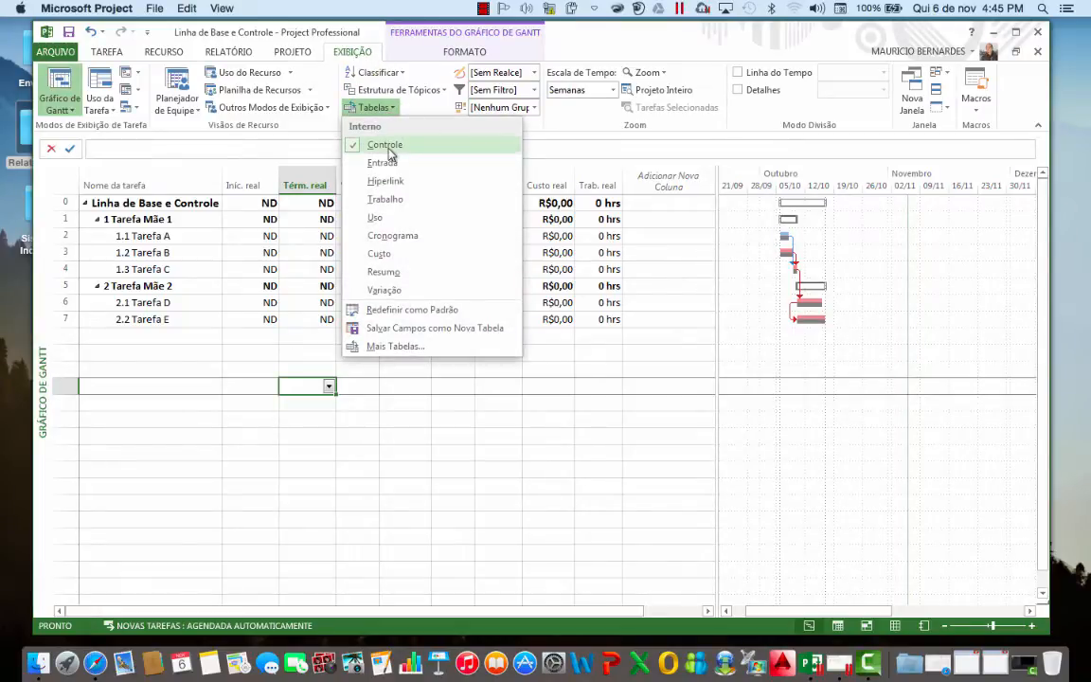
{"action": "left_click", "coordinate": [204, 431]}
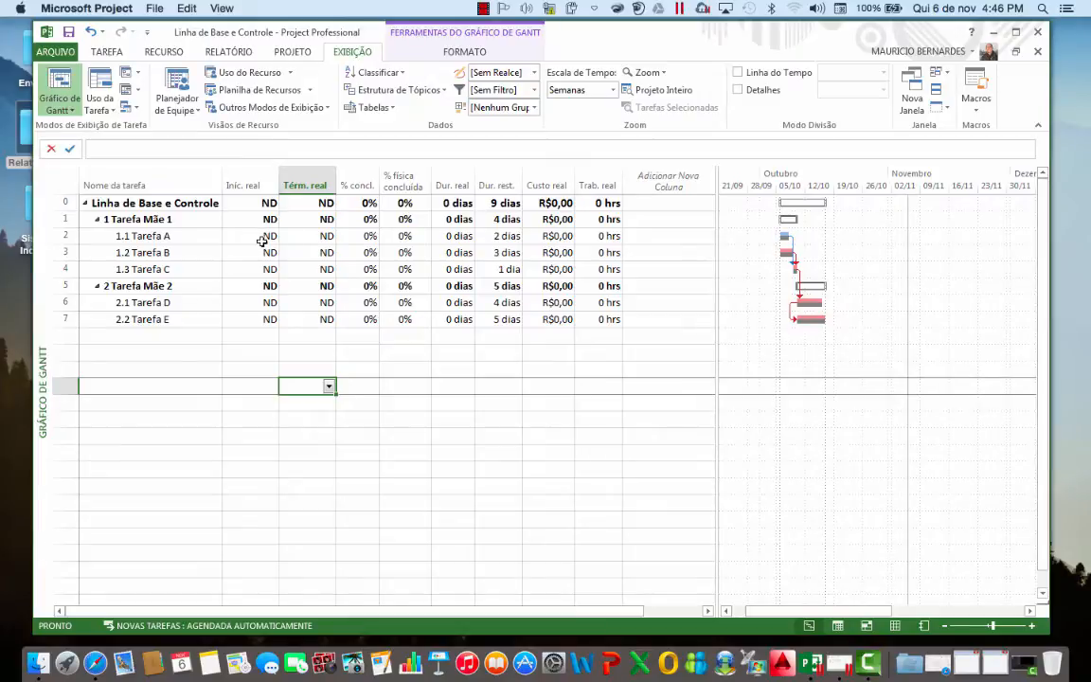
{"action": "left_click", "coordinate": [392, 110]}
{"action": "left_click", "coordinate": [392, 109]}
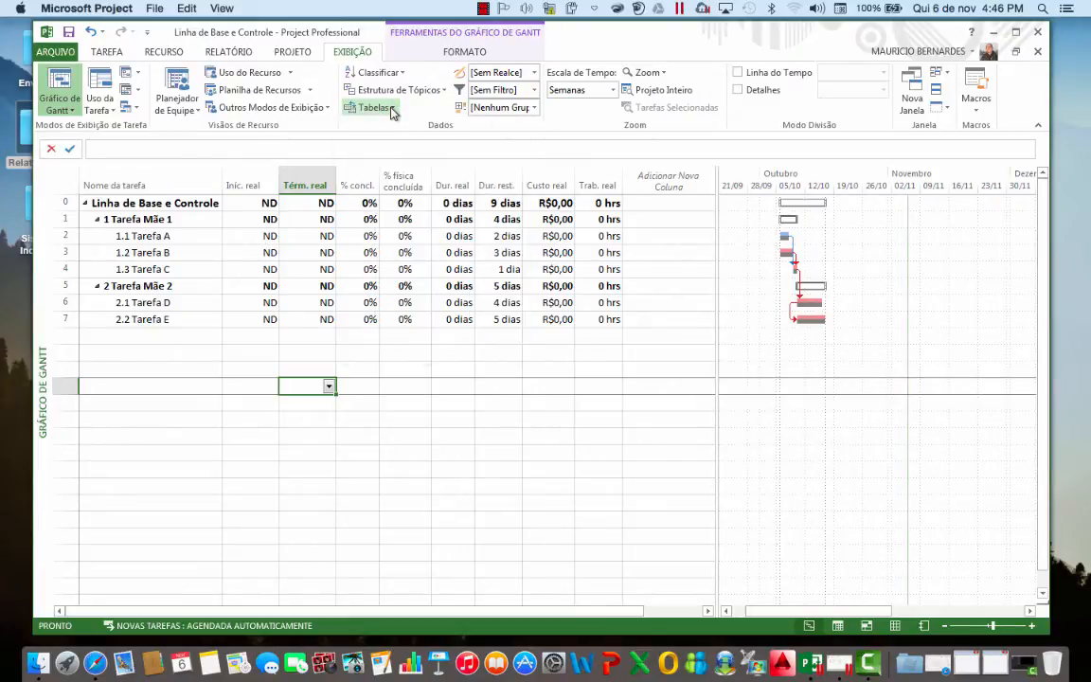
- Set the actual start of Tarefa A to 08/10/14 and fit the actual start and actual finish columns to their contents
{"action": "left_click", "coordinate": [271, 236]}
{"action": "left_click", "coordinate": [272, 237]}
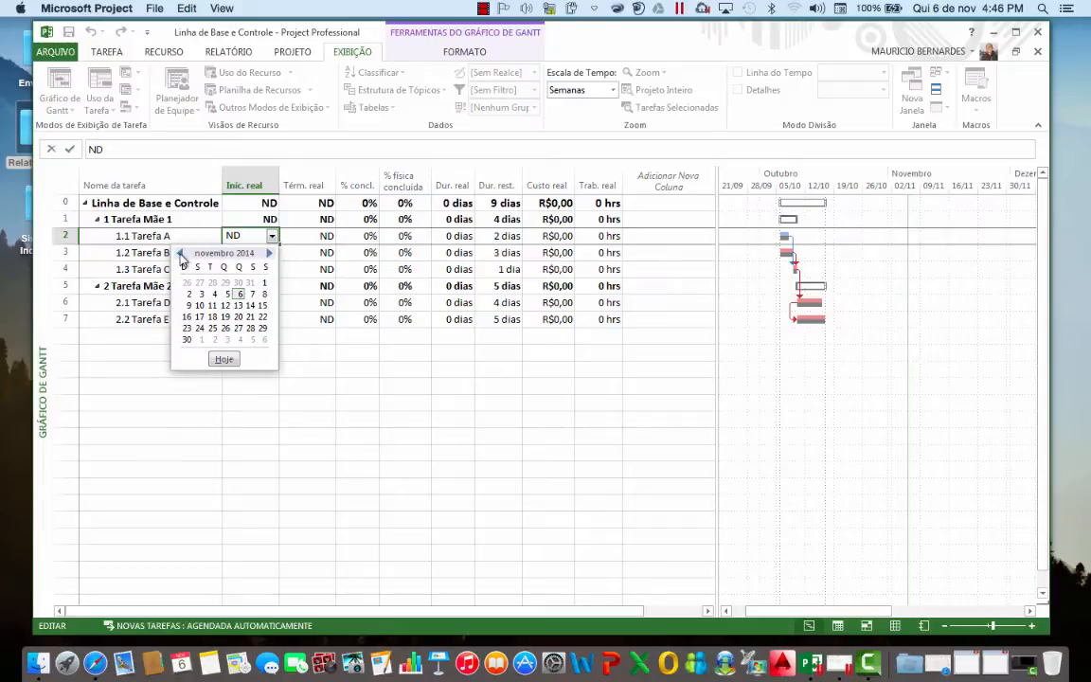
{"action": "left_click", "coordinate": [180, 254]}
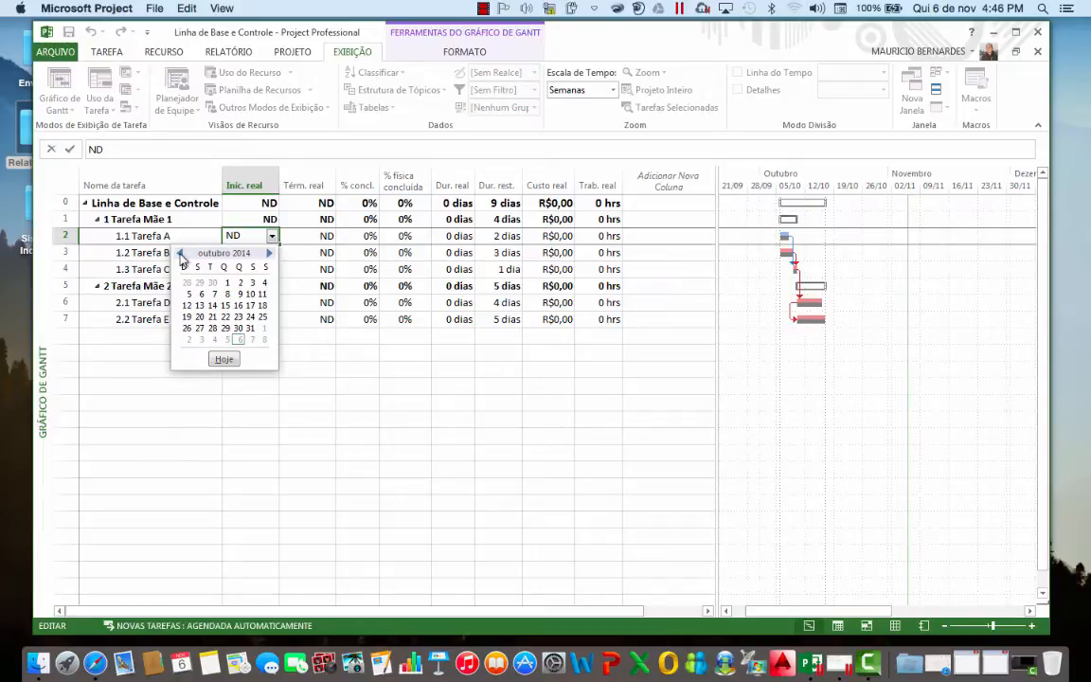
{"action": "left_click", "coordinate": [228, 295]}
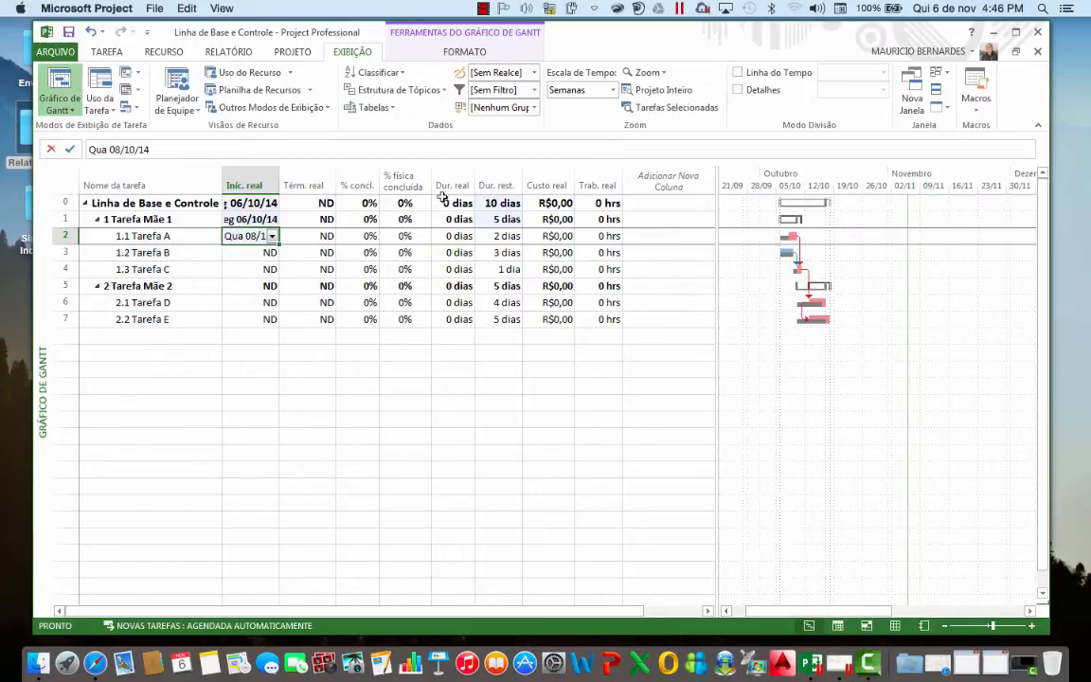
{"action": "double_click", "coordinate": [280, 185]}
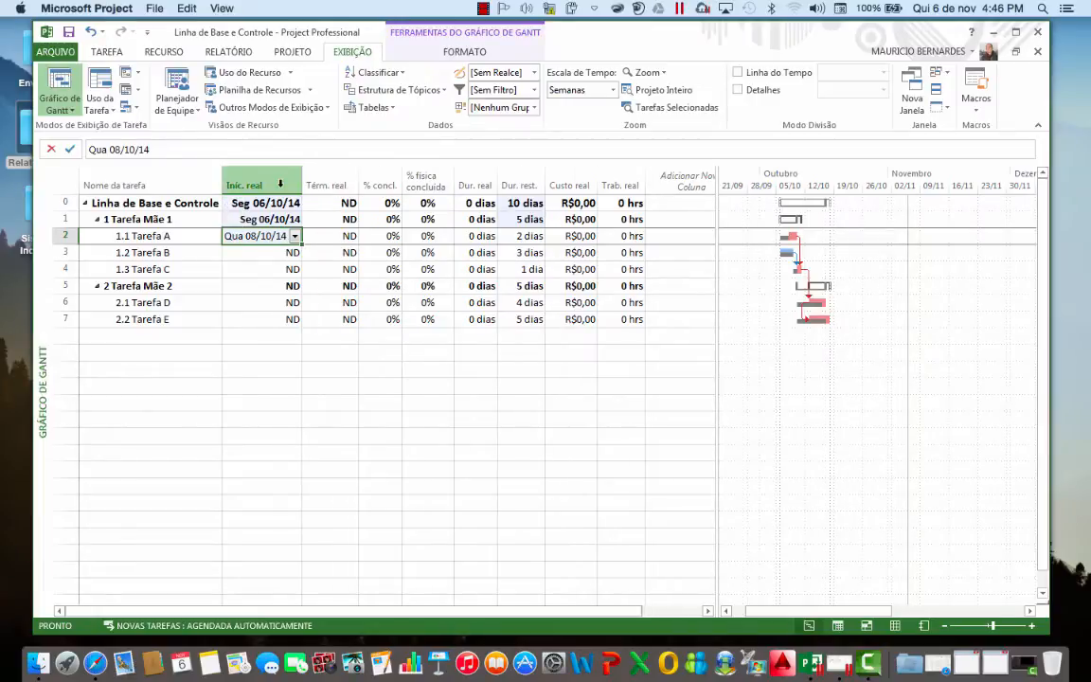
{"action": "double_click", "coordinate": [357, 181]}
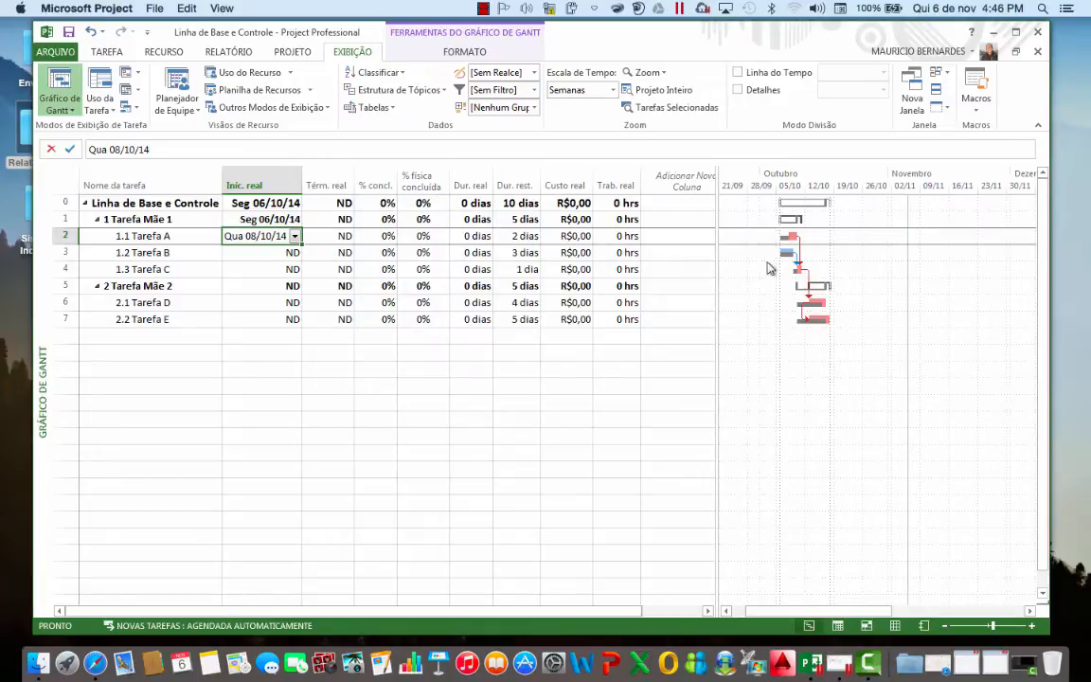
- Return to the Variação table and scroll the Gantt chart to the bar of Tarefa A
{"action": "left_click", "coordinate": [378, 107]}
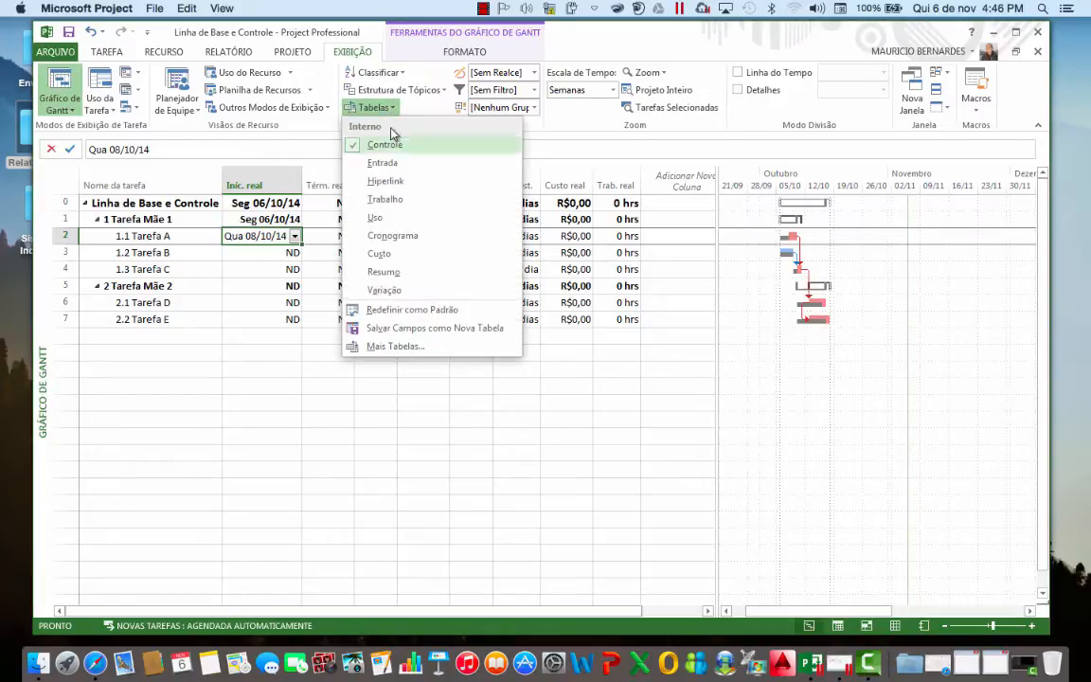
{"action": "left_click", "coordinate": [414, 293]}
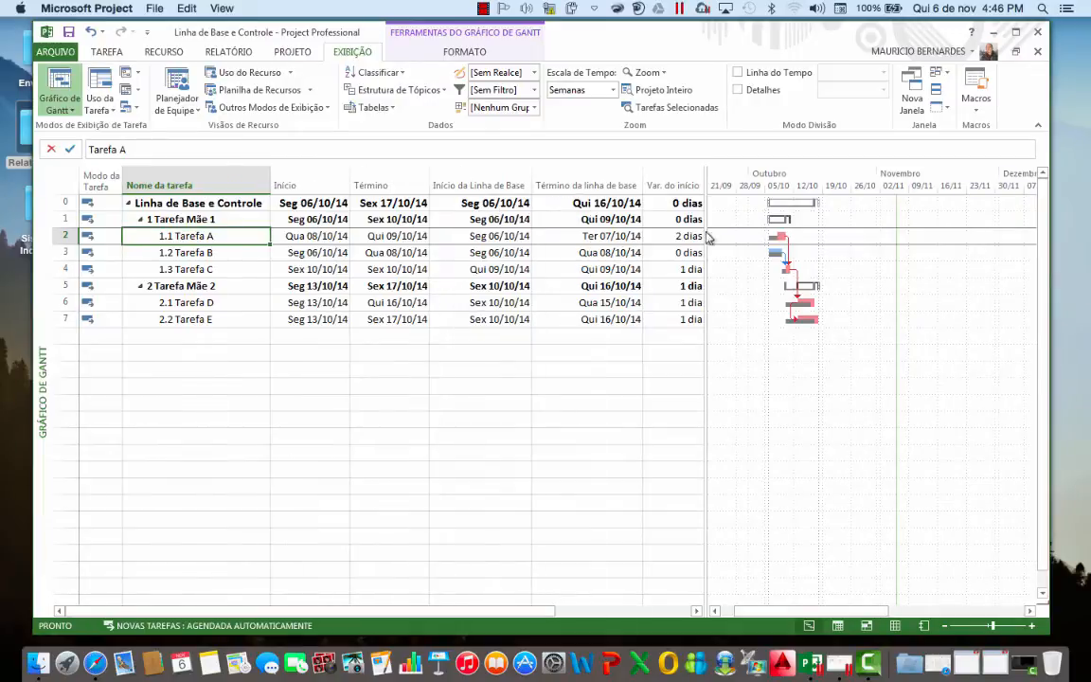
{"action": "left_click_drag", "start_coordinate": [697, 202], "coordinate": [702, 236]}
{"action": "left_click", "coordinate": [524, 384]}
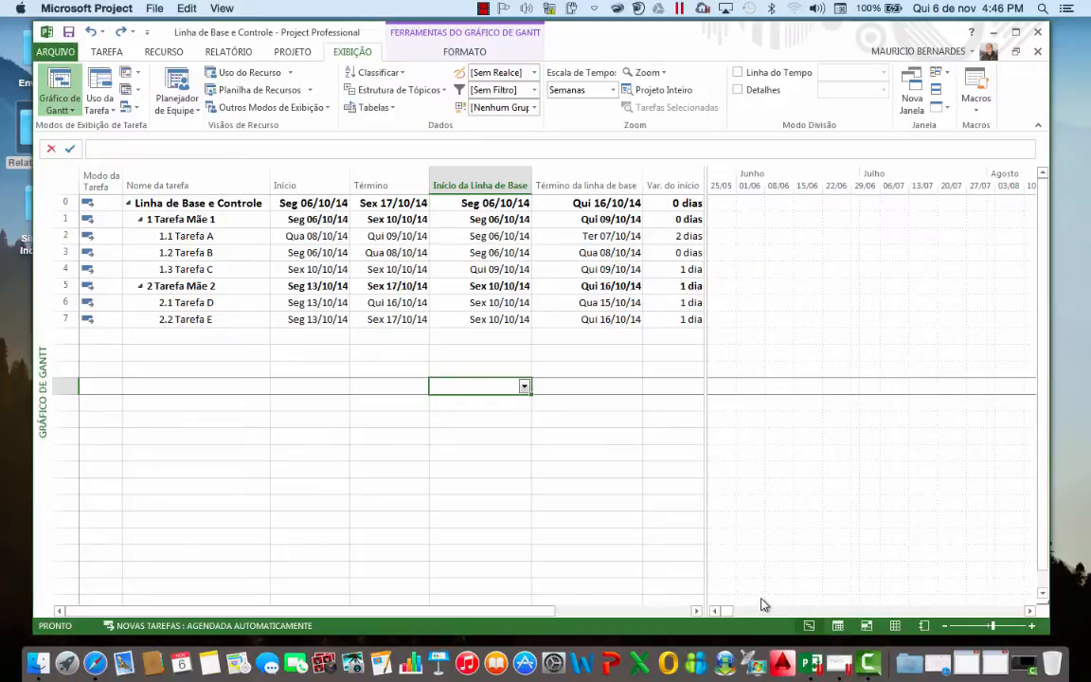
{"action": "left_click", "coordinate": [204, 235]}
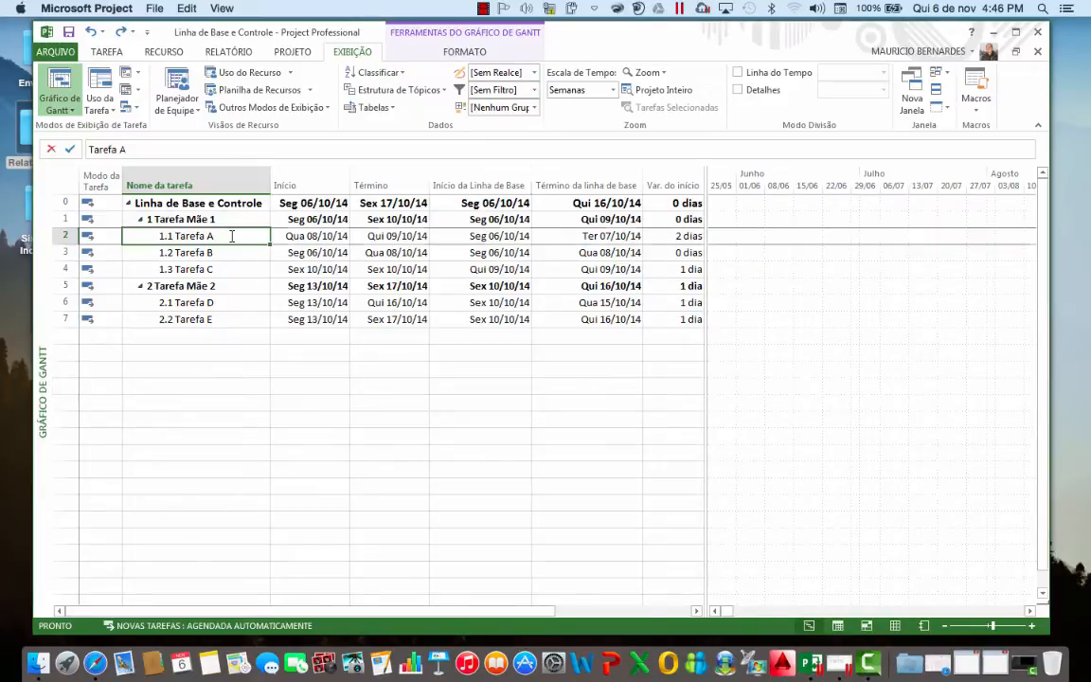
{"action": "left_click", "coordinate": [92, 51]}
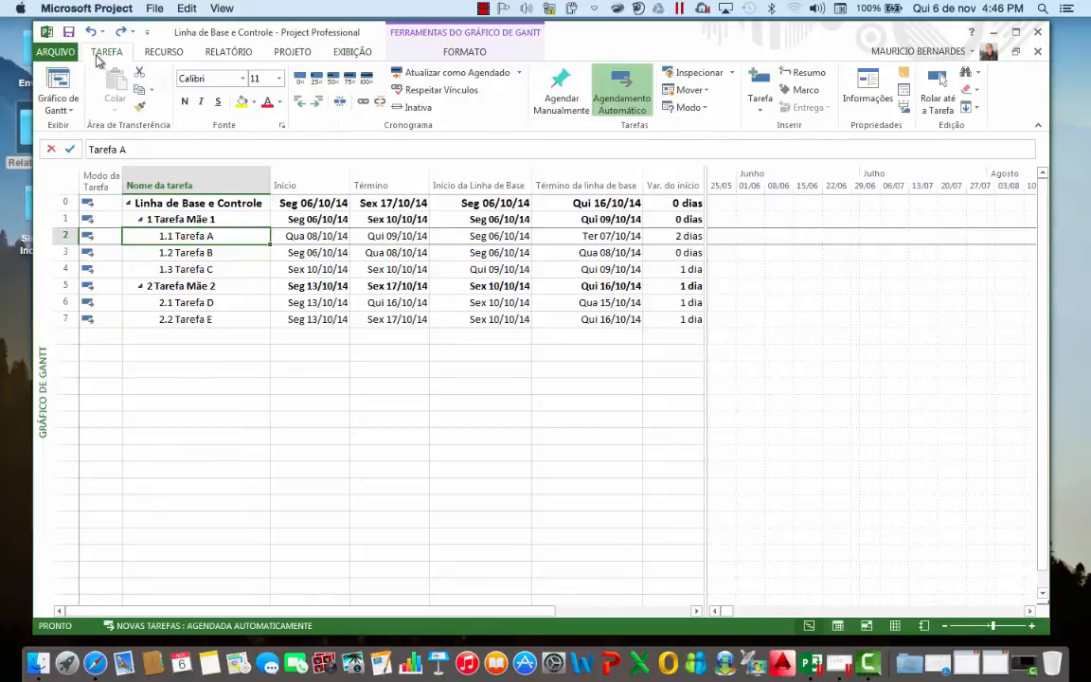
{"action": "left_click", "coordinate": [937, 94]}
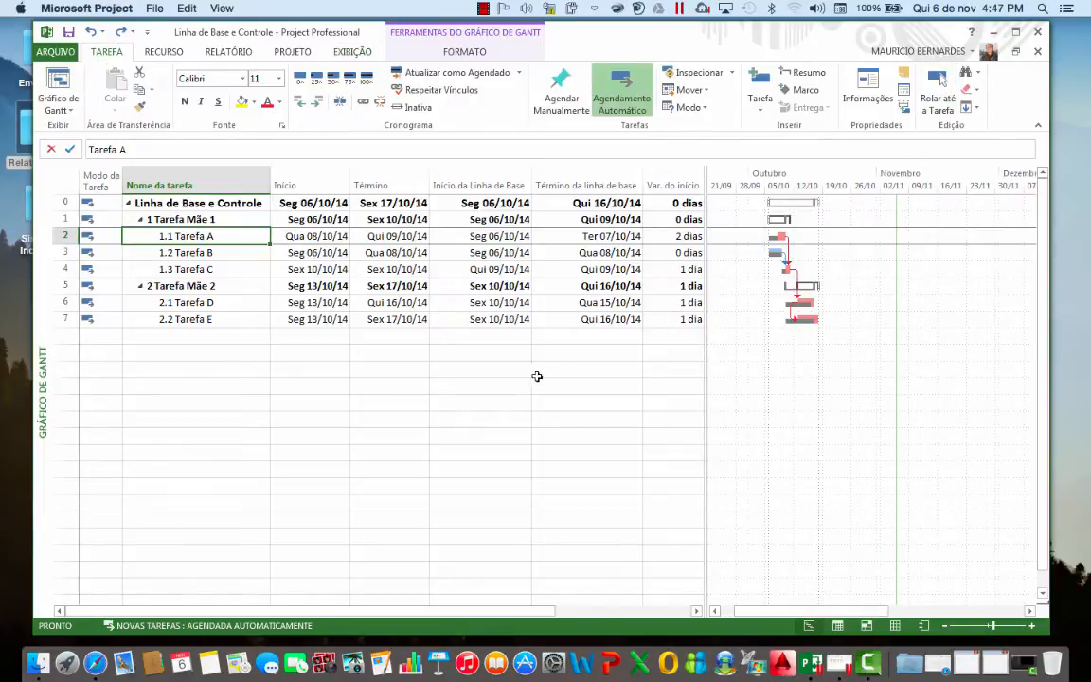
- Widen the sheet area of the Variação table to show the finish variance column
{"action": "left_click", "coordinate": [403, 472]}
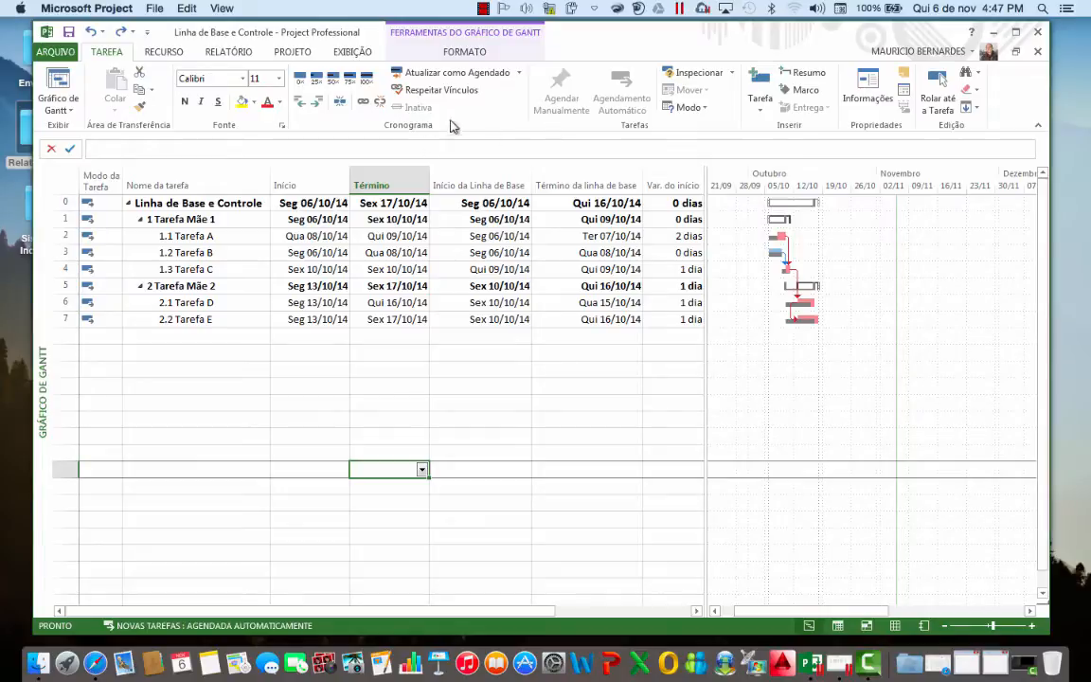
{"action": "left_click", "coordinate": [346, 53]}
{"action": "left_click", "coordinate": [361, 106]}
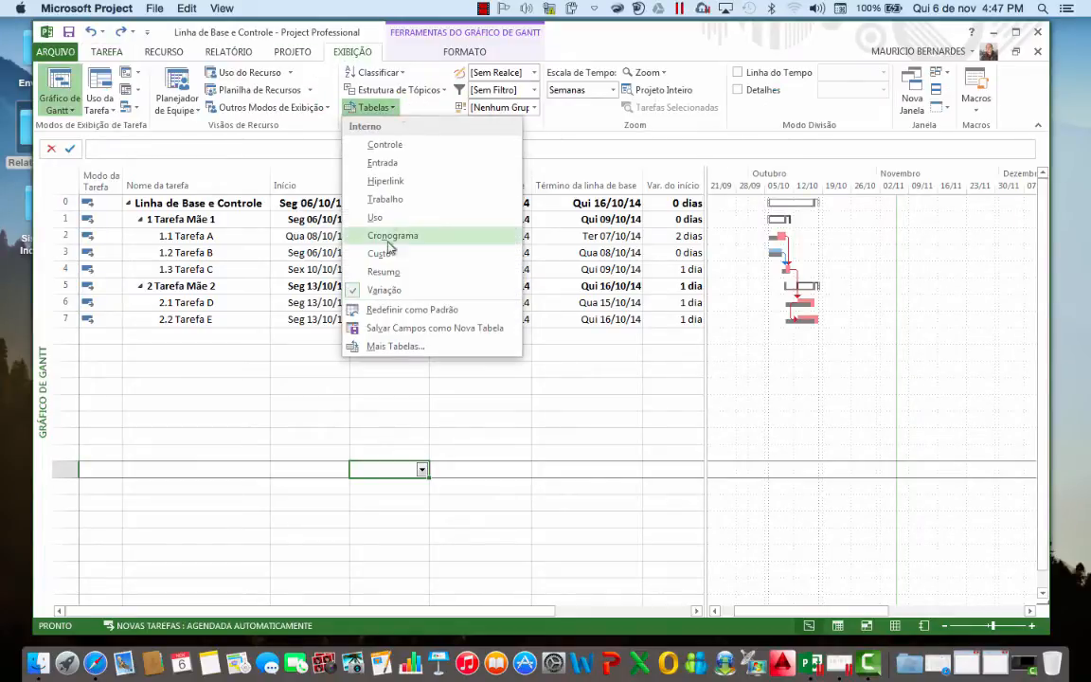
{"action": "left_click", "coordinate": [303, 376]}
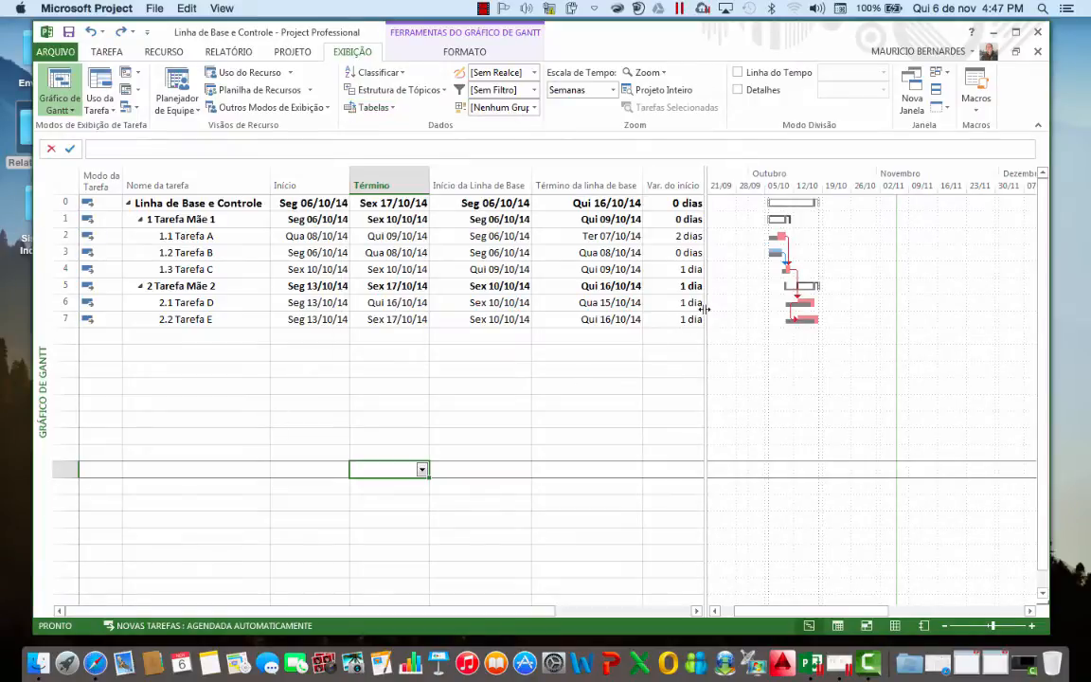
{"action": "left_click_drag", "start_coordinate": [729, 311], "coordinate": [807, 301]}
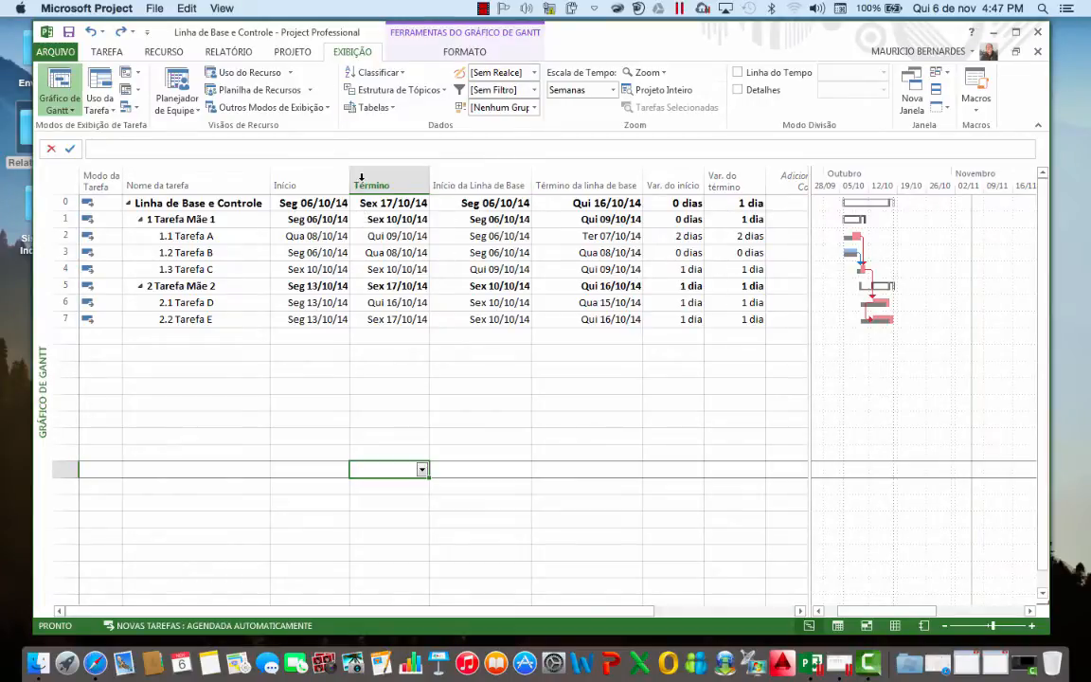
- Switch to the Controle table and insert the % trabalho concluído column before % física concluída
{"action": "left_click", "coordinate": [390, 109]}
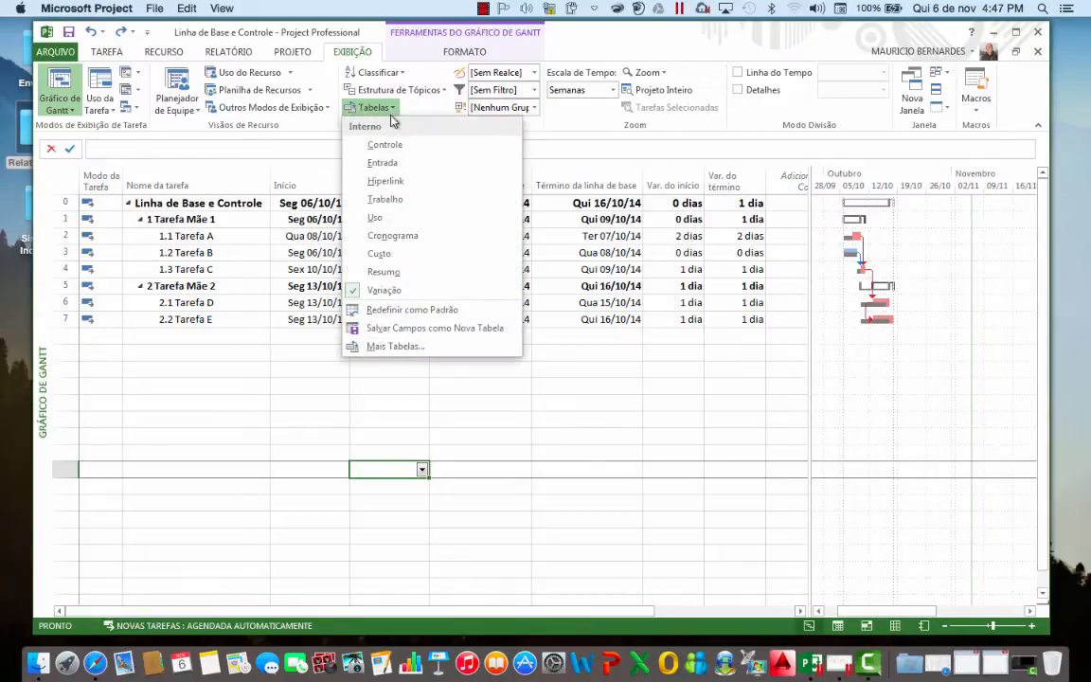
{"action": "left_click", "coordinate": [401, 148]}
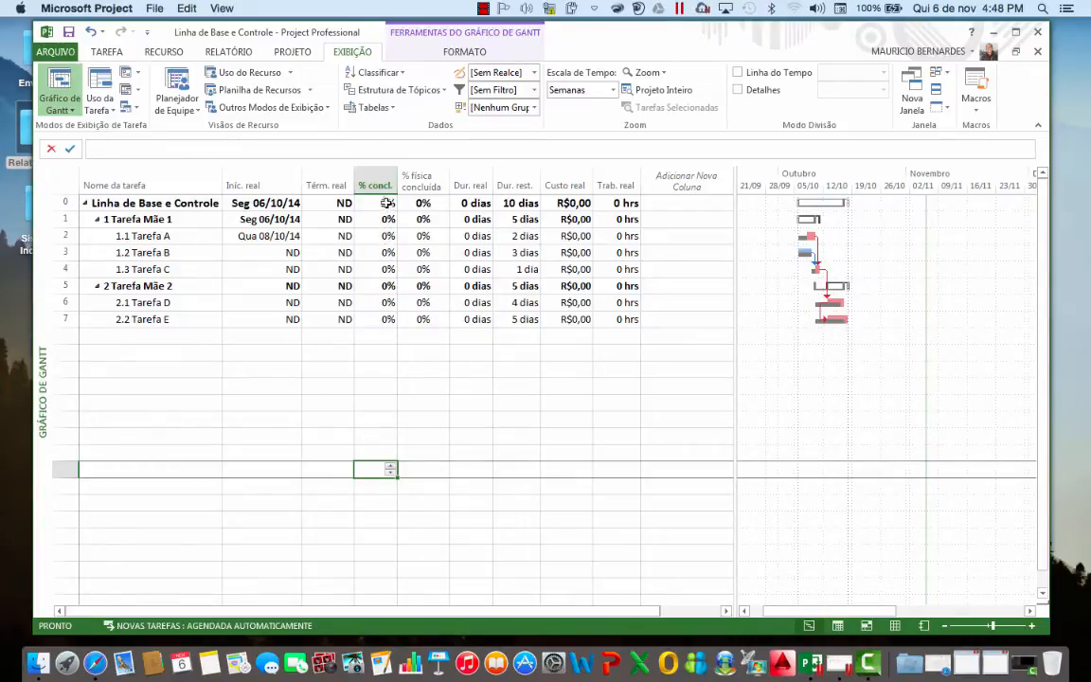
{"action": "mouse_move", "coordinate": [383, 188]}
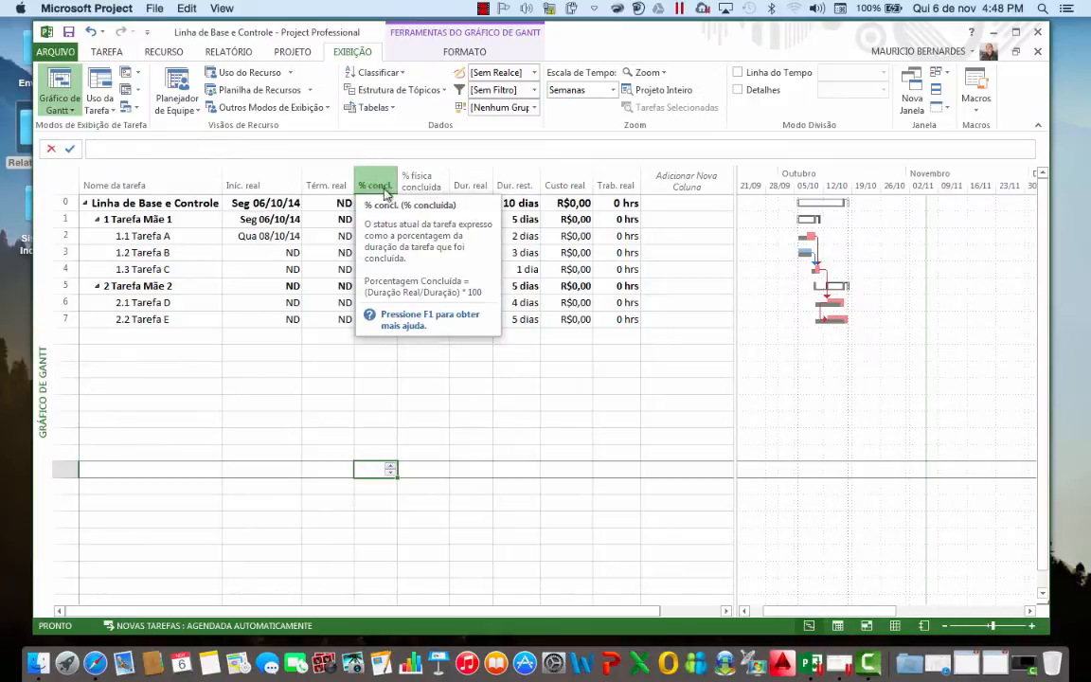
{"action": "mouse_move", "coordinate": [424, 185]}
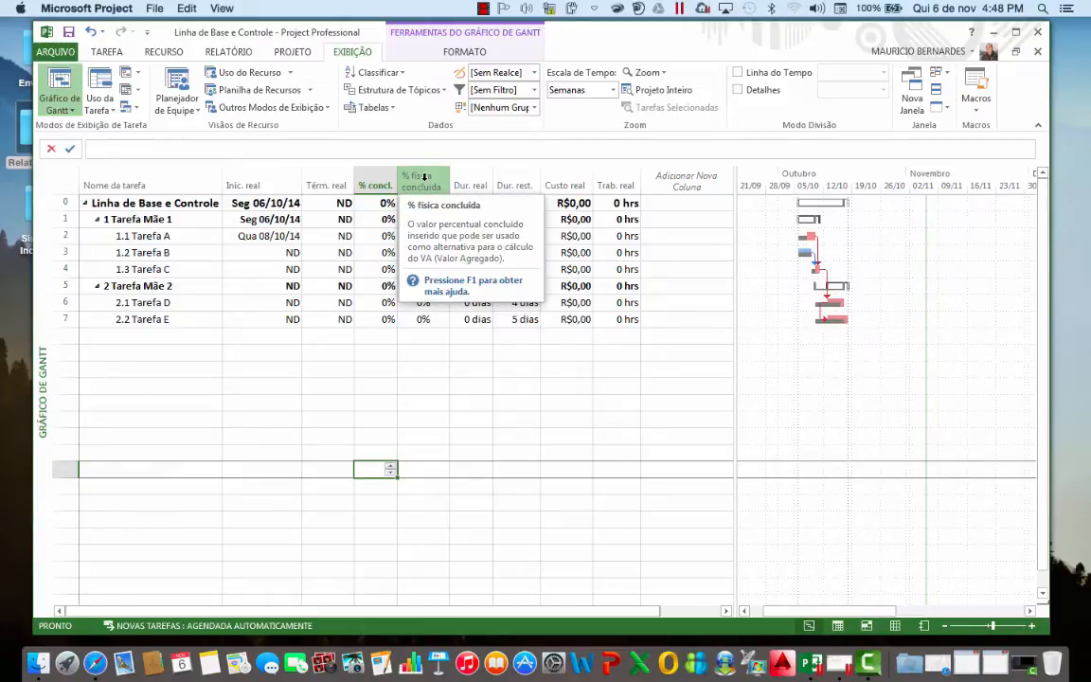
{"action": "right_click", "coordinate": [424, 177]}
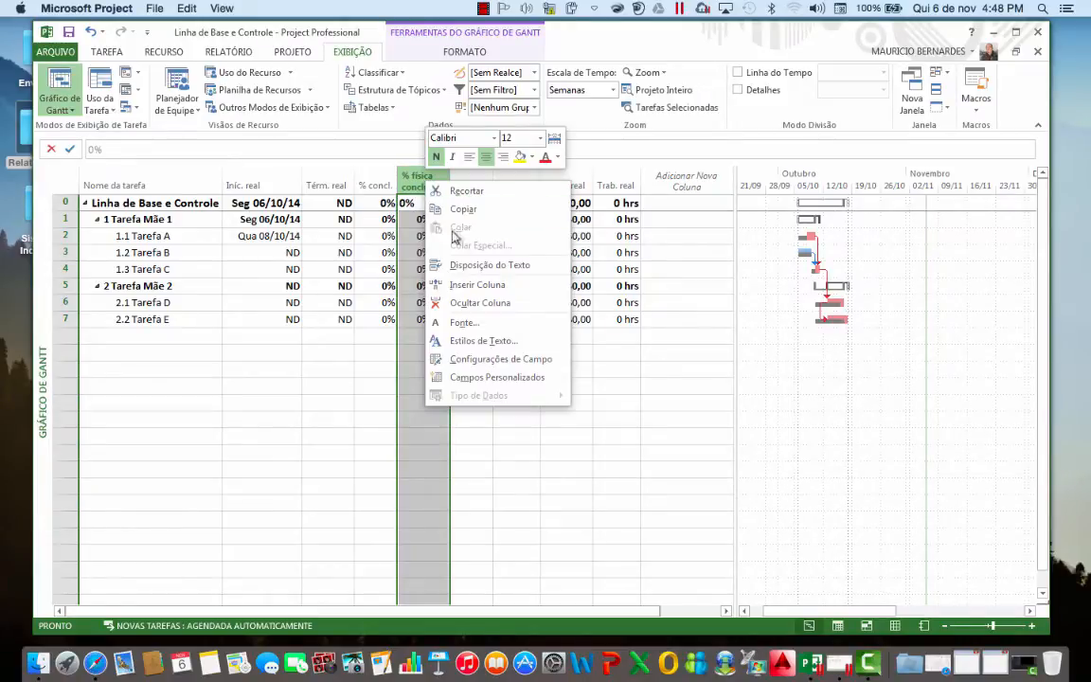
{"action": "left_click", "coordinate": [468, 285]}
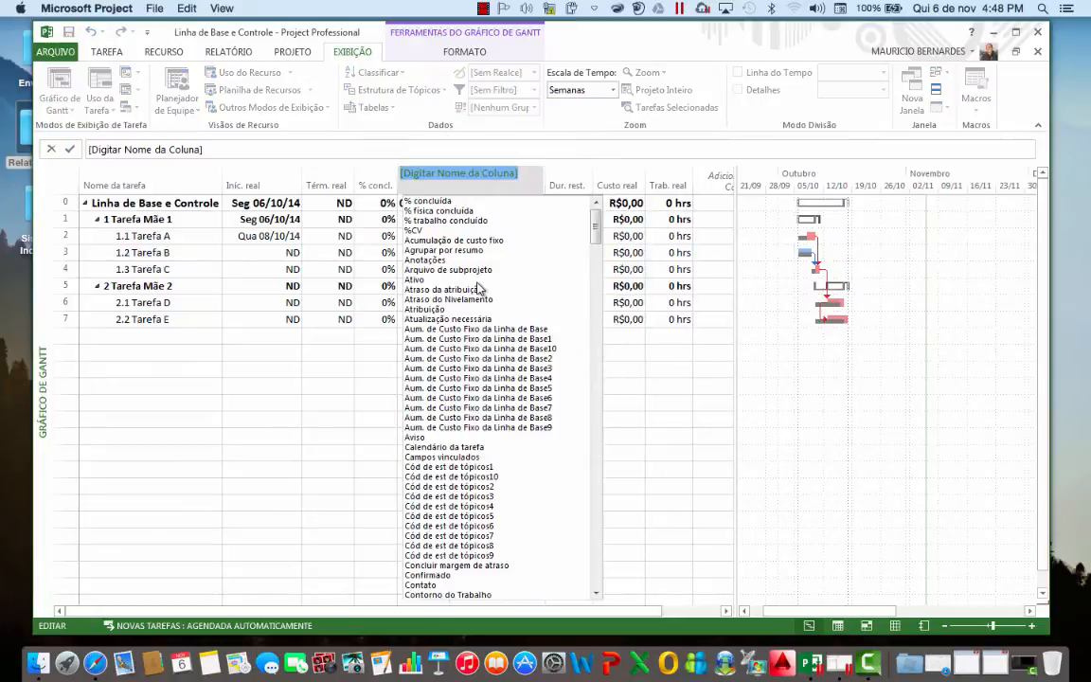
{"action": "left_click", "coordinate": [421, 219]}
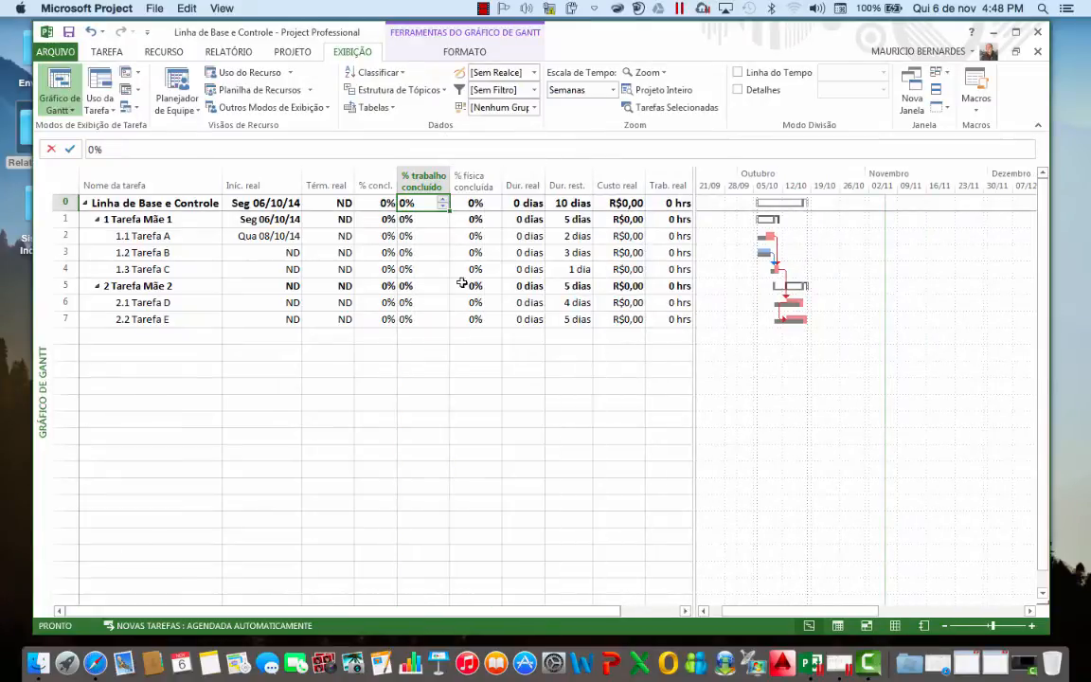
{"action": "left_click", "coordinate": [469, 403]}
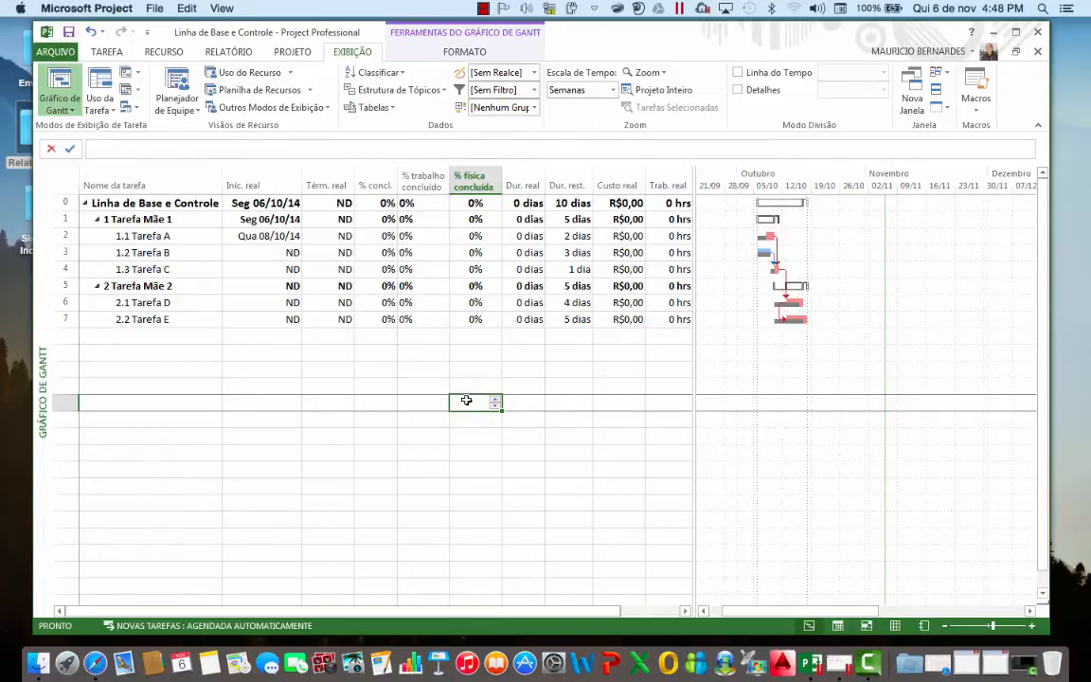
{"action": "left_click", "coordinate": [402, 389]}
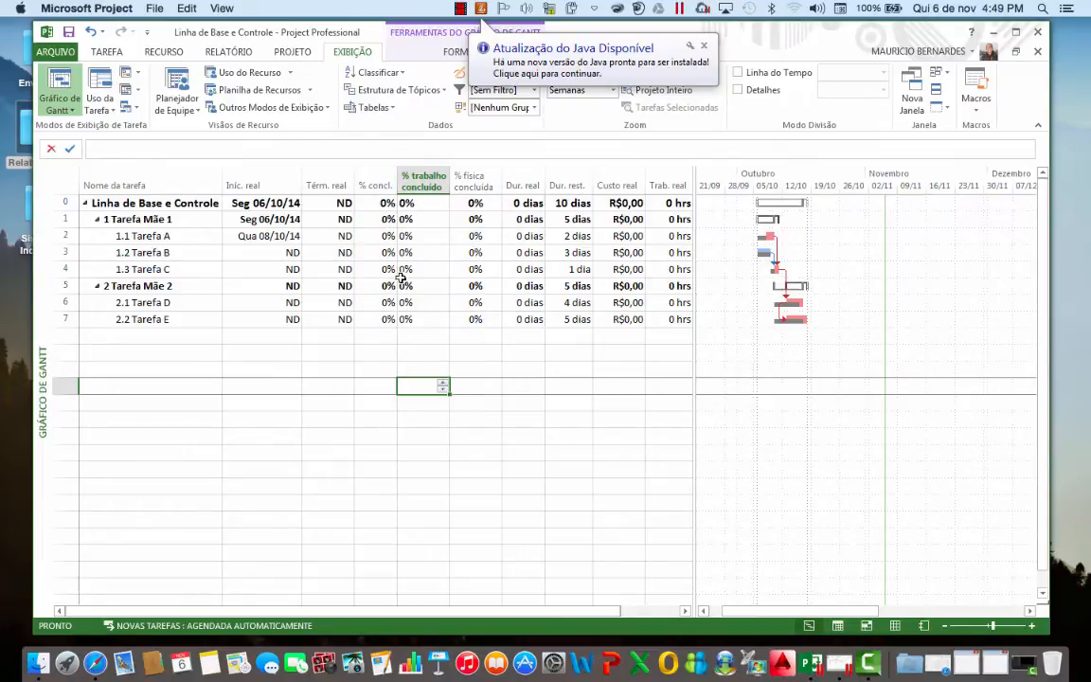
- Dismiss the Java update notification and set the % concl. of Tarefa A to 90%
{"action": "left_click", "coordinate": [703, 48]}
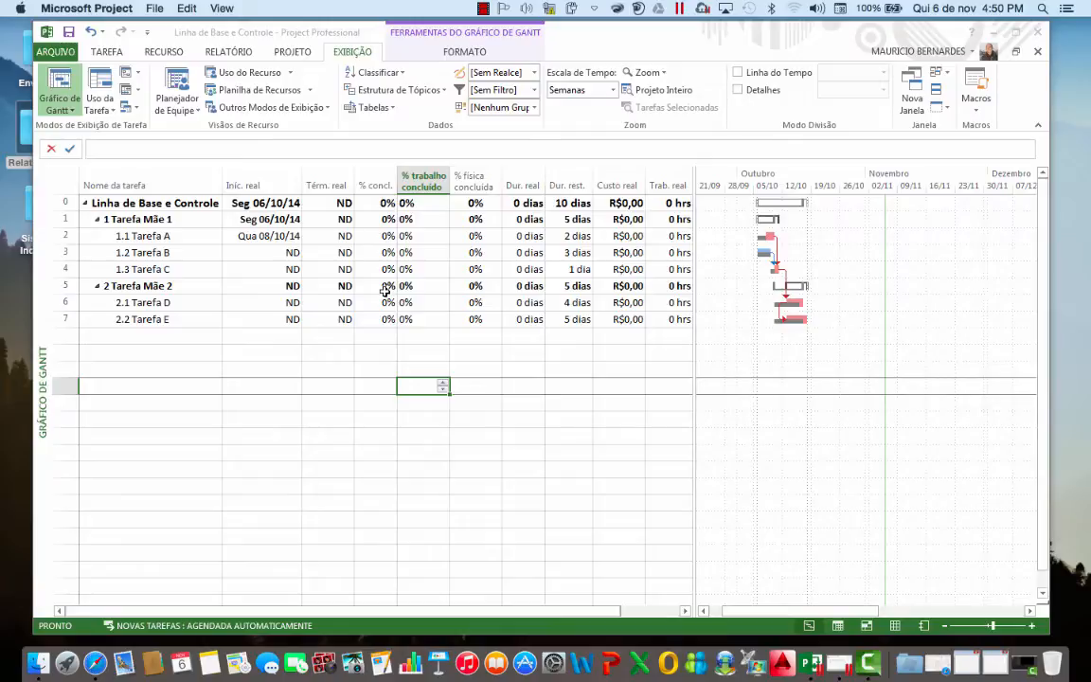
{"action": "left_click", "coordinate": [388, 237]}
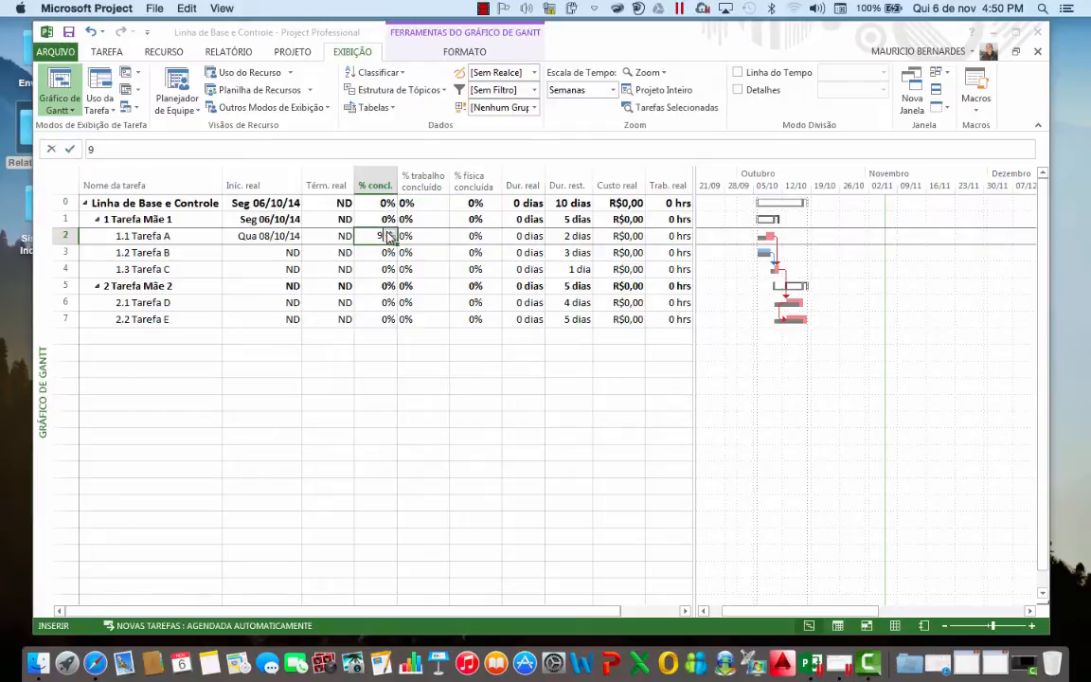
{"action": "type", "text": "90"}
{"action": "key", "text": "Return"}
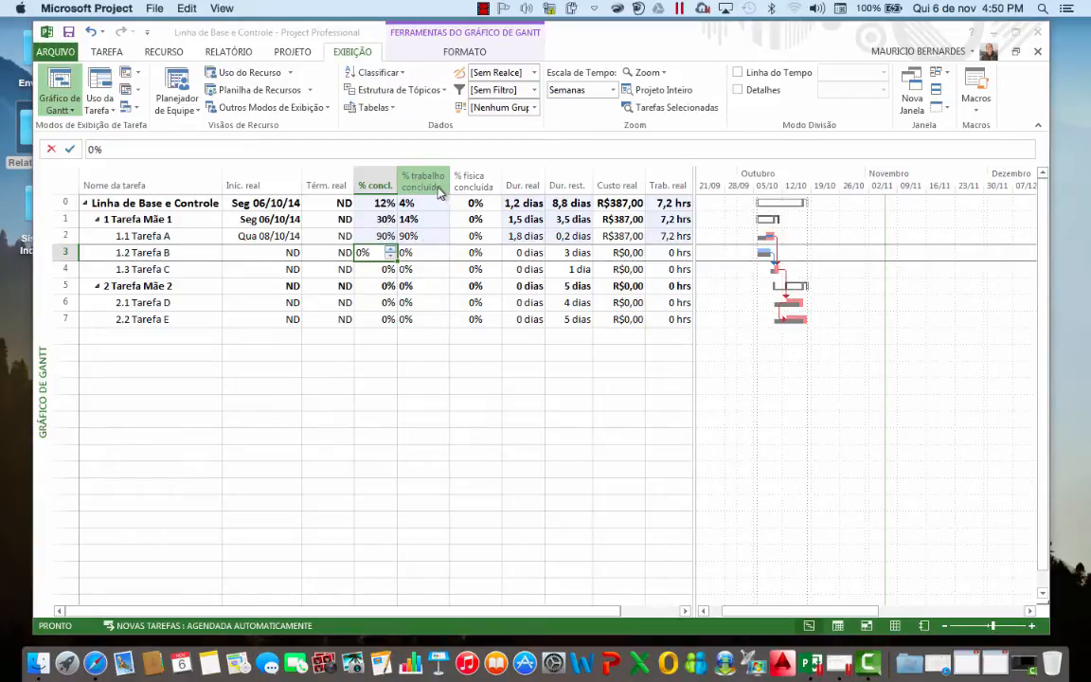
{"action": "left_click", "coordinate": [437, 383]}
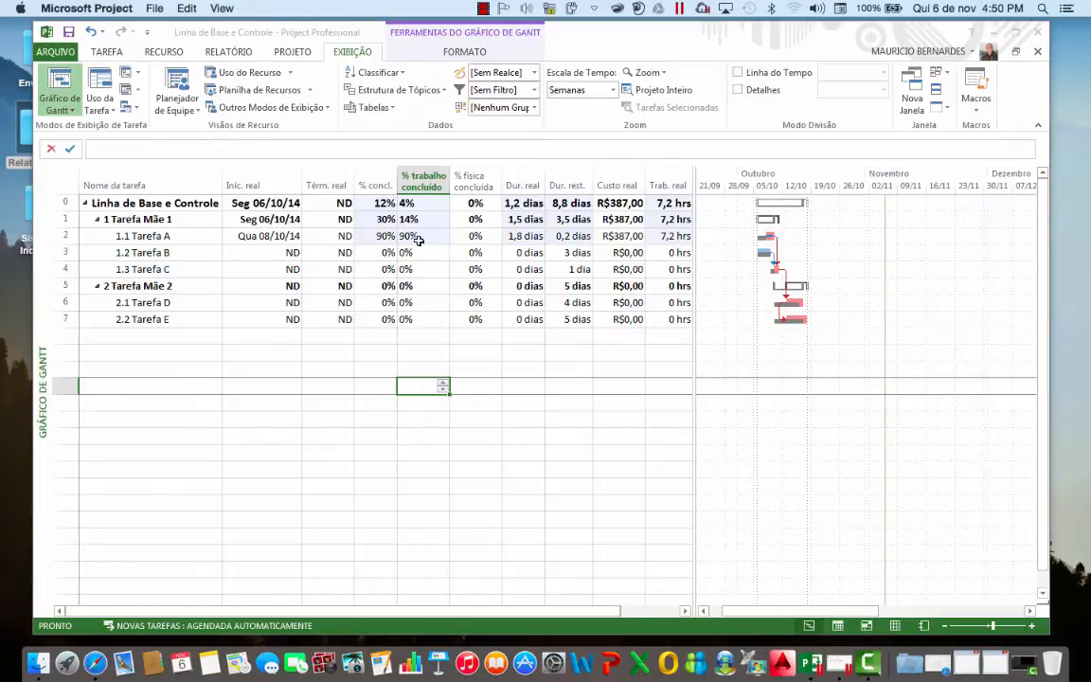
- Select the % concl. value of Tarefa A and widen the sheet area to show the columns beyond Trab. real
{"action": "left_click", "coordinate": [375, 235]}
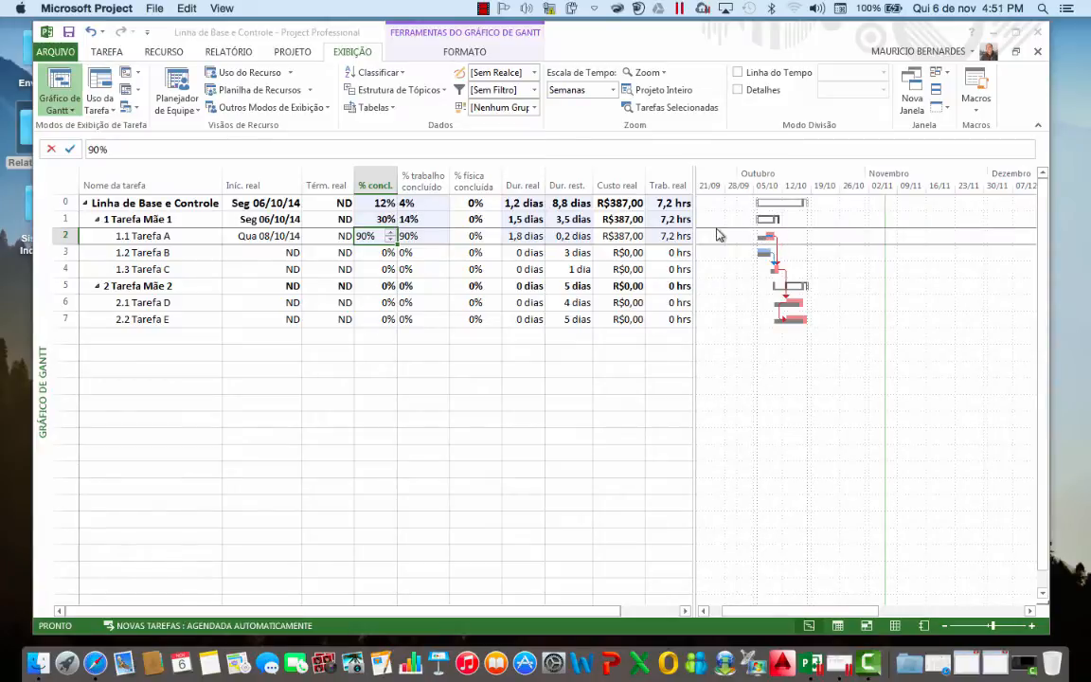
{"action": "left_click_drag", "start_coordinate": [696, 236], "coordinate": [784, 234]}
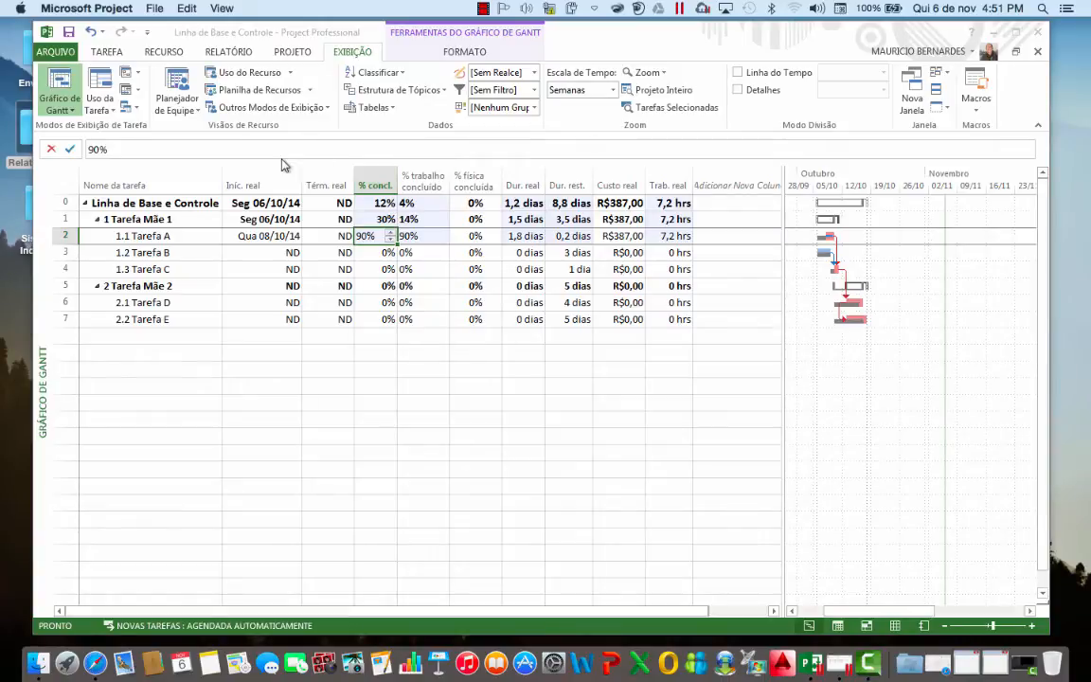
- Examine the advanced Project options, through to the earned value and calculation settings of this project
{"action": "left_click", "coordinate": [48, 50]}
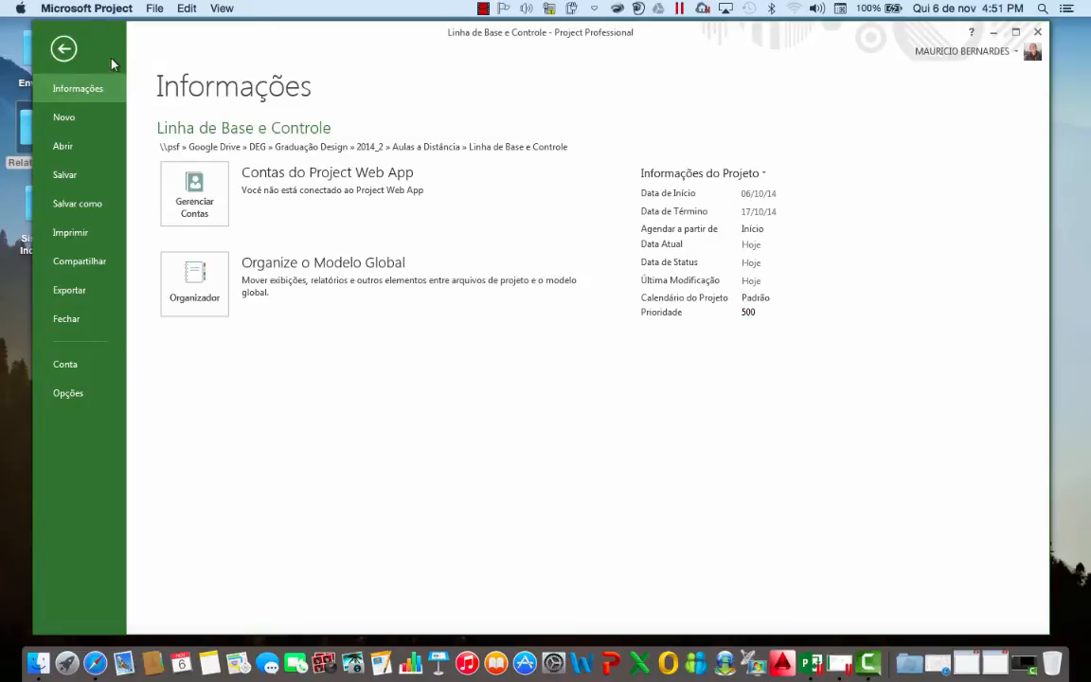
{"action": "left_click", "coordinate": [64, 55]}
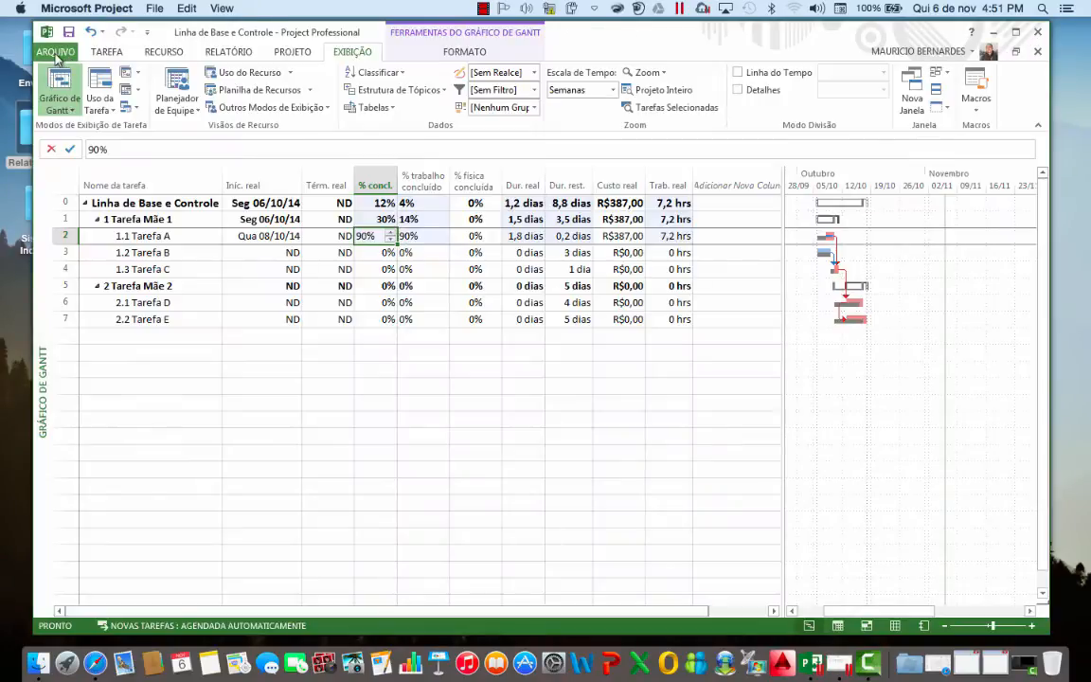
{"action": "left_click", "coordinate": [55, 56]}
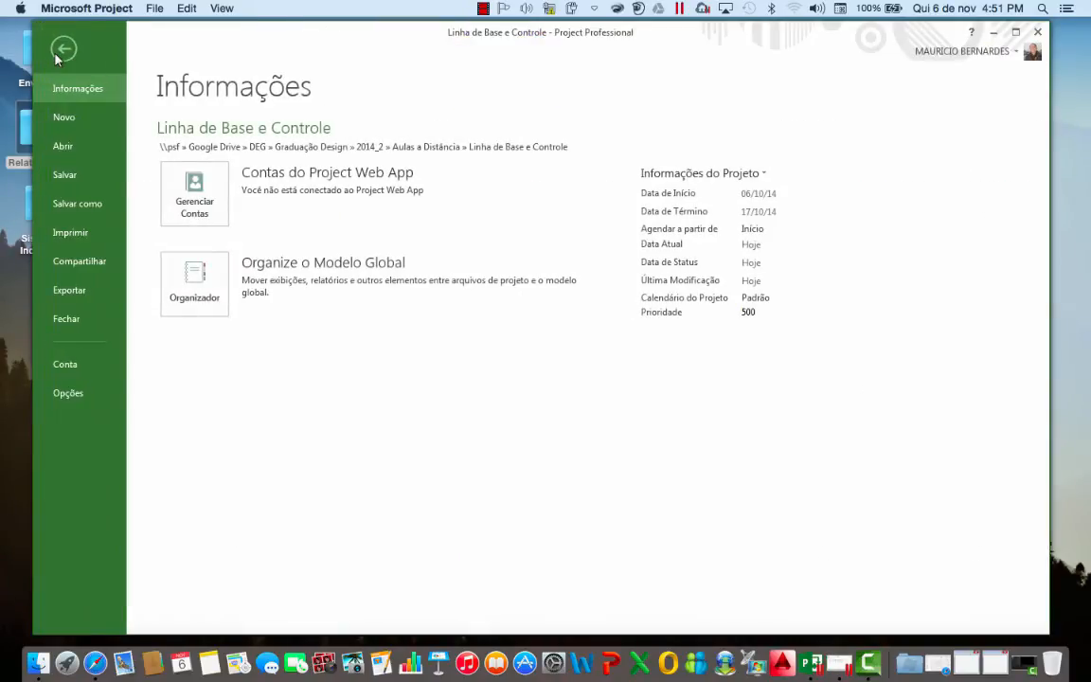
{"action": "left_click", "coordinate": [76, 394]}
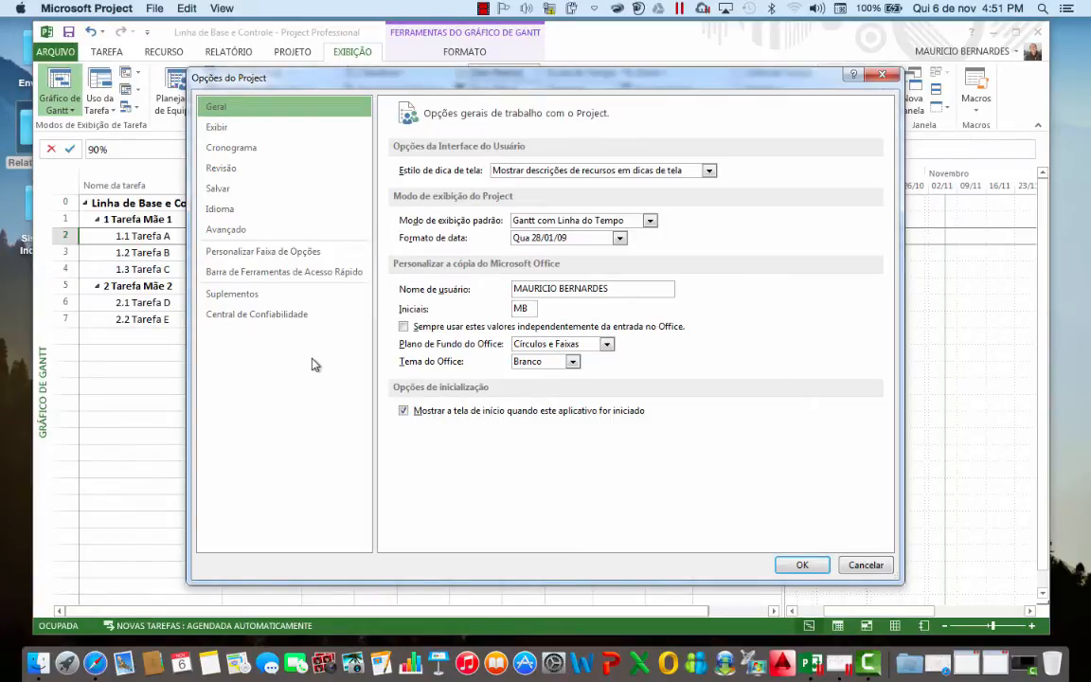
{"action": "left_click", "coordinate": [231, 233]}
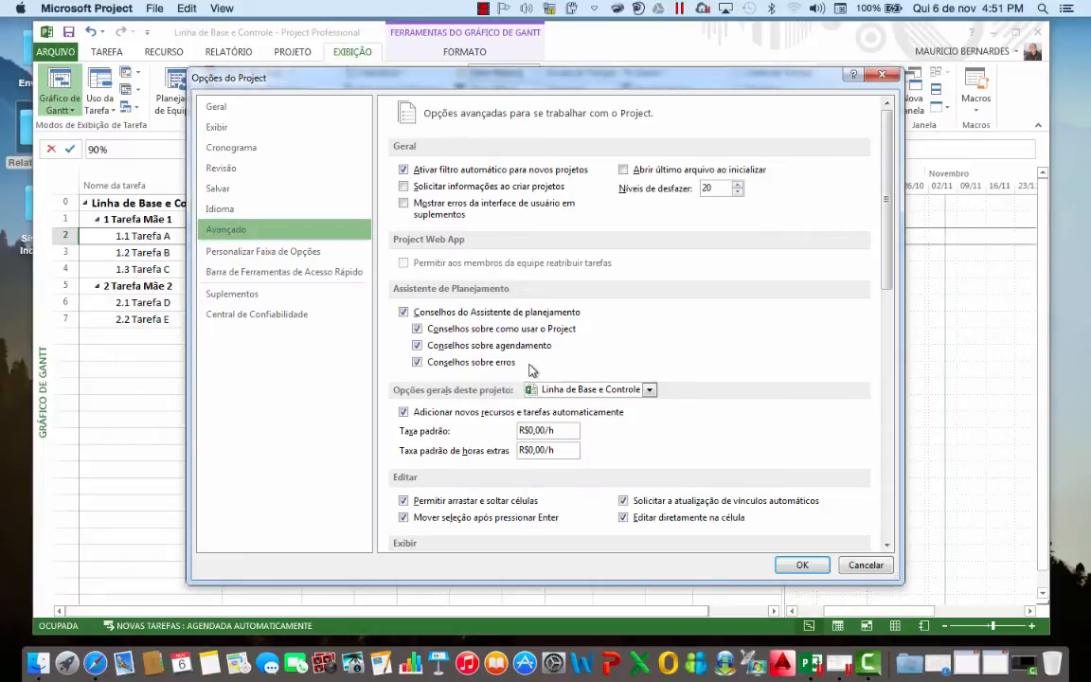
{"action": "scroll", "coordinate": [531, 369], "scroll_direction": "down", "scroll_amount": 5}
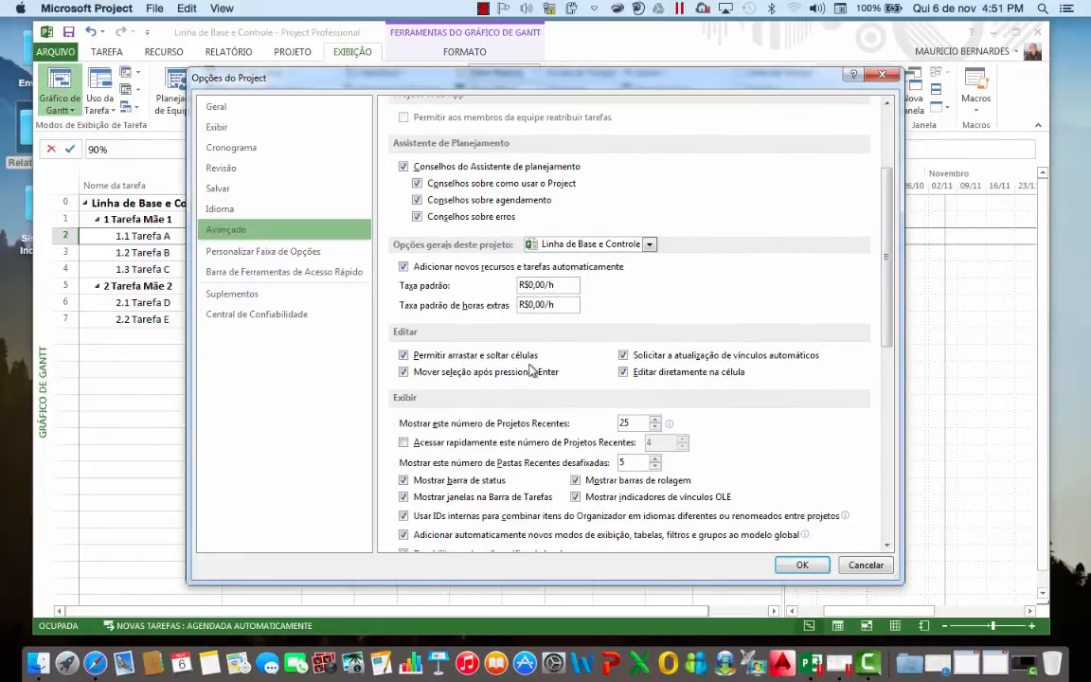
{"action": "scroll", "coordinate": [542, 409], "scroll_direction": "down", "scroll_amount": 4}
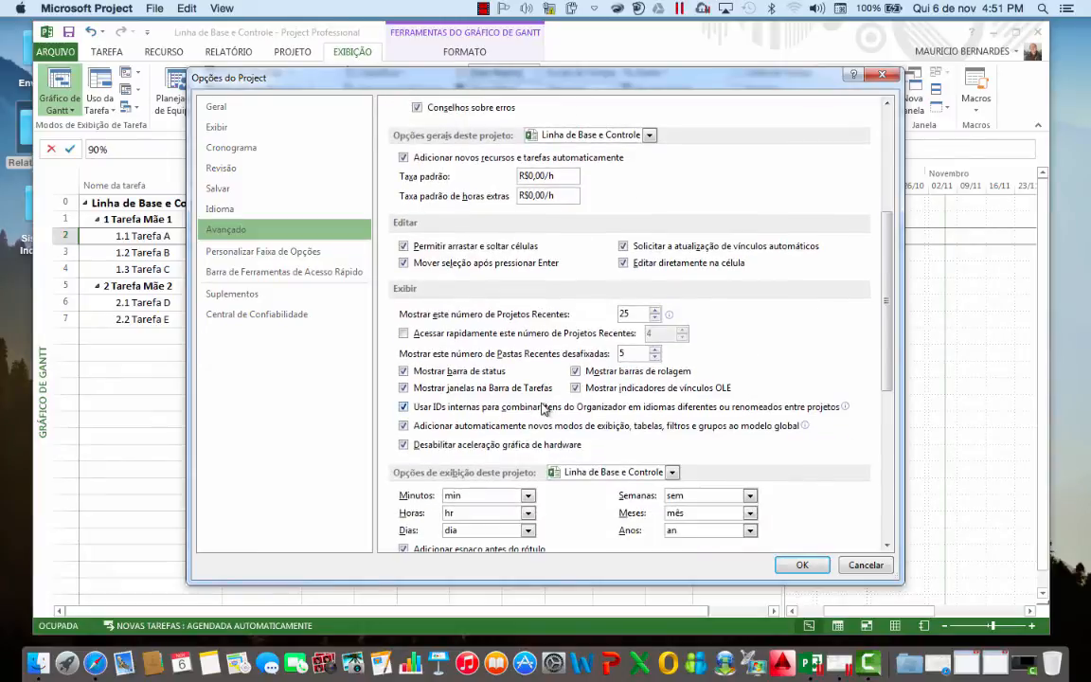
{"action": "scroll", "coordinate": [543, 409], "scroll_direction": "down", "scroll_amount": 4}
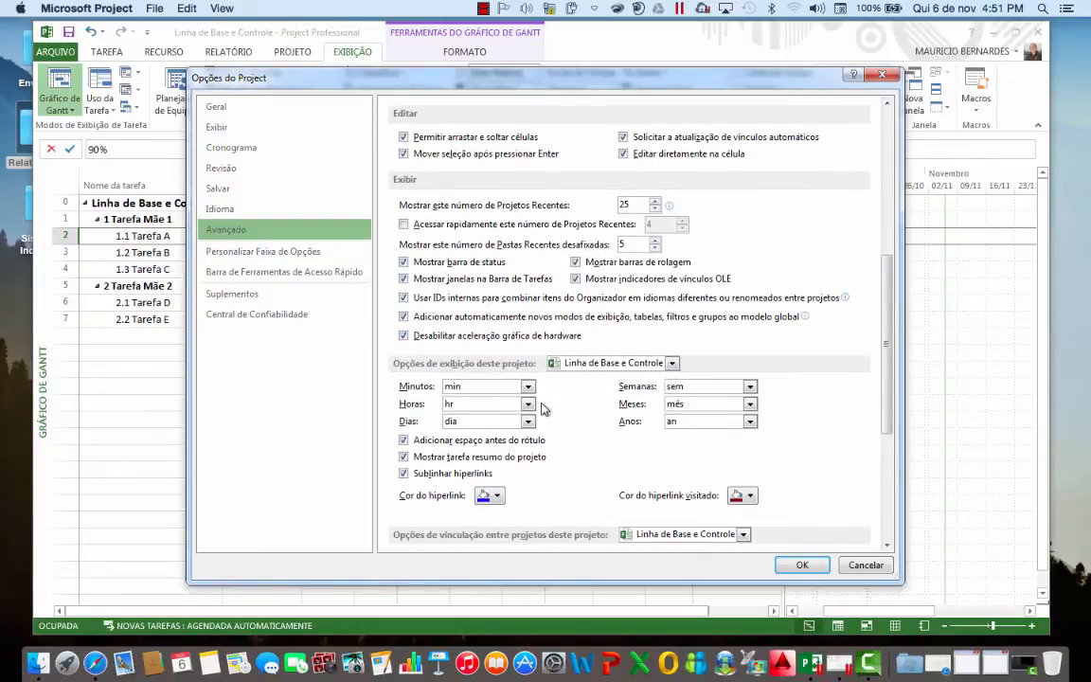
{"action": "scroll", "coordinate": [543, 409], "scroll_direction": "down", "scroll_amount": 5}
{"action": "scroll", "coordinate": [542, 409], "scroll_direction": "down", "scroll_amount": 1}
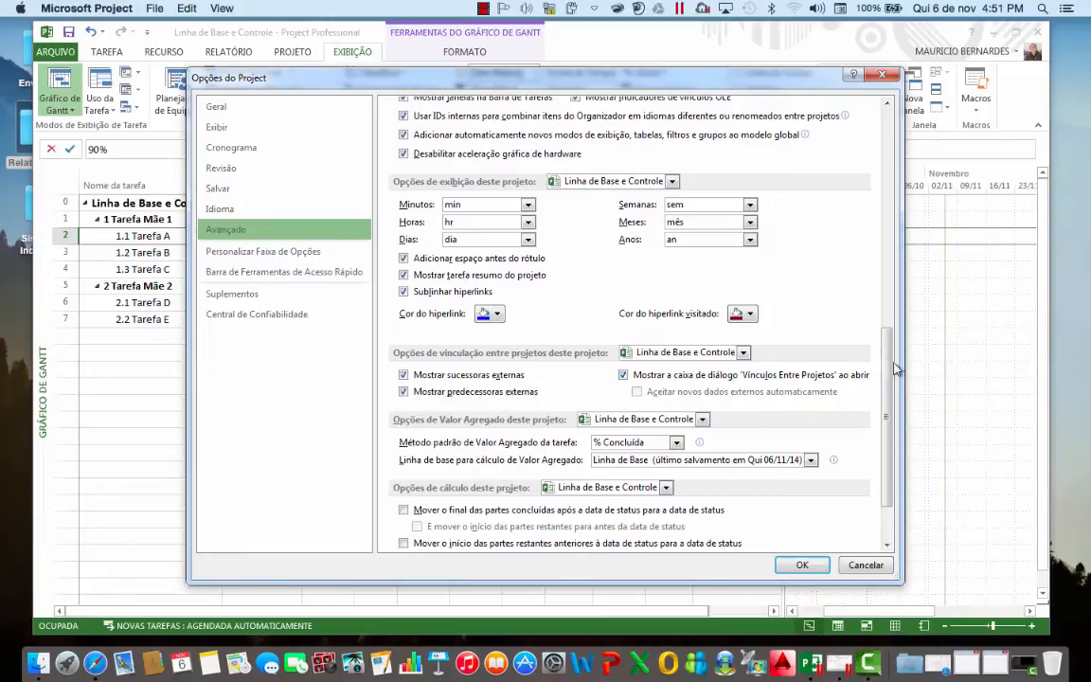
{"action": "scroll", "coordinate": [890, 393], "scroll_direction": "down", "scroll_amount": 2}
{"action": "left_click_drag", "start_coordinate": [890, 393], "coordinate": [890, 403]}
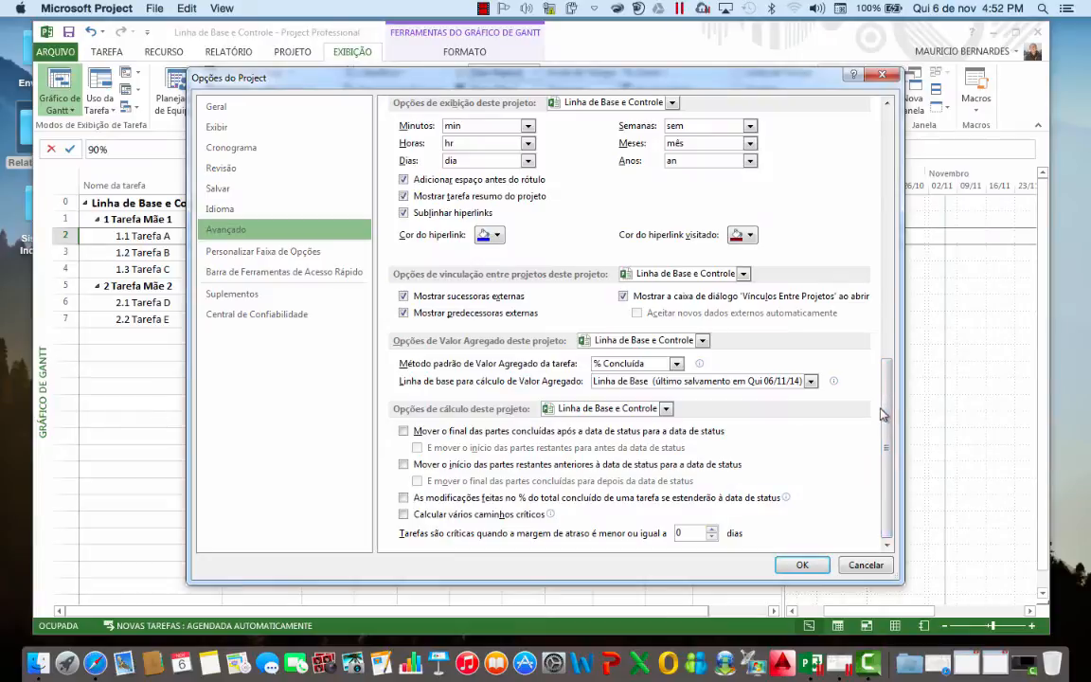
{"action": "left_click_drag", "start_coordinate": [883, 432], "coordinate": [610, 227]}
- Disable 'Atualizar Status da tarefa atualiza status do recurso' in the Cronograma calculation options and apply the change
{"action": "left_click", "coordinate": [240, 159]}
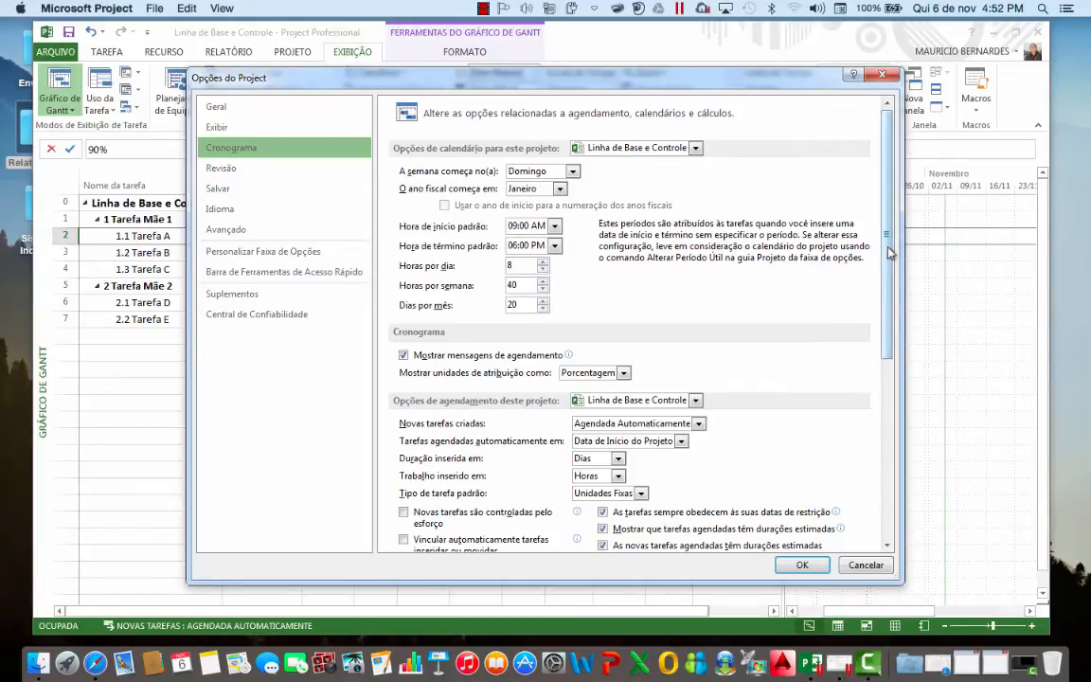
{"action": "left_click_drag", "start_coordinate": [886, 249], "coordinate": [882, 383]}
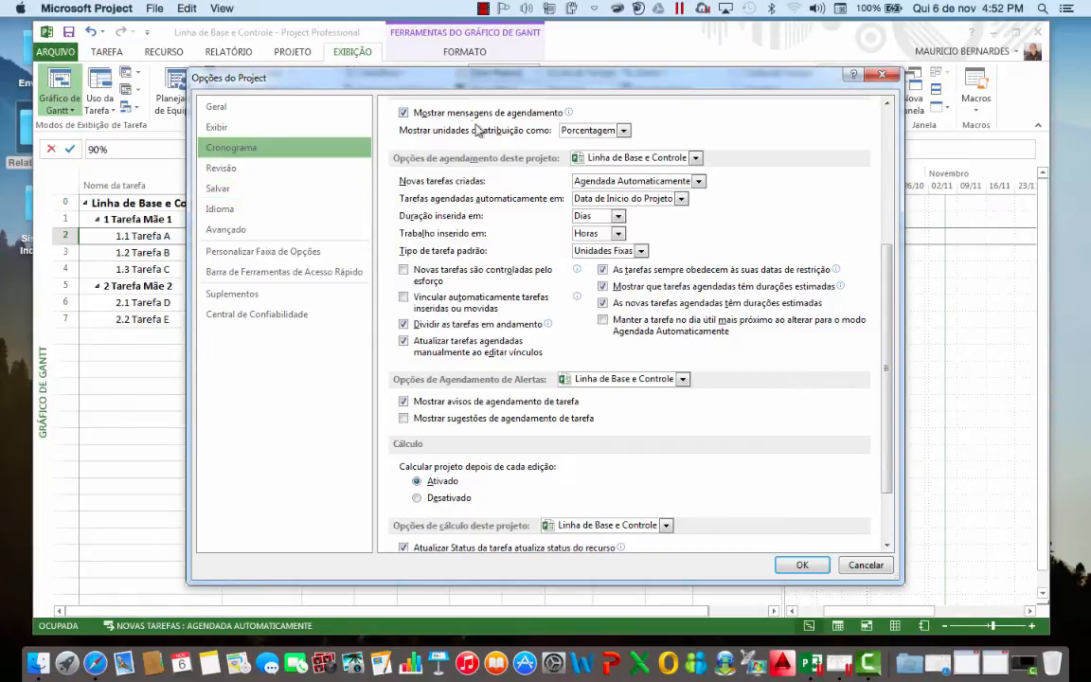
{"action": "left_click_drag", "start_coordinate": [888, 301], "coordinate": [888, 365]}
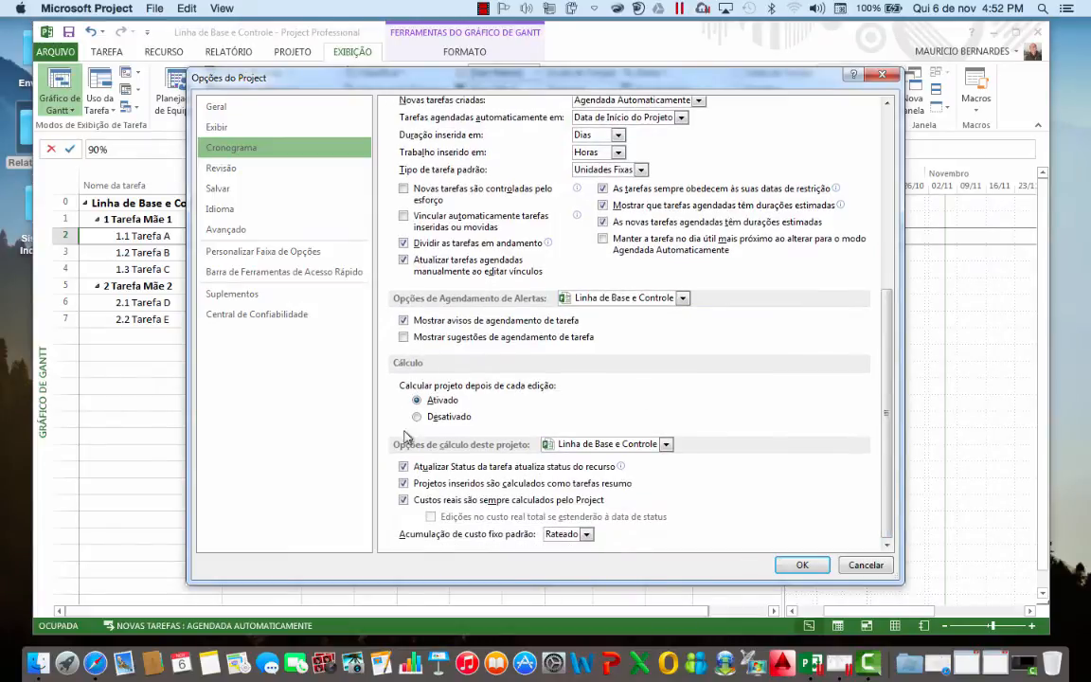
{"action": "mouse_move", "coordinate": [424, 478]}
{"action": "left_click", "coordinate": [404, 466]}
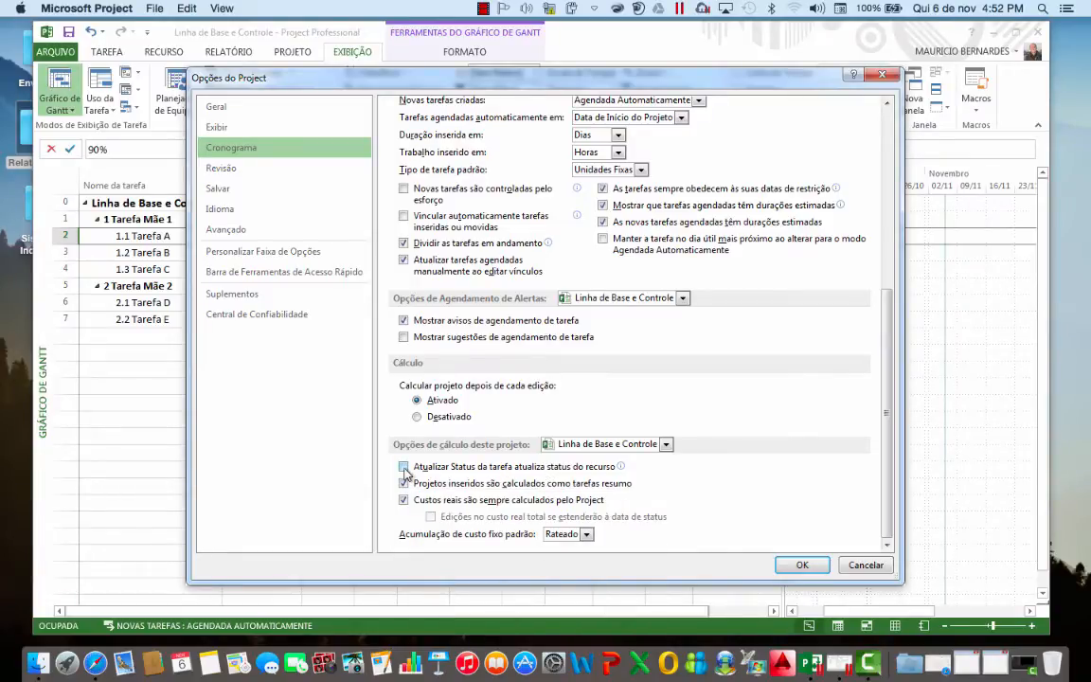
{"action": "left_click", "coordinate": [802, 564]}
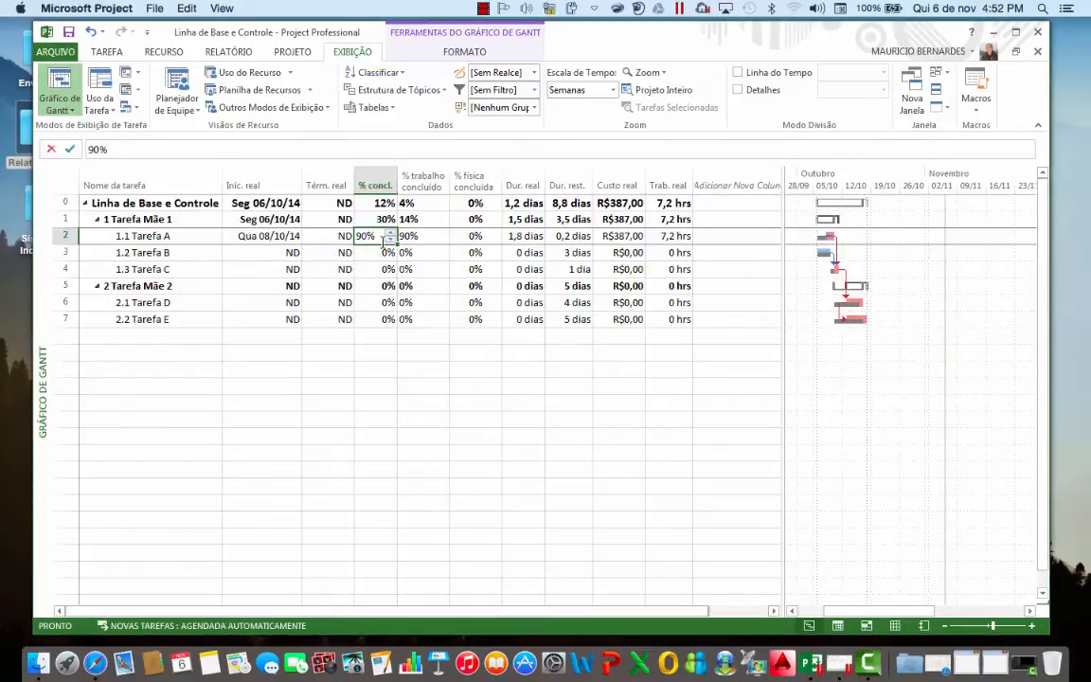
- Set the % concl. of Tarefa A to 50%, and afterwards change it to 20%
{"action": "type", "text": "50"}
{"action": "key", "text": "Return"}
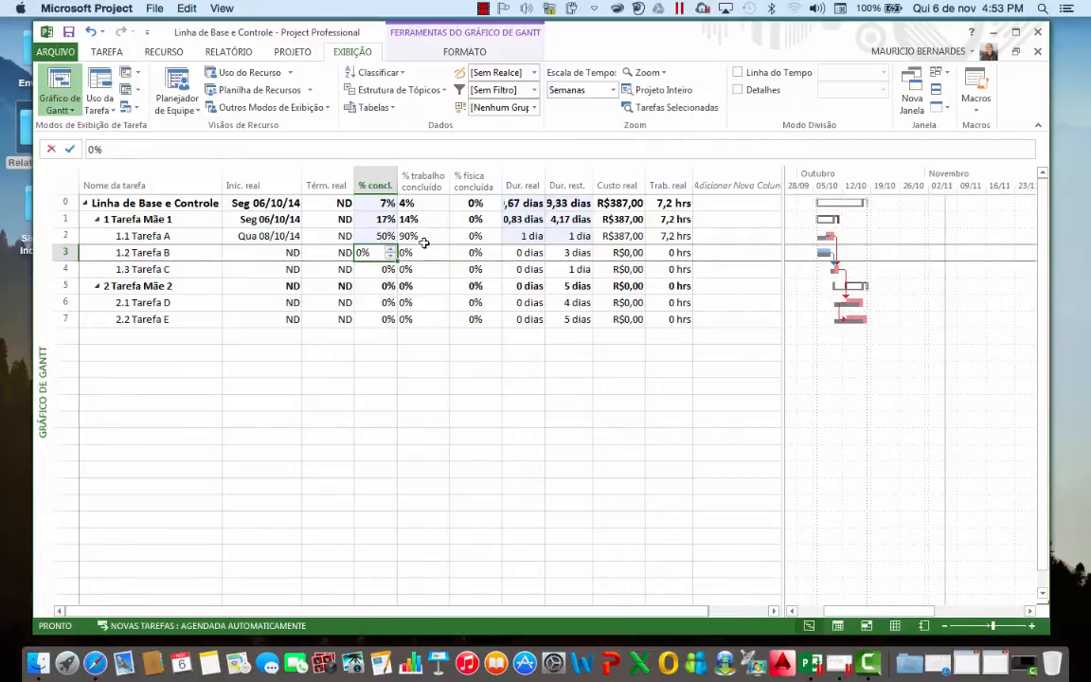
{"action": "left_click", "coordinate": [389, 240]}
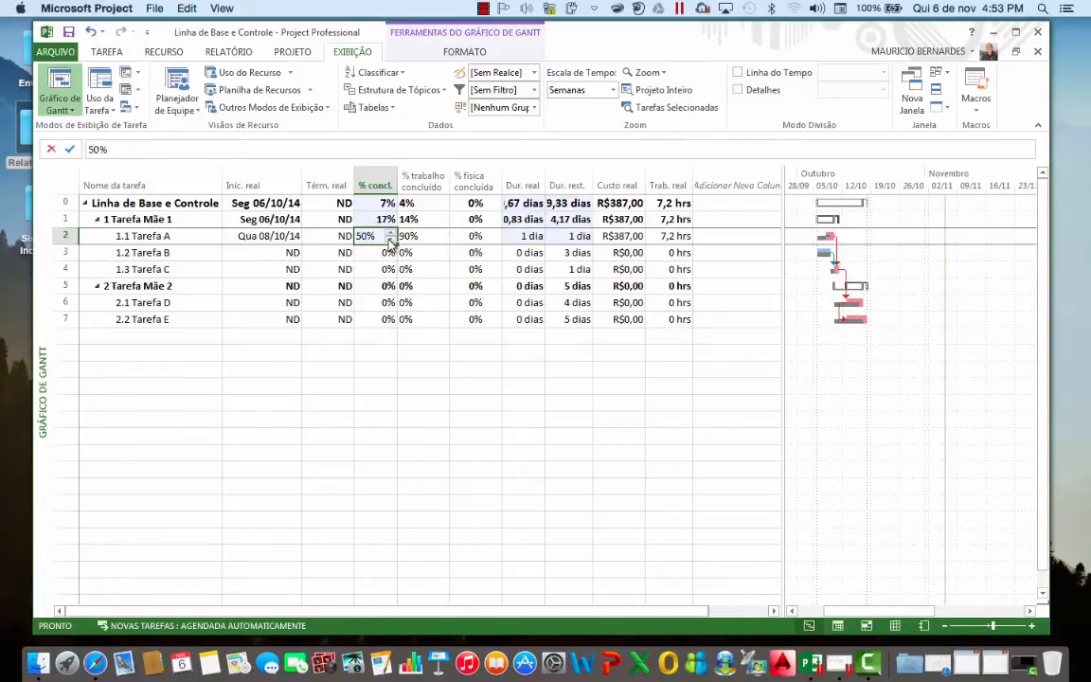
{"action": "type", "text": "20"}
{"action": "key", "text": "Return"}
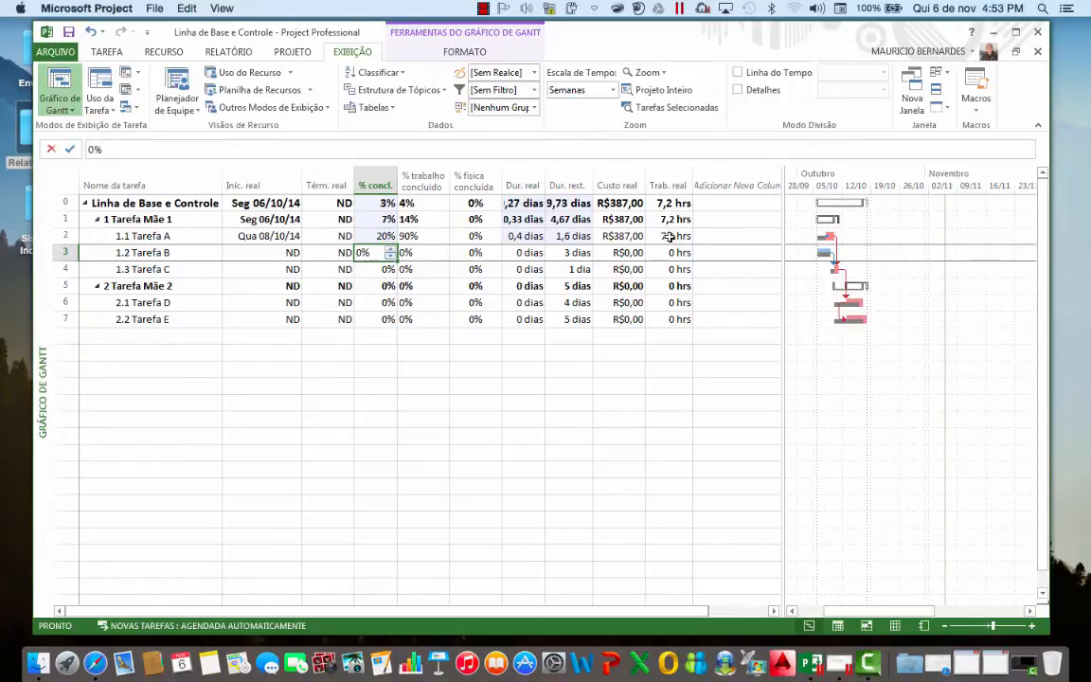
- Set the % trabalho concluído of Tarefa A to 50%
{"action": "left_click", "coordinate": [428, 238]}
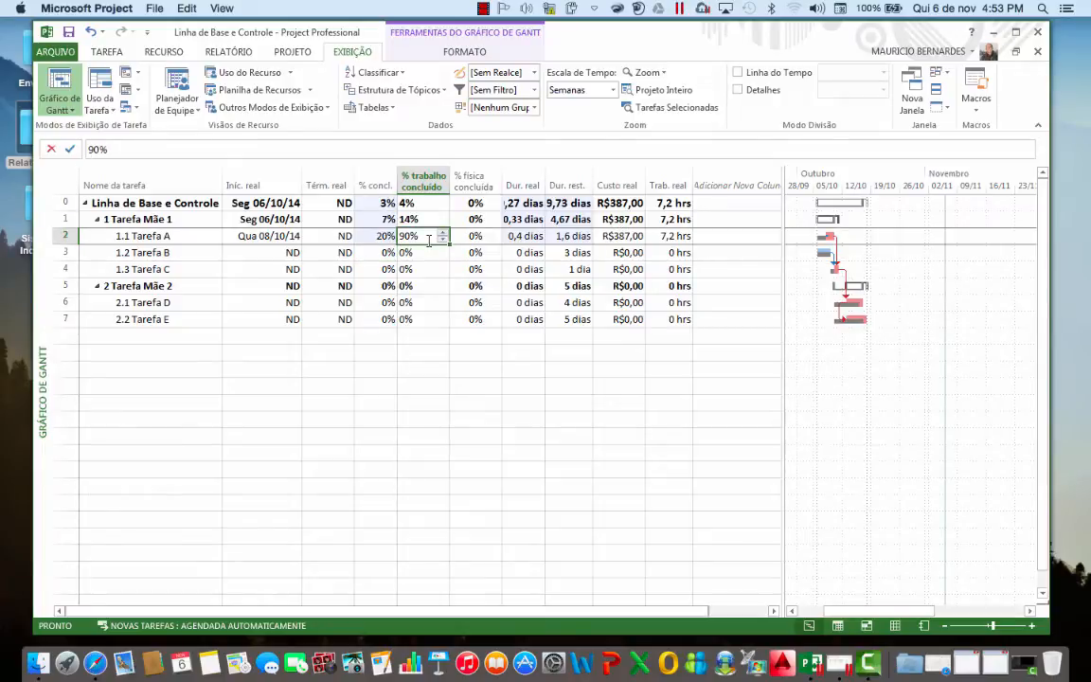
{"action": "type", "text": "50"}
{"action": "key", "text": "Return"}
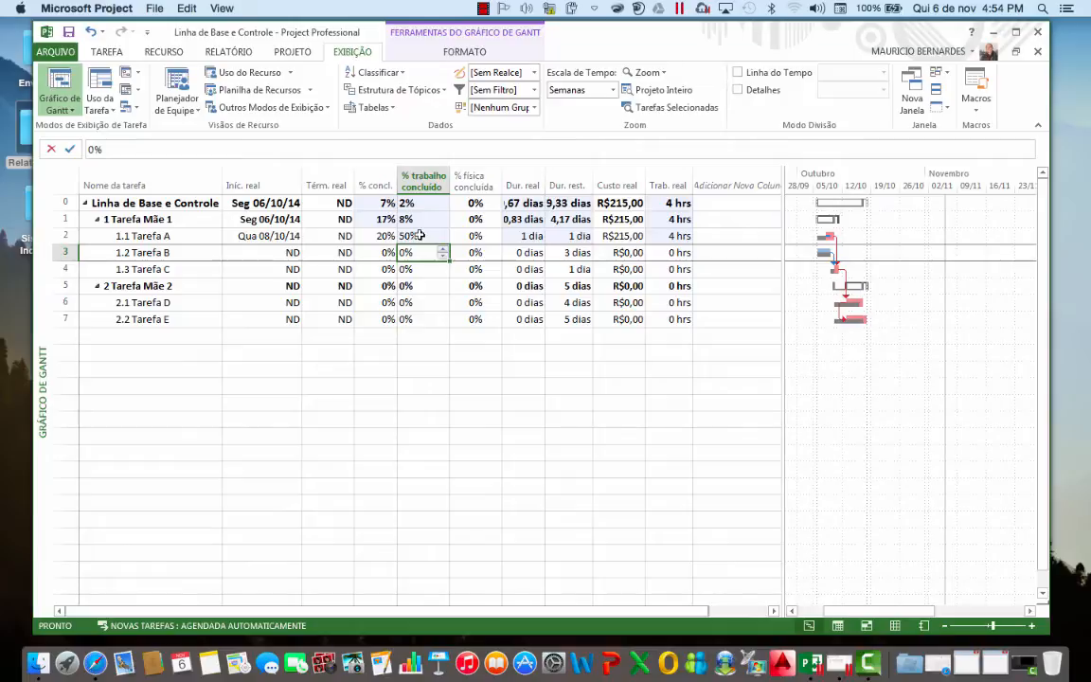
- Re-enable 'Atualizar Status da tarefa atualiza status do recurso' in the Cronograma calculation options and apply the change
{"action": "left_click", "coordinate": [55, 52]}
{"action": "left_click", "coordinate": [93, 390]}
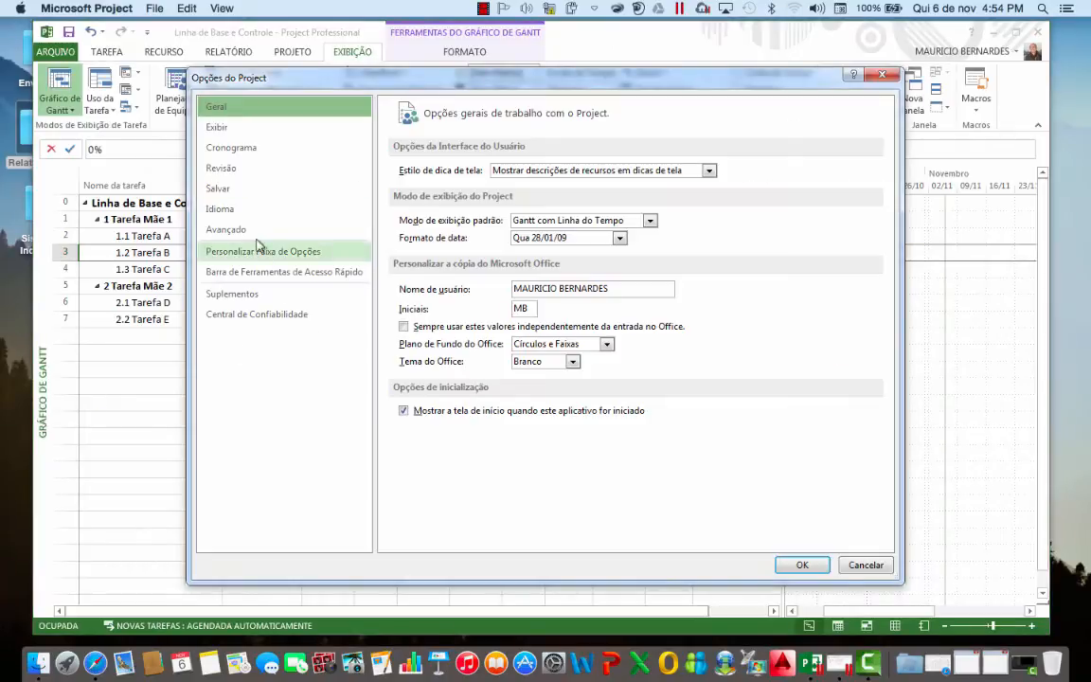
{"action": "left_click", "coordinate": [262, 148]}
{"action": "scroll", "coordinate": [558, 501], "scroll_direction": "down", "scroll_amount": 1}
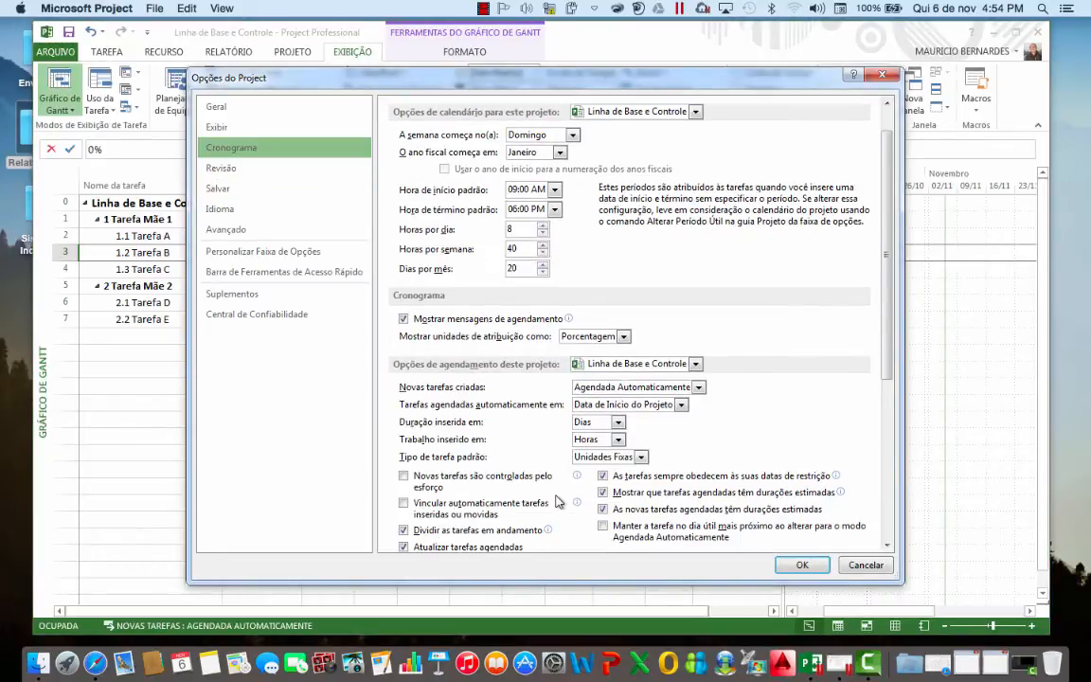
{"action": "scroll", "coordinate": [558, 501], "scroll_direction": "down", "scroll_amount": 1}
{"action": "scroll", "coordinate": [559, 501], "scroll_direction": "down", "scroll_amount": 2}
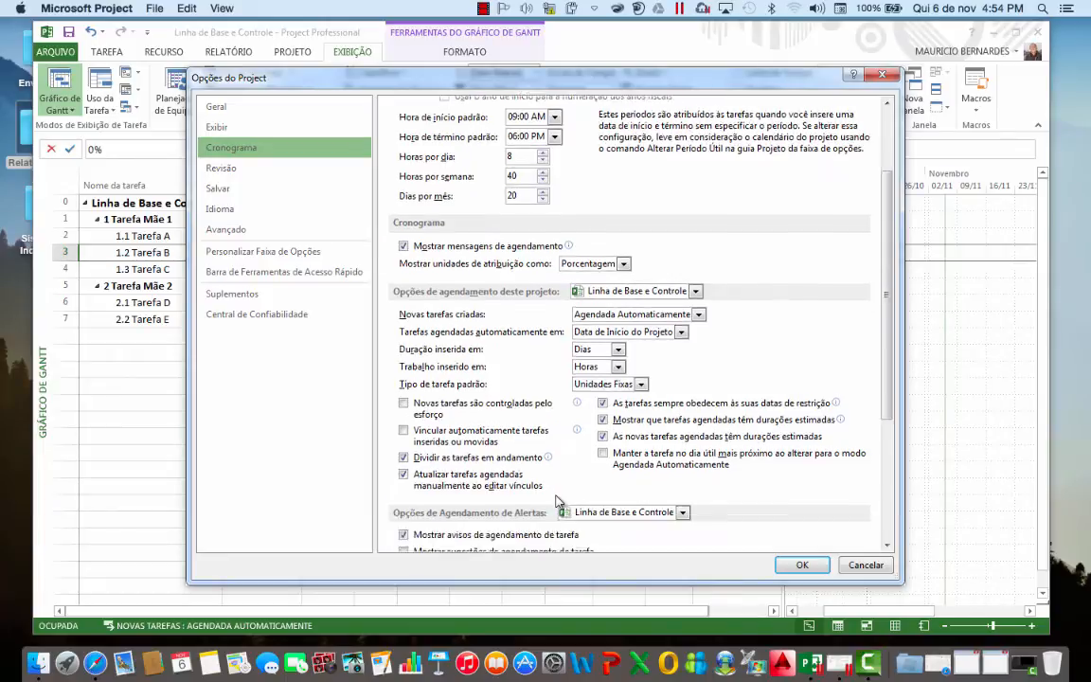
{"action": "scroll", "coordinate": [558, 501], "scroll_direction": "down", "scroll_amount": 1}
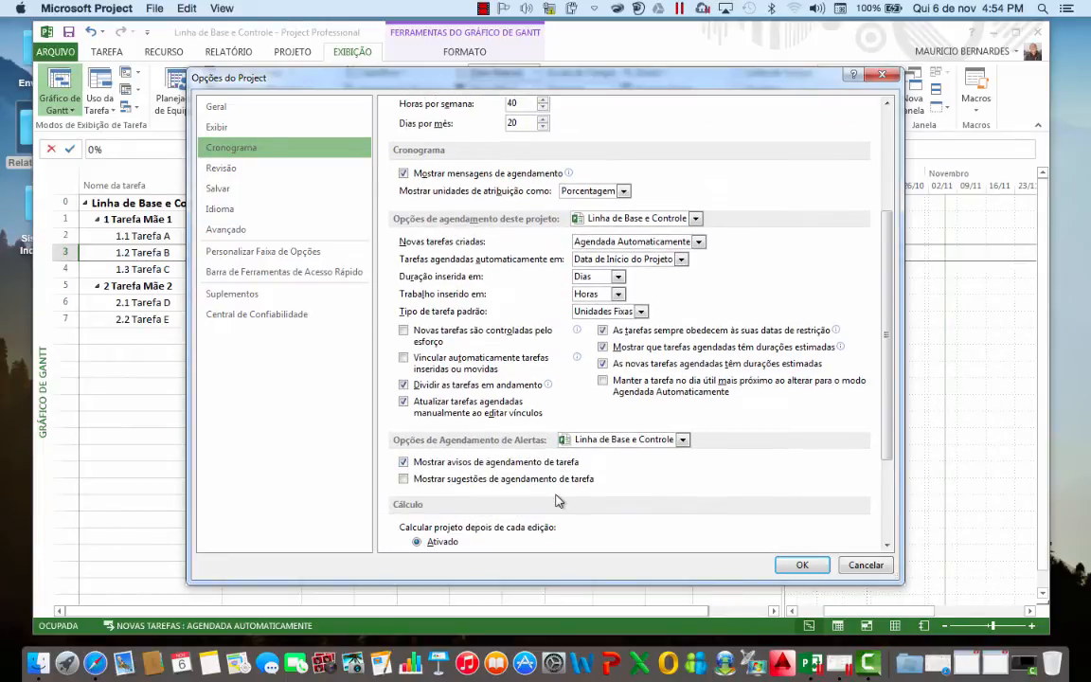
{"action": "scroll", "coordinate": [559, 501], "scroll_direction": "down", "scroll_amount": 2}
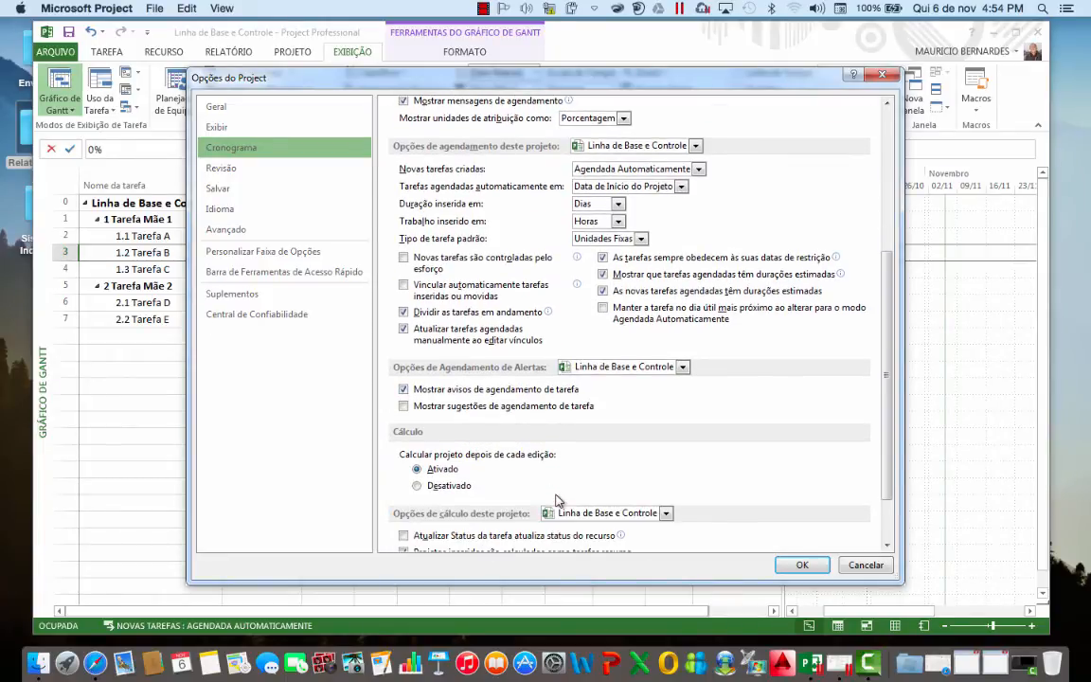
{"action": "scroll", "coordinate": [888, 355], "scroll_direction": "down", "scroll_amount": 2}
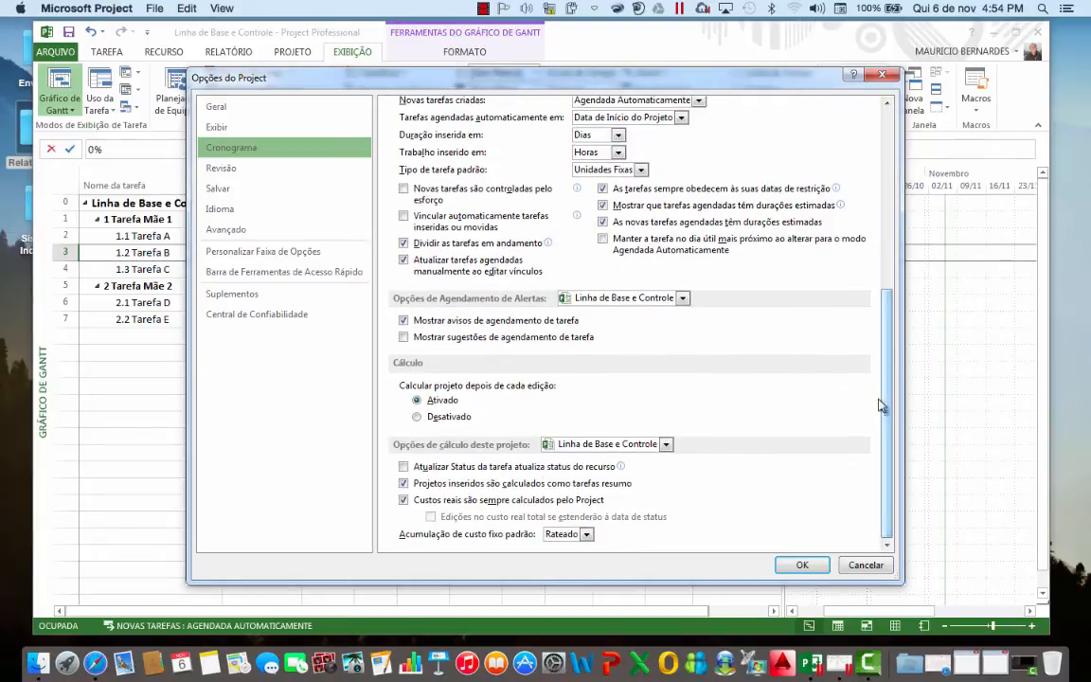
{"action": "left_click", "coordinate": [403, 466]}
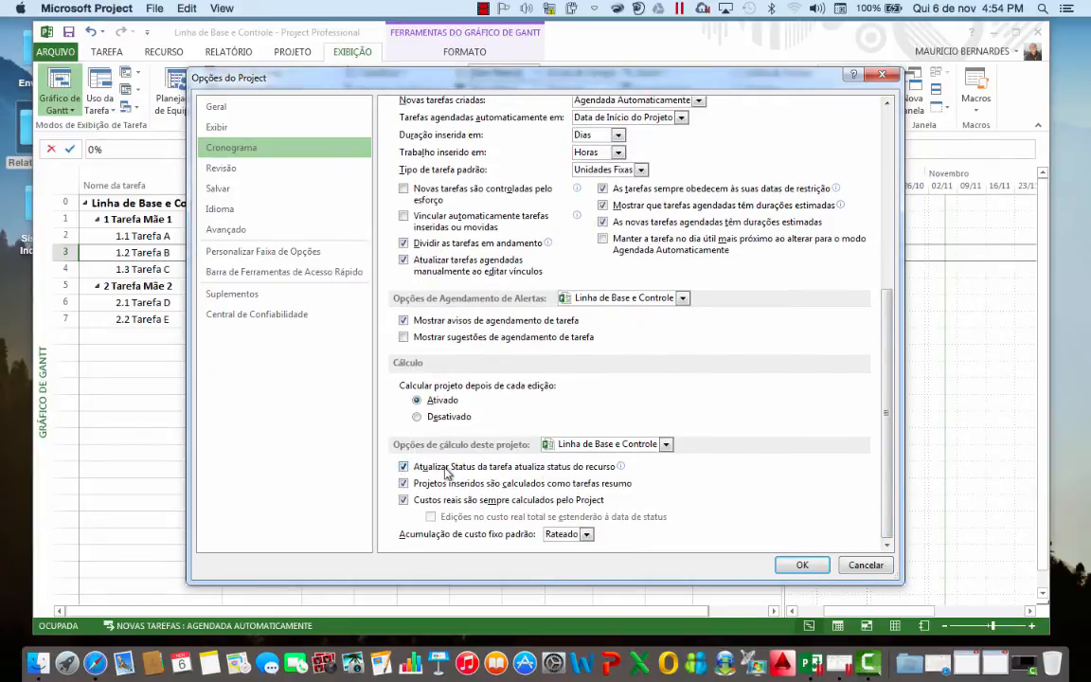
{"action": "left_click", "coordinate": [799, 565]}
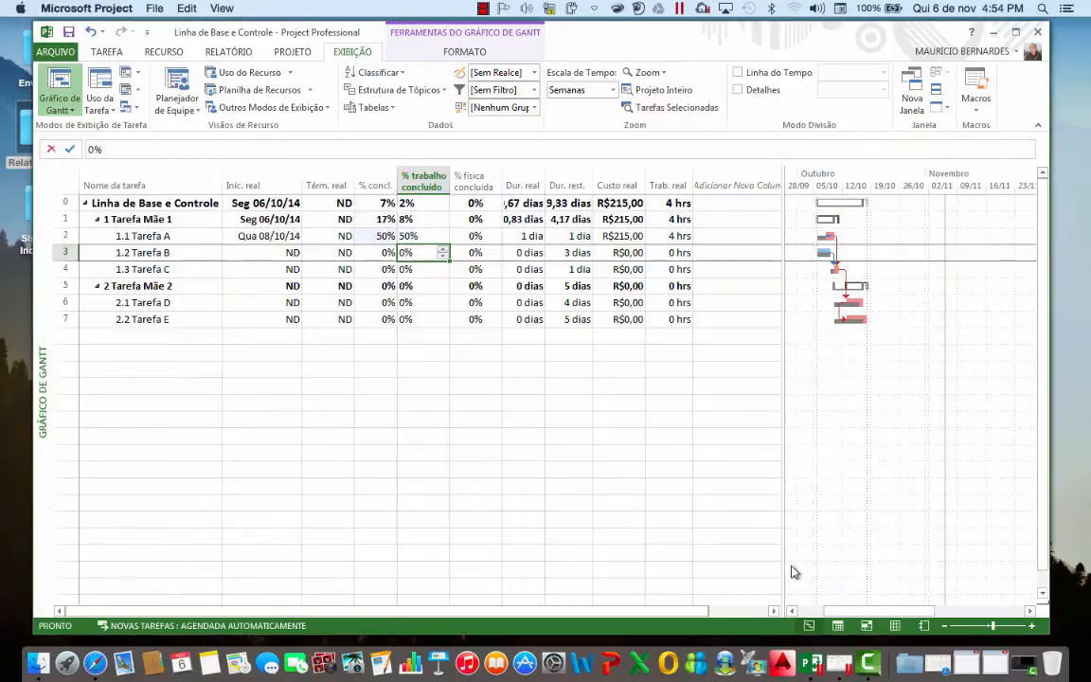
- Set the % concl. of Tarefa A to 60% and again to 90%
{"action": "left_click", "coordinate": [382, 237]}
{"action": "left_click", "coordinate": [389, 233]}
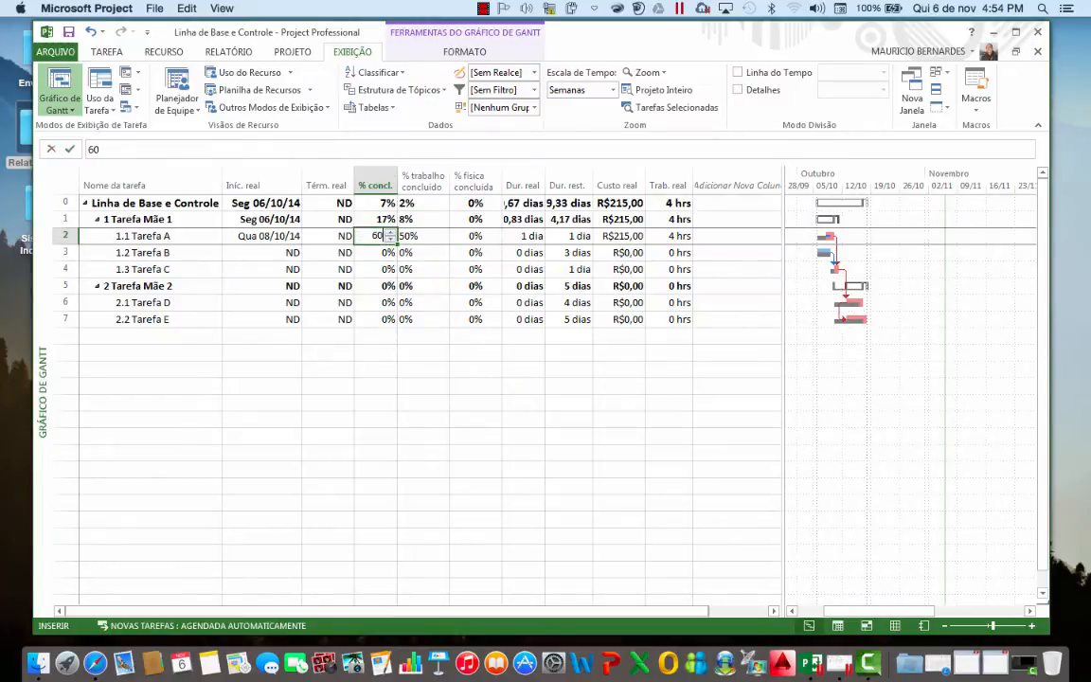
{"action": "key", "text": "Return"}
{"action": "left_click", "coordinate": [383, 237]}
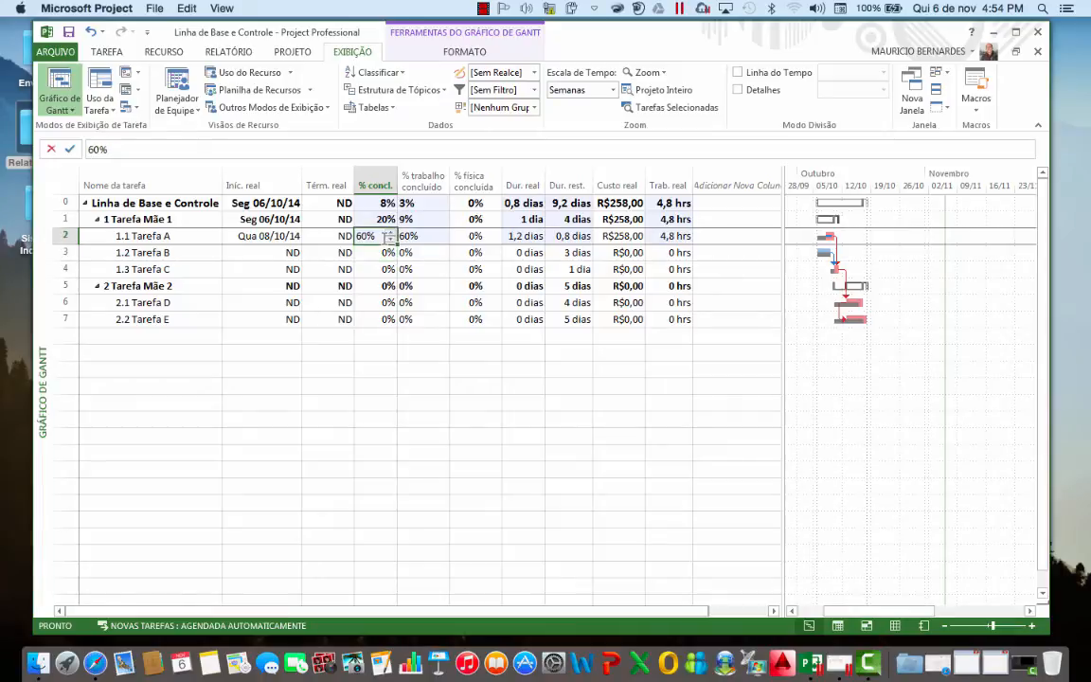
{"action": "type", "text": "90"}
{"action": "key", "text": "Return"}
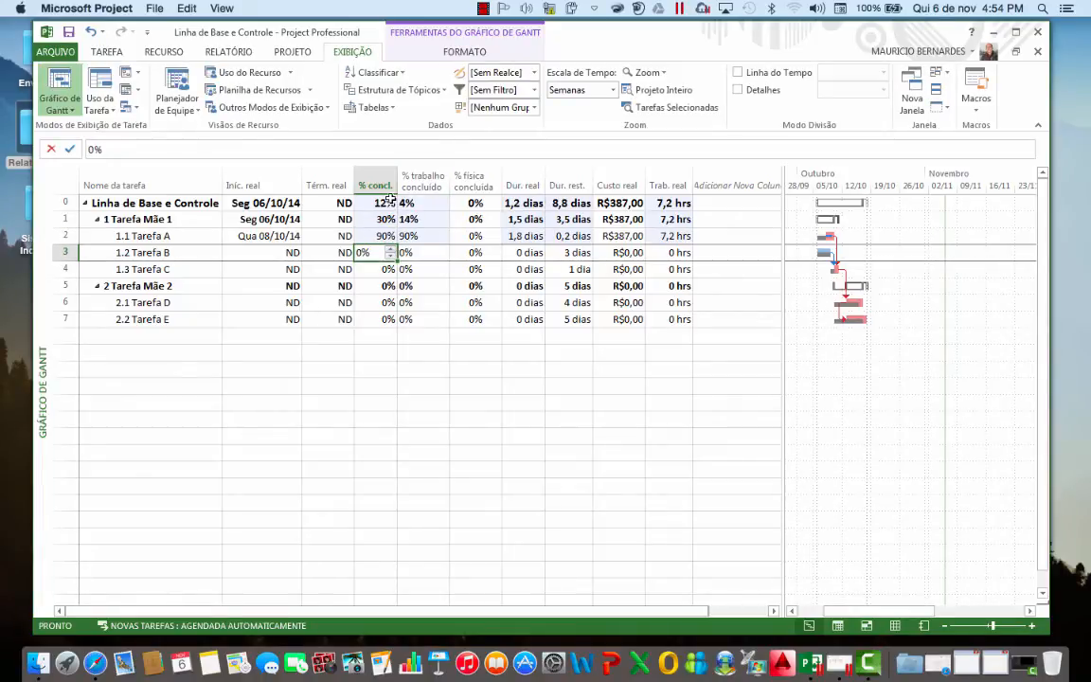
- Hide the '% trabalho concluído' and '% física concluída' columns from the tracking table
{"action": "left_click", "coordinate": [419, 184]}
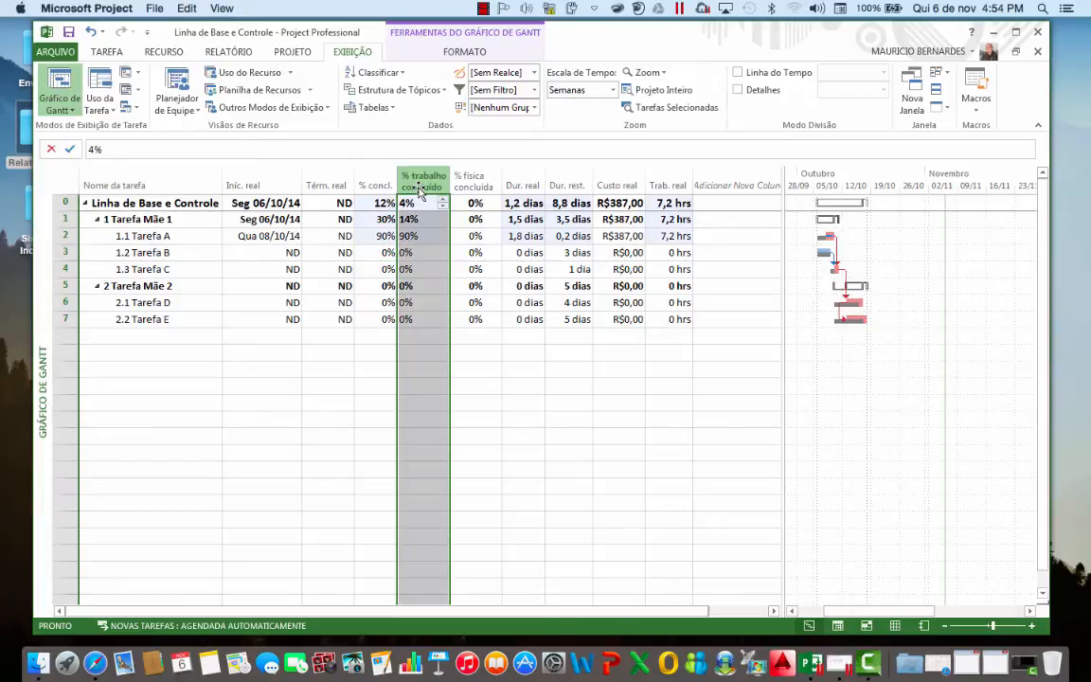
{"action": "right_click", "coordinate": [419, 187]}
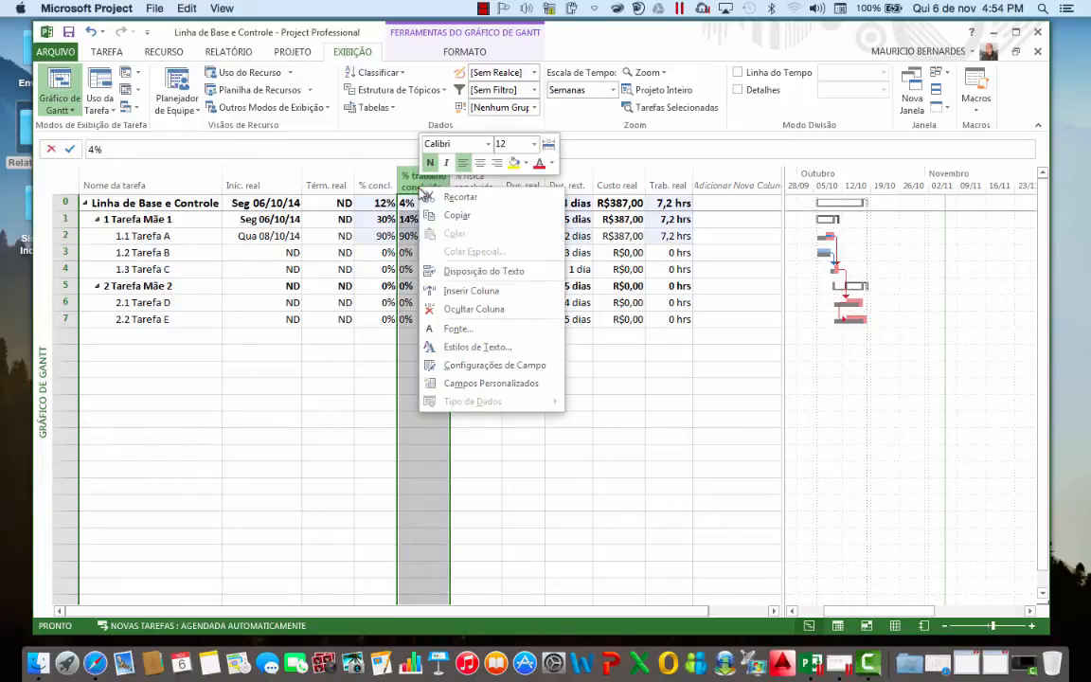
{"action": "left_click", "coordinate": [456, 313]}
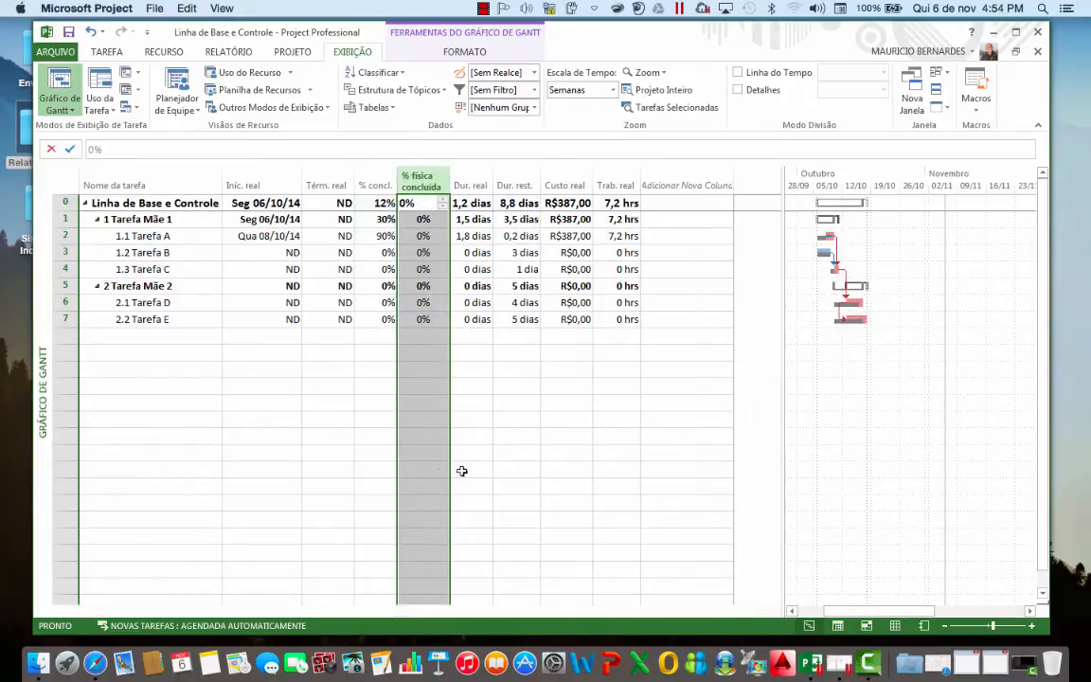
{"action": "left_click", "coordinate": [526, 489]}
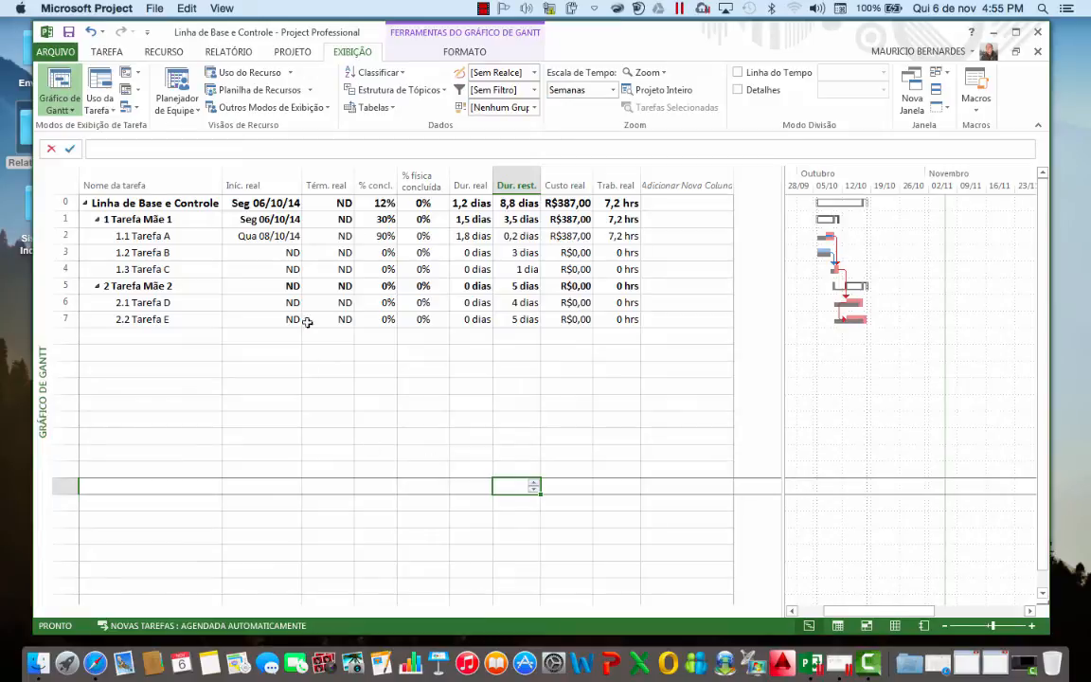
{"action": "right_click", "coordinate": [418, 183]}
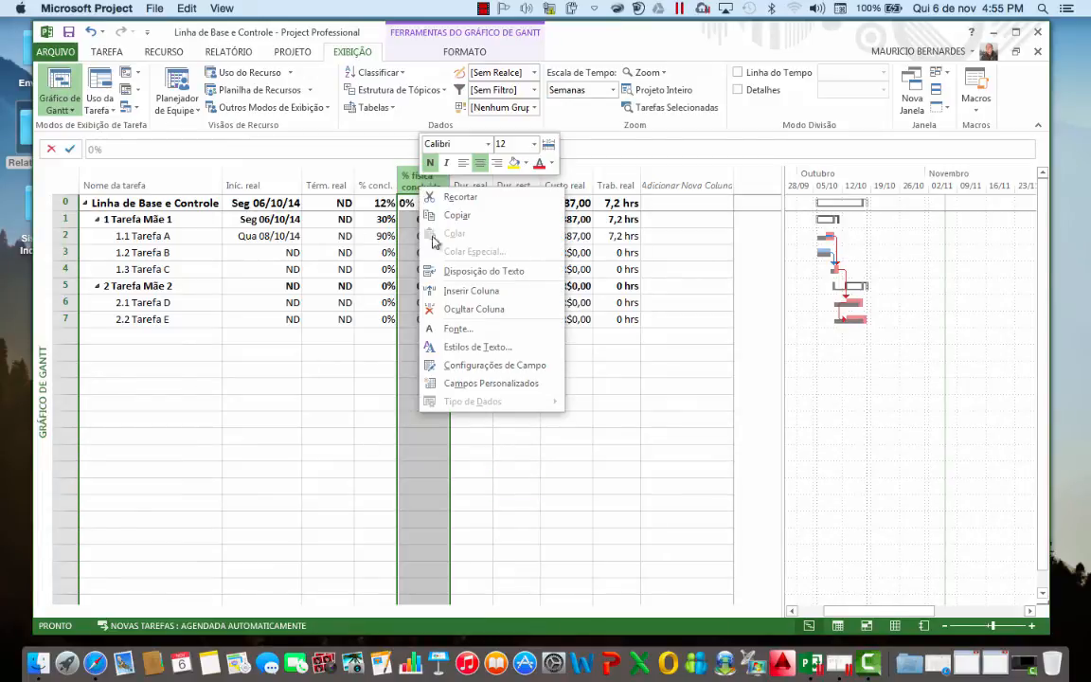
{"action": "left_click", "coordinate": [465, 309]}
{"action": "left_click", "coordinate": [475, 414]}
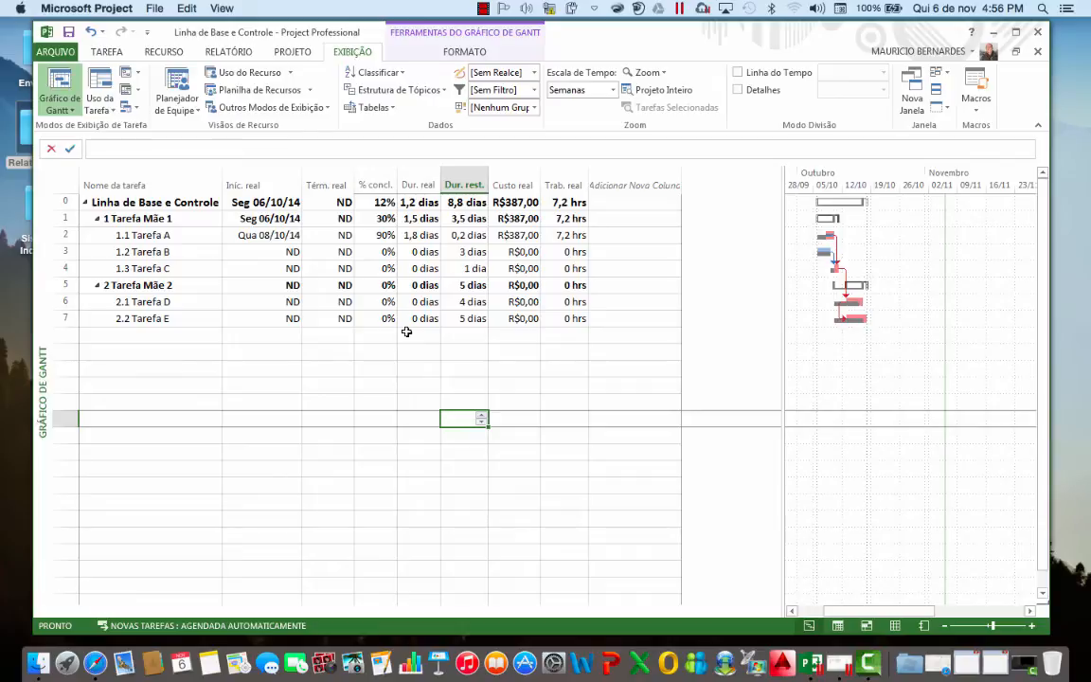
- Set the Térm. real of Tarefa A to 07/11/14 and accept the change to its fixed duration
{"action": "left_click", "coordinate": [339, 236]}
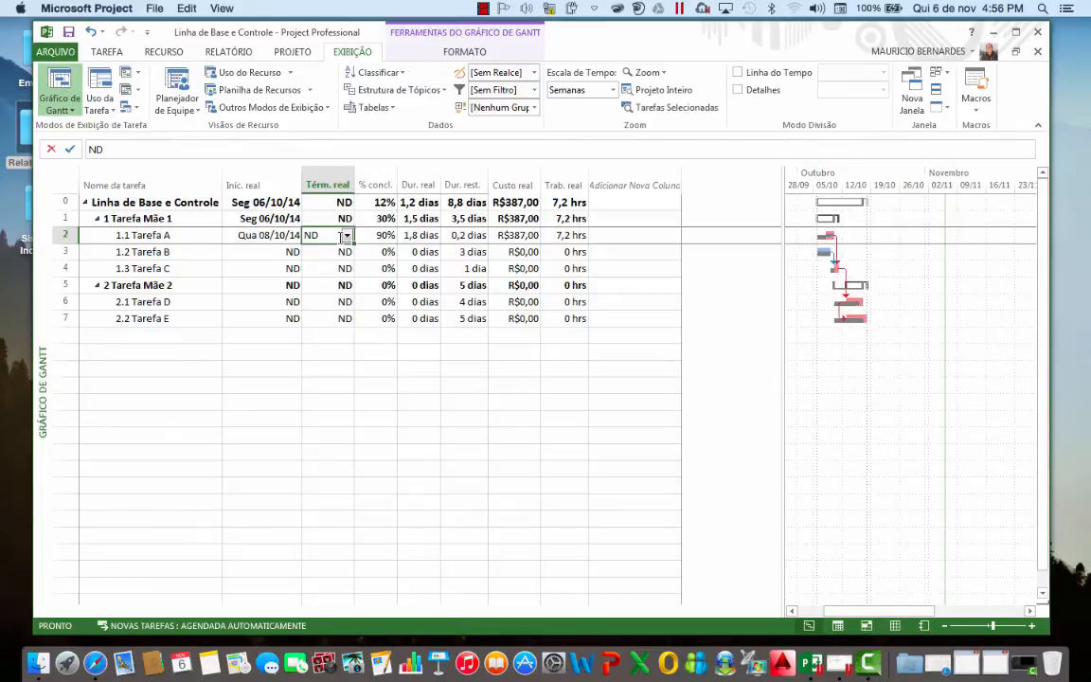
{"action": "left_click", "coordinate": [346, 235]}
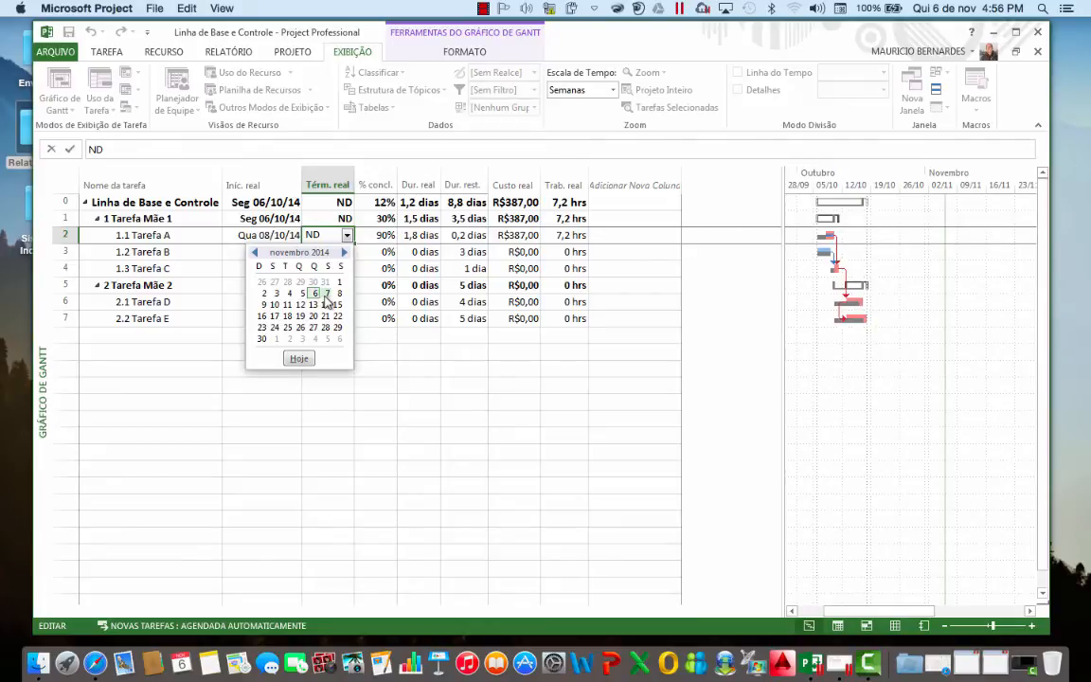
{"action": "left_click", "coordinate": [325, 295]}
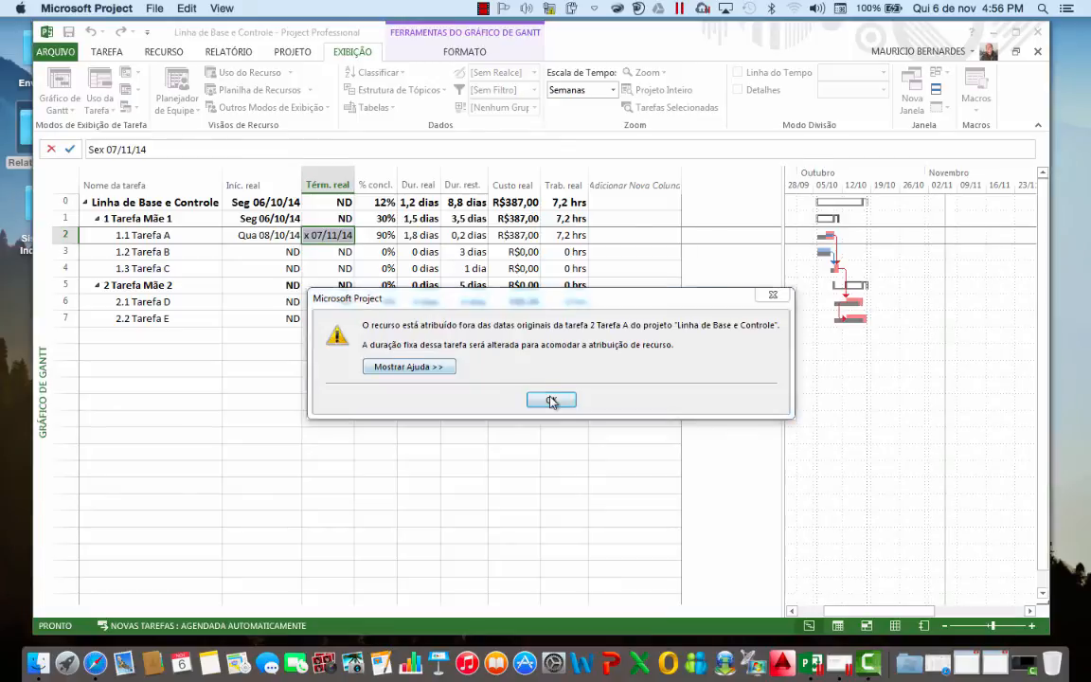
{"action": "left_click", "coordinate": [551, 400]}
{"action": "left_click", "coordinate": [419, 450]}
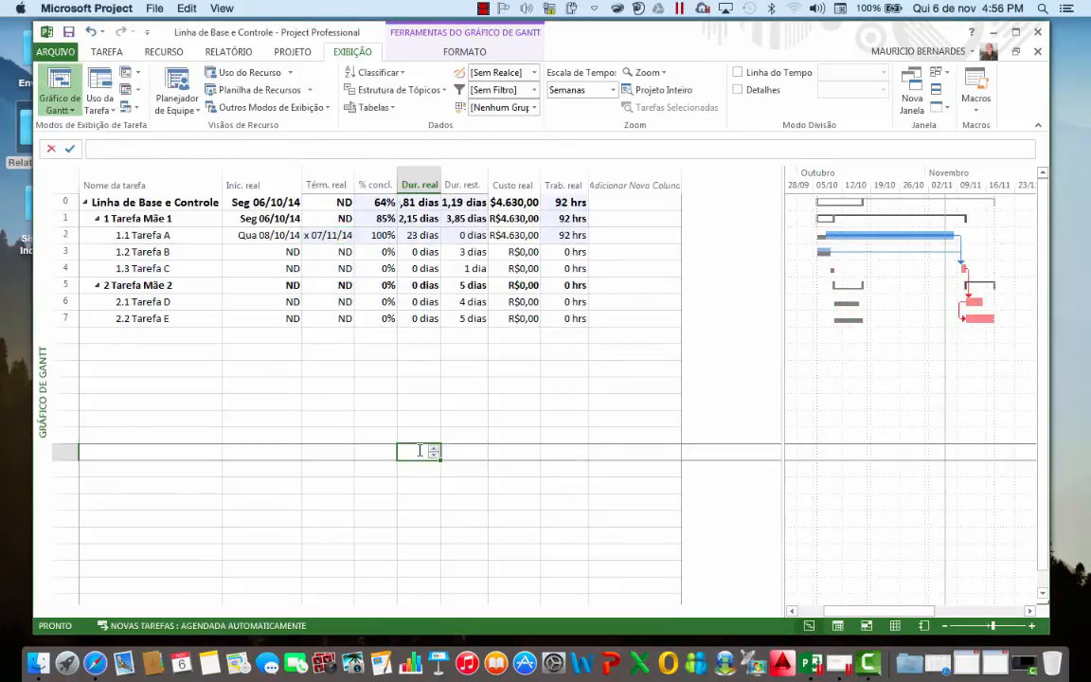
- Set the Térm. real of Tarefa A to 10/10/14 and fit the column width to the full date
{"action": "left_click", "coordinate": [327, 235]}
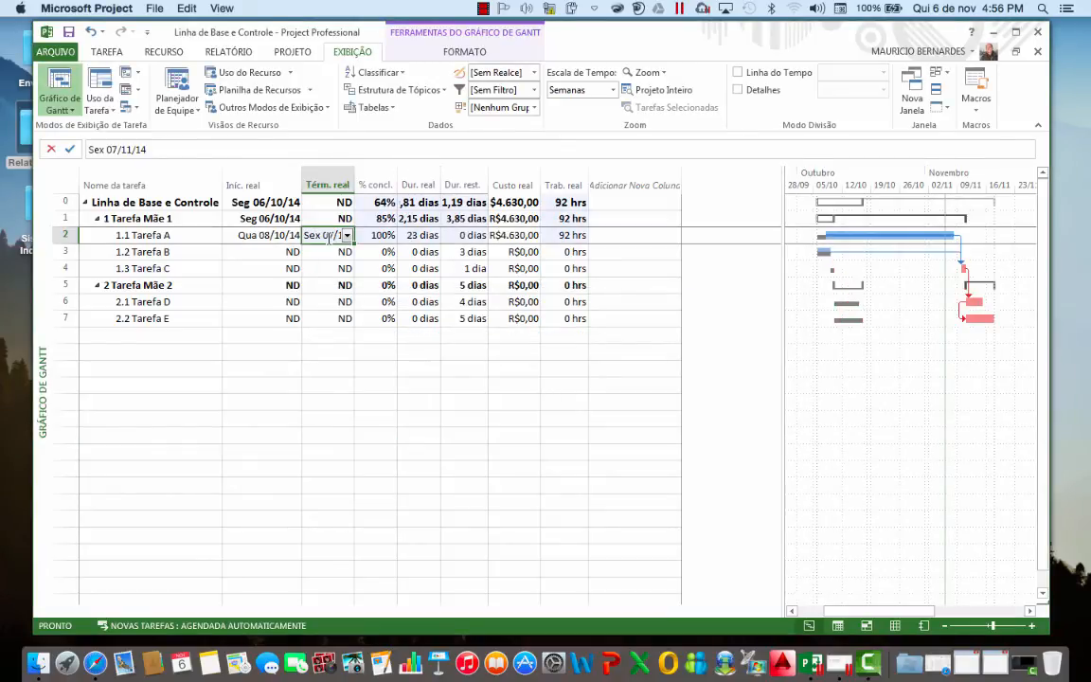
{"action": "left_click", "coordinate": [348, 236]}
{"action": "left_click", "coordinate": [255, 253]}
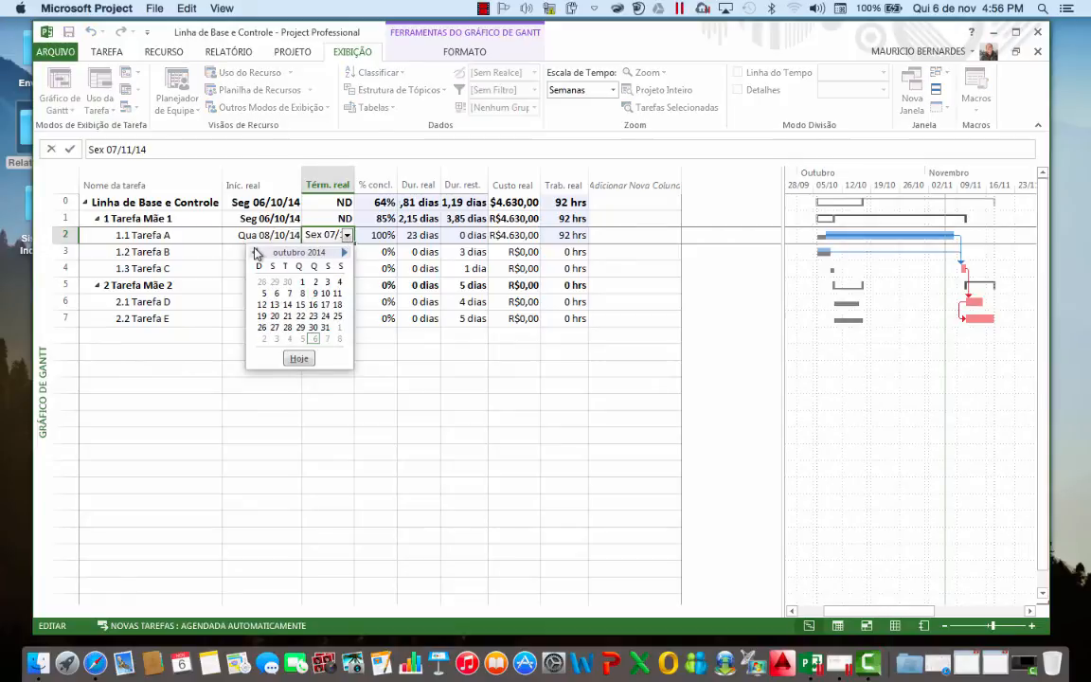
{"action": "left_click", "coordinate": [254, 253]}
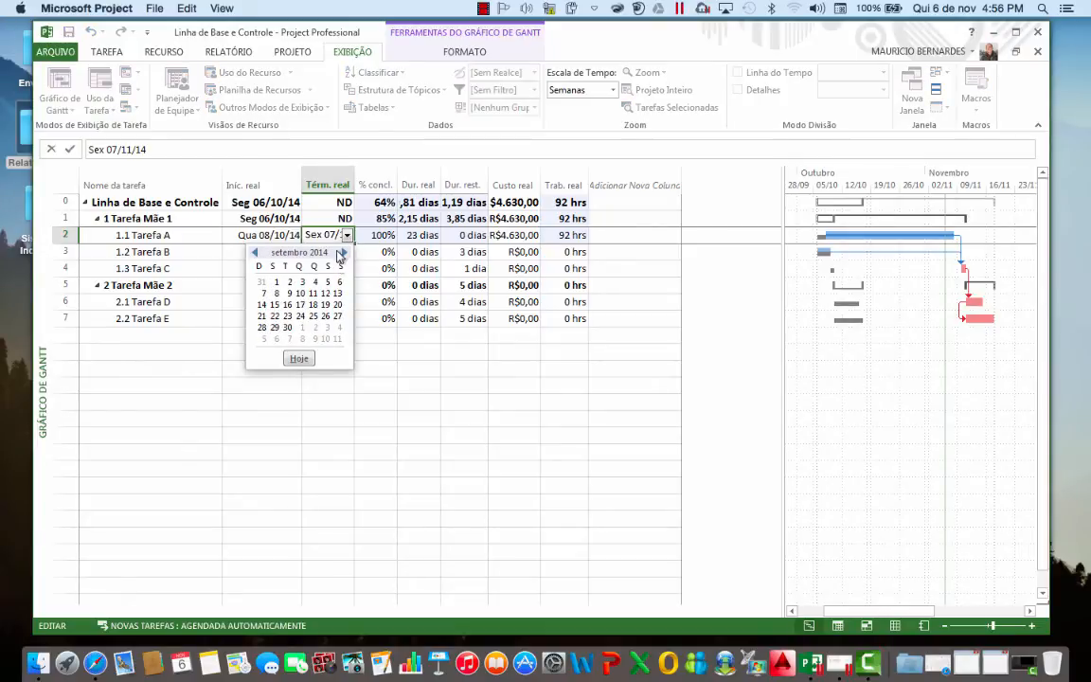
{"action": "left_click", "coordinate": [344, 251]}
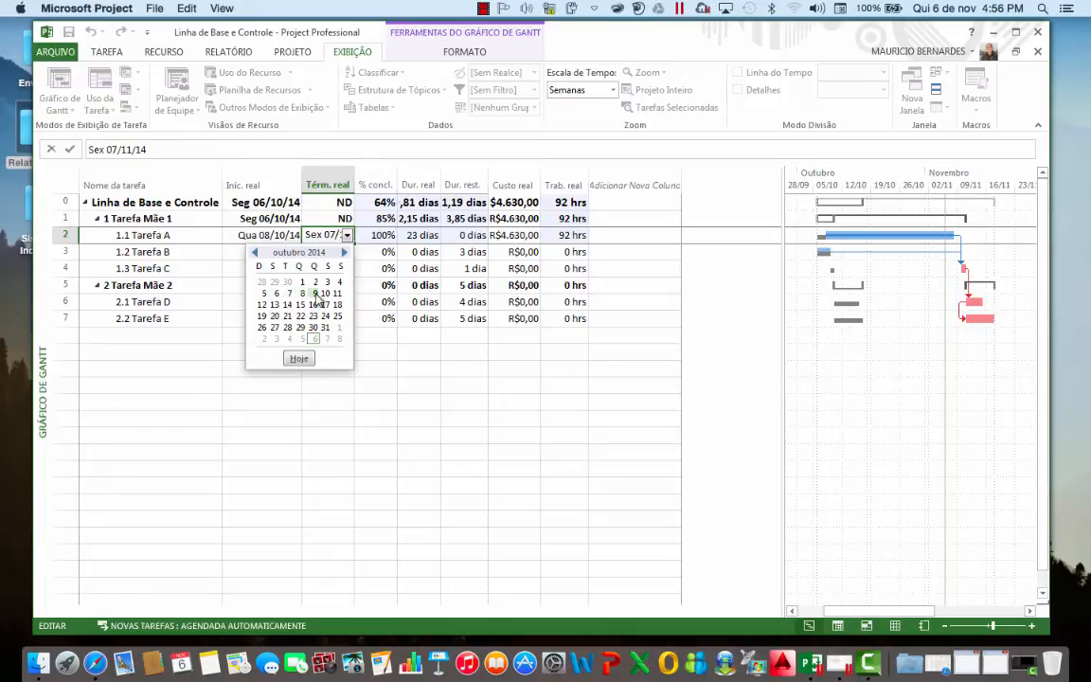
{"action": "left_click", "coordinate": [324, 292]}
{"action": "left_click", "coordinate": [382, 436]}
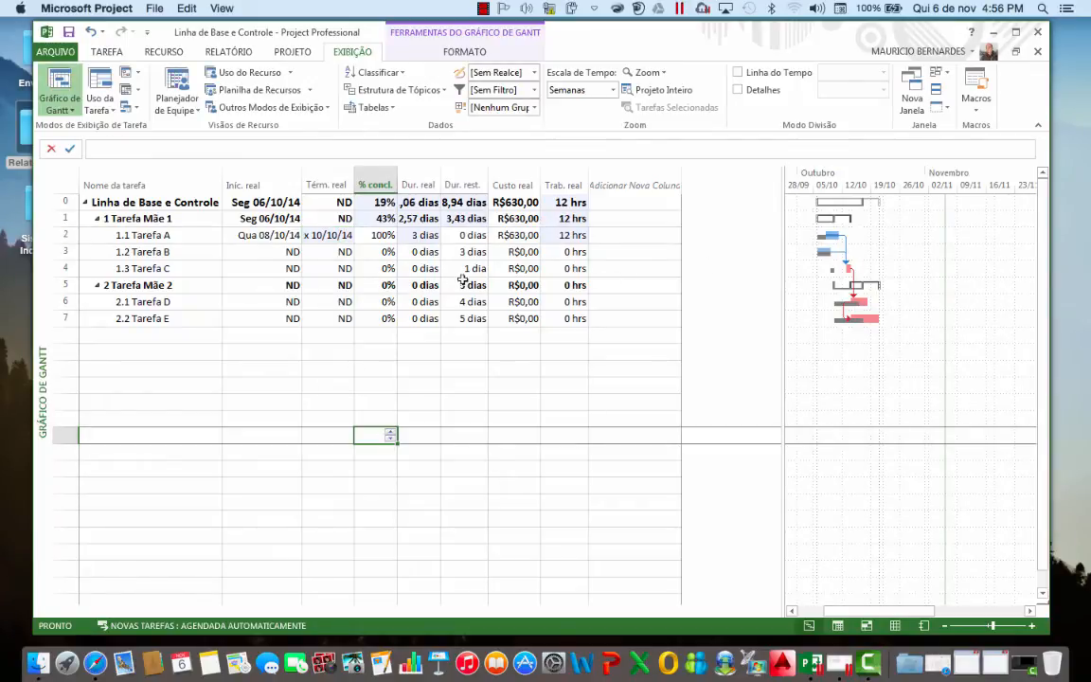
{"action": "double_click", "coordinate": [353, 181]}
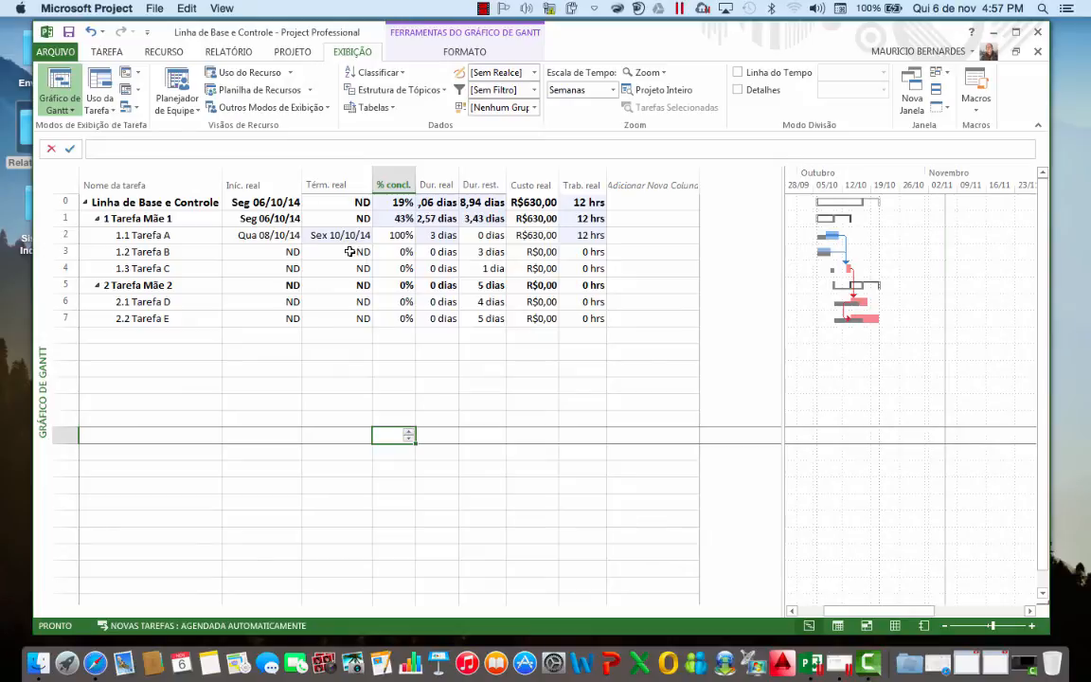
{"action": "left_click", "coordinate": [350, 251]}
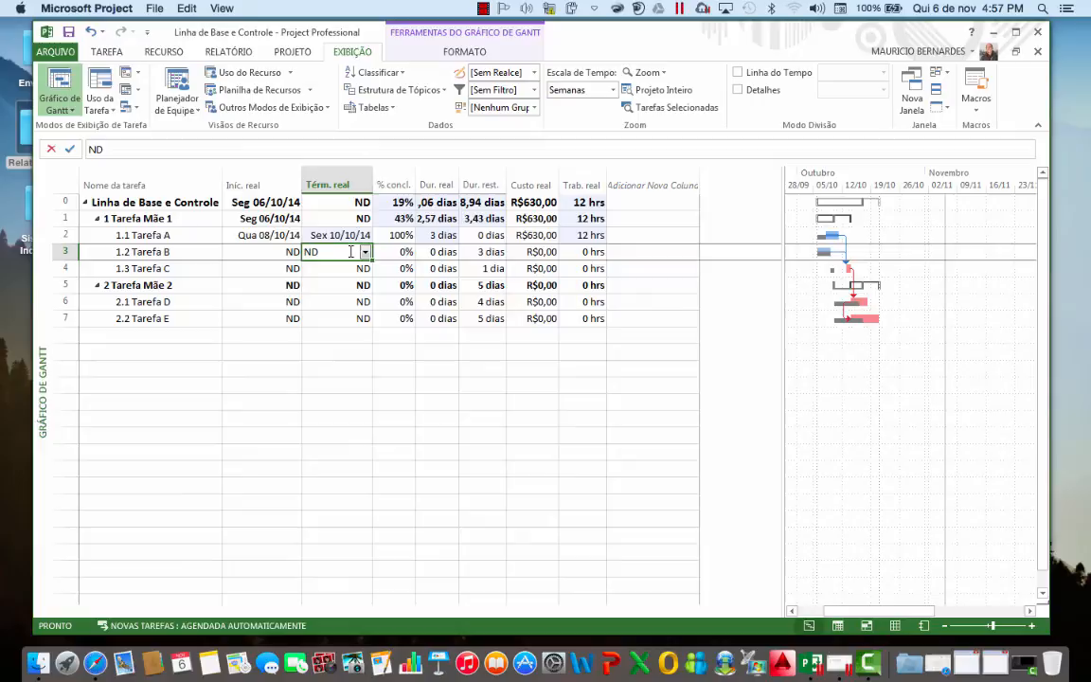
{"action": "left_click", "coordinate": [366, 384]}
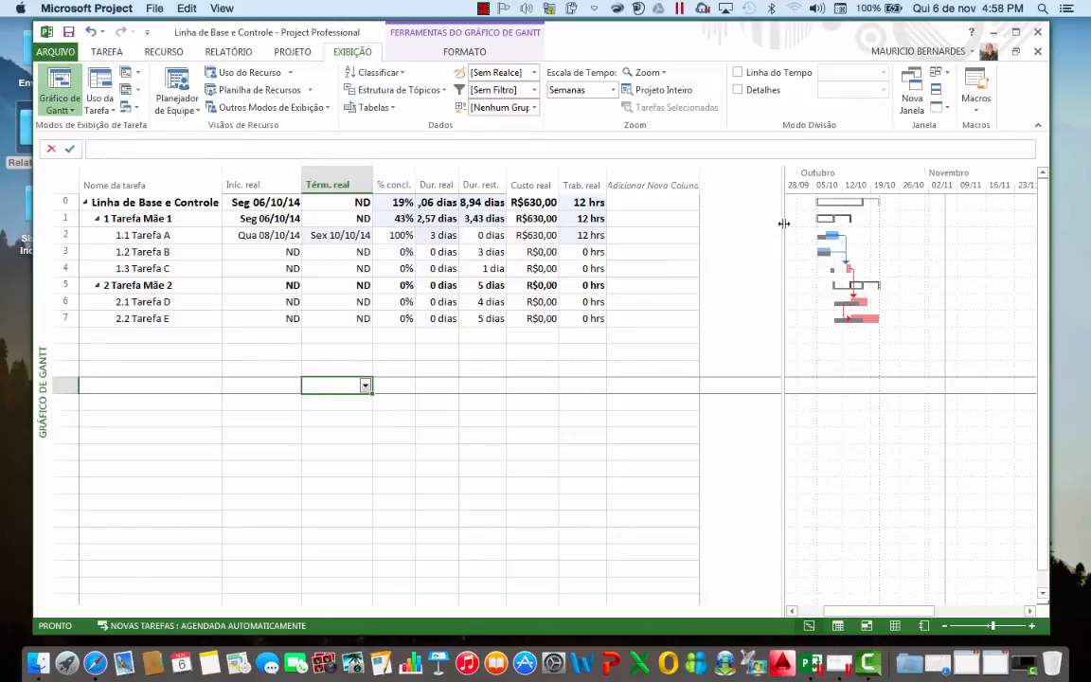
- Widen the table area and insert the Início column before the Iníc. real column
{"action": "left_click_drag", "start_coordinate": [784, 224], "coordinate": [885, 224]}
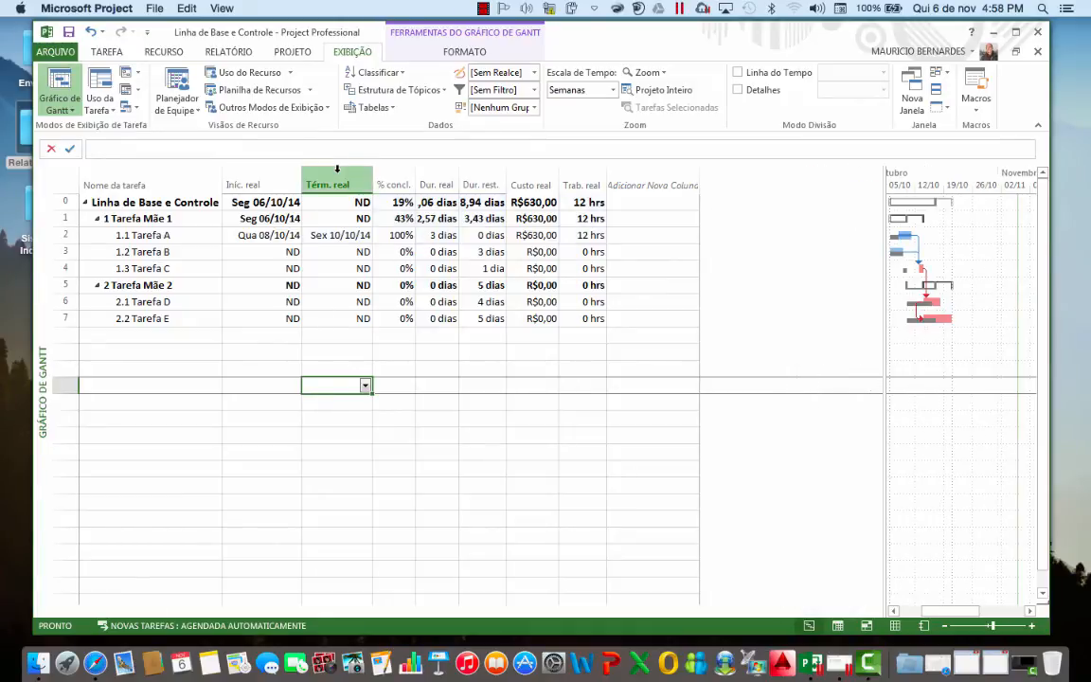
{"action": "right_click", "coordinate": [260, 173]}
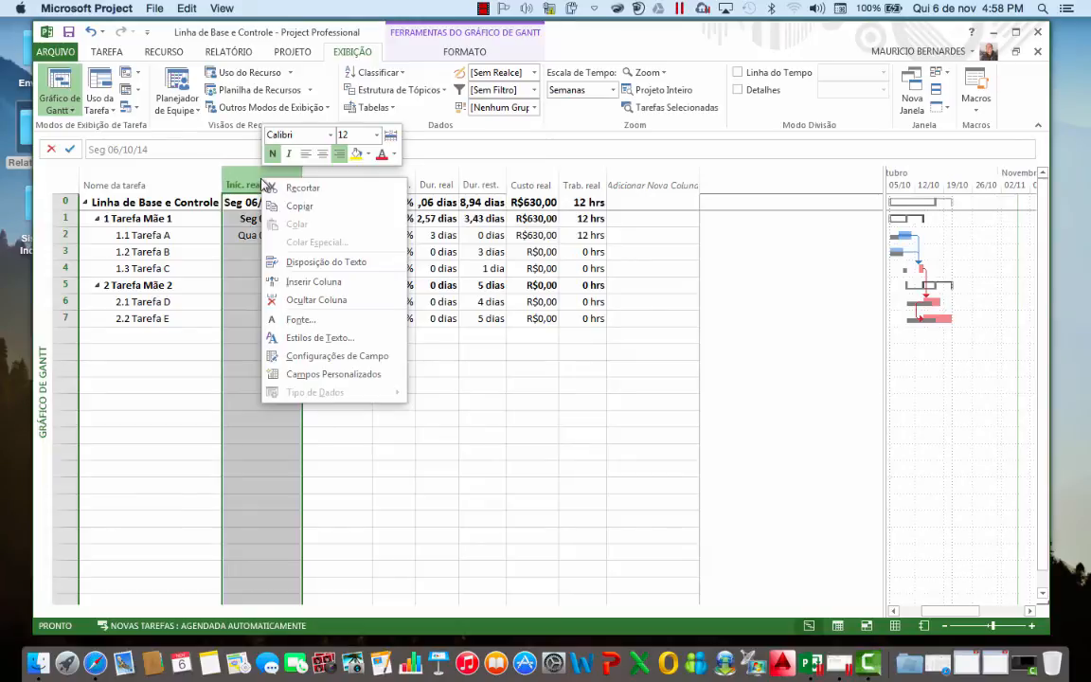
{"action": "left_click", "coordinate": [299, 282]}
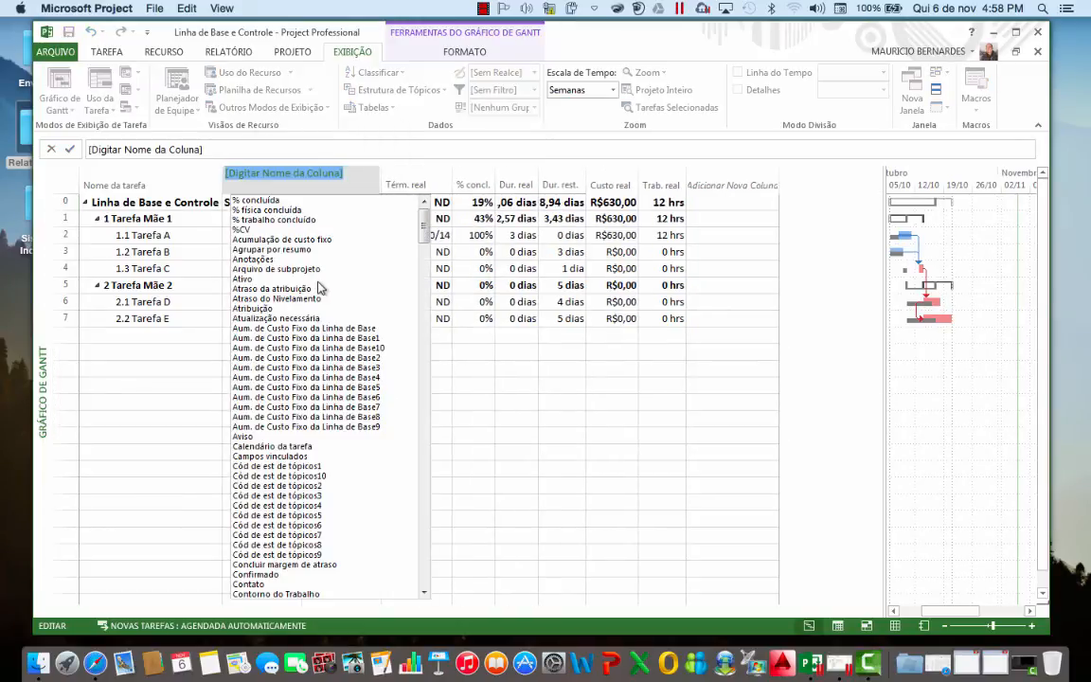
{"action": "type", "text": "indicador de status"}
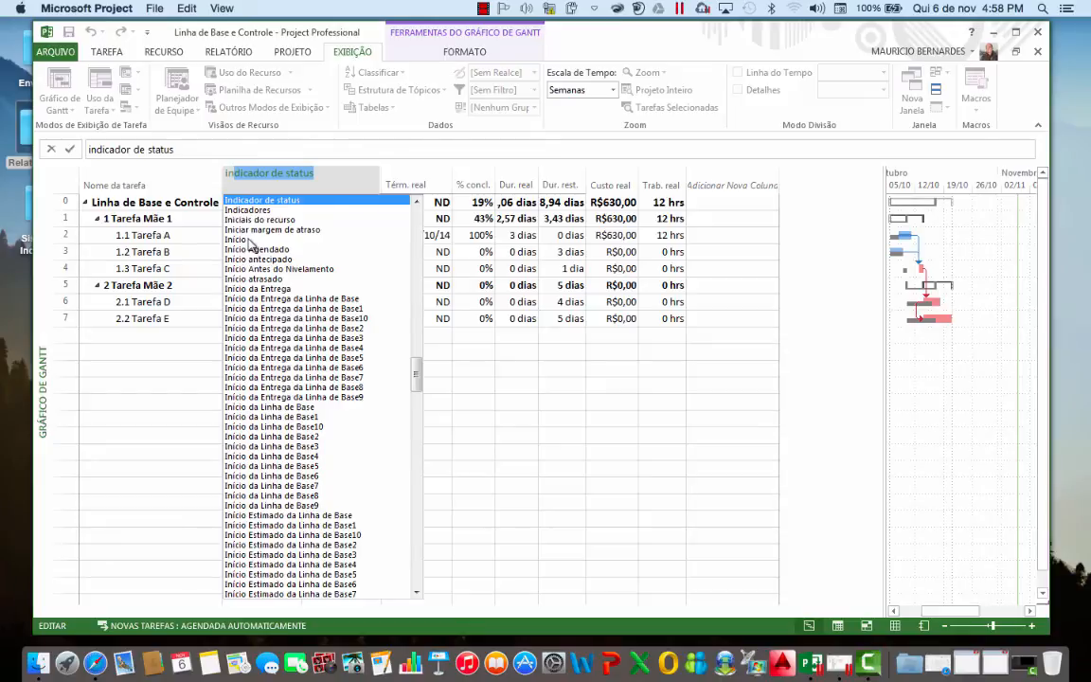
{"action": "left_click", "coordinate": [248, 240]}
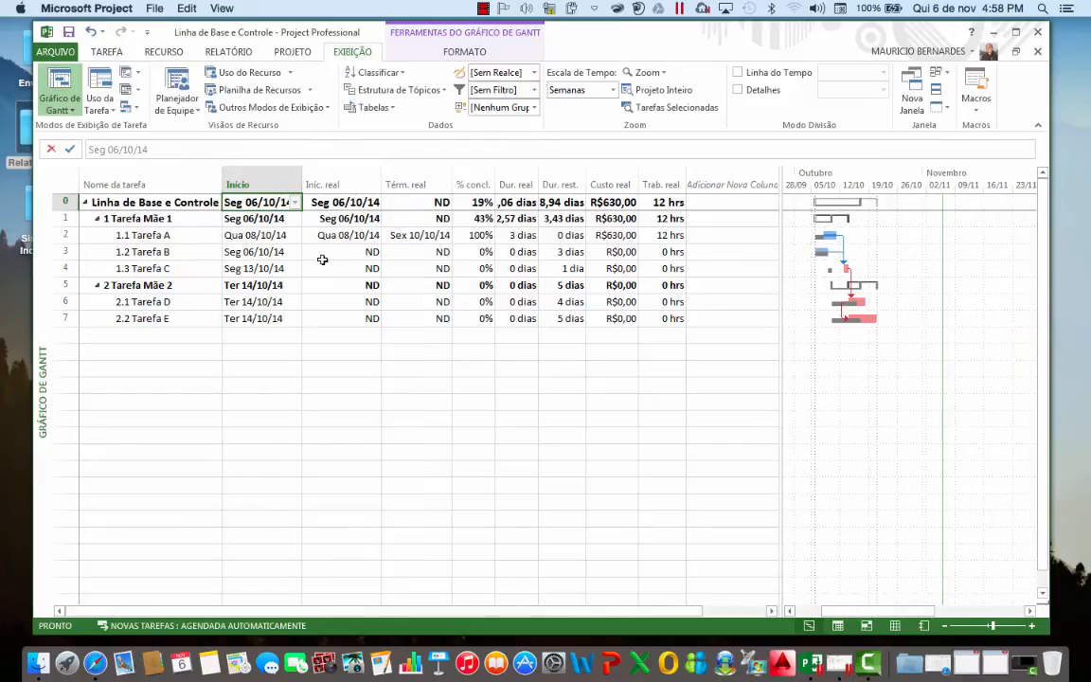
- Insert the Término column between the Início and Iníc. real columns
{"action": "left_click", "coordinate": [326, 184]}
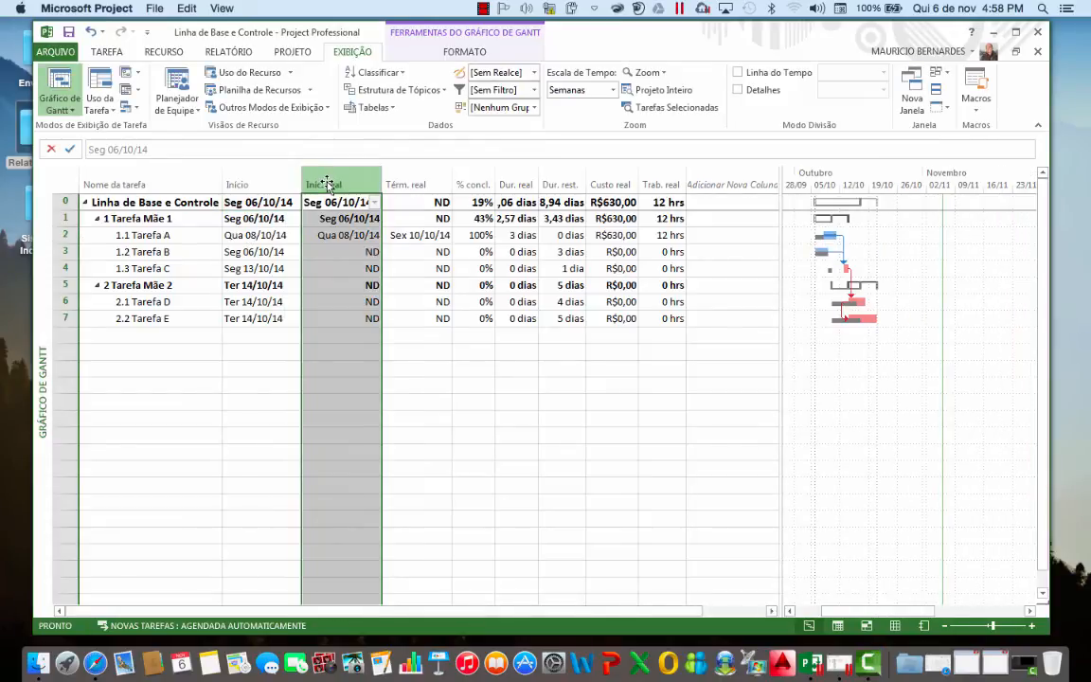
{"action": "right_click", "coordinate": [325, 184]}
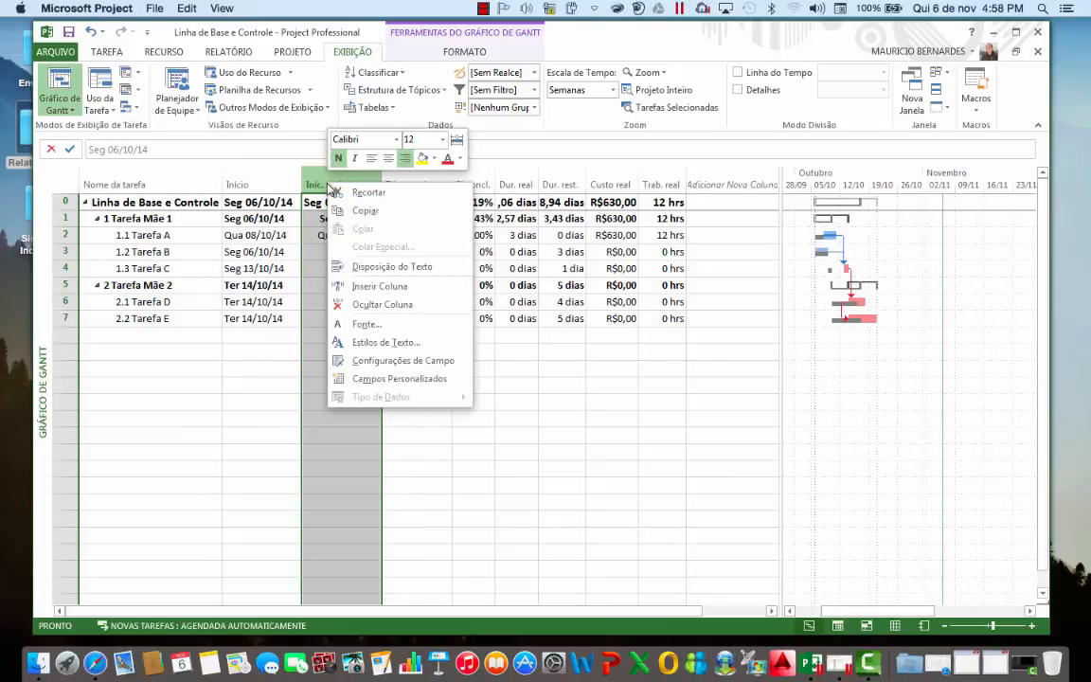
{"action": "left_click", "coordinate": [367, 287]}
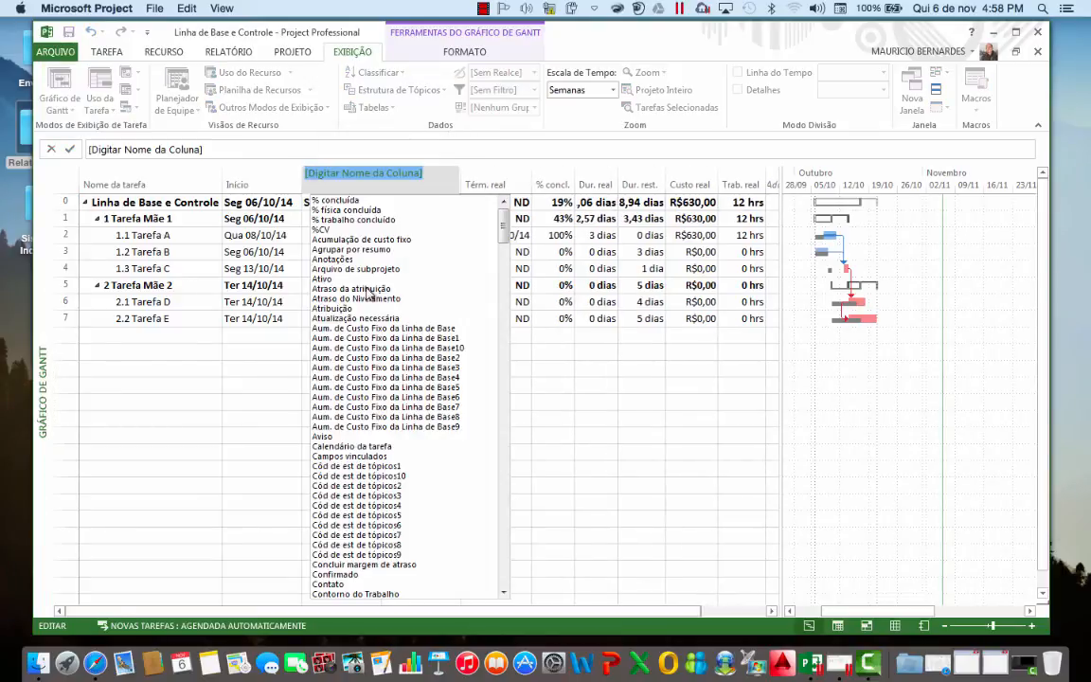
{"action": "type", "text": "ter"}
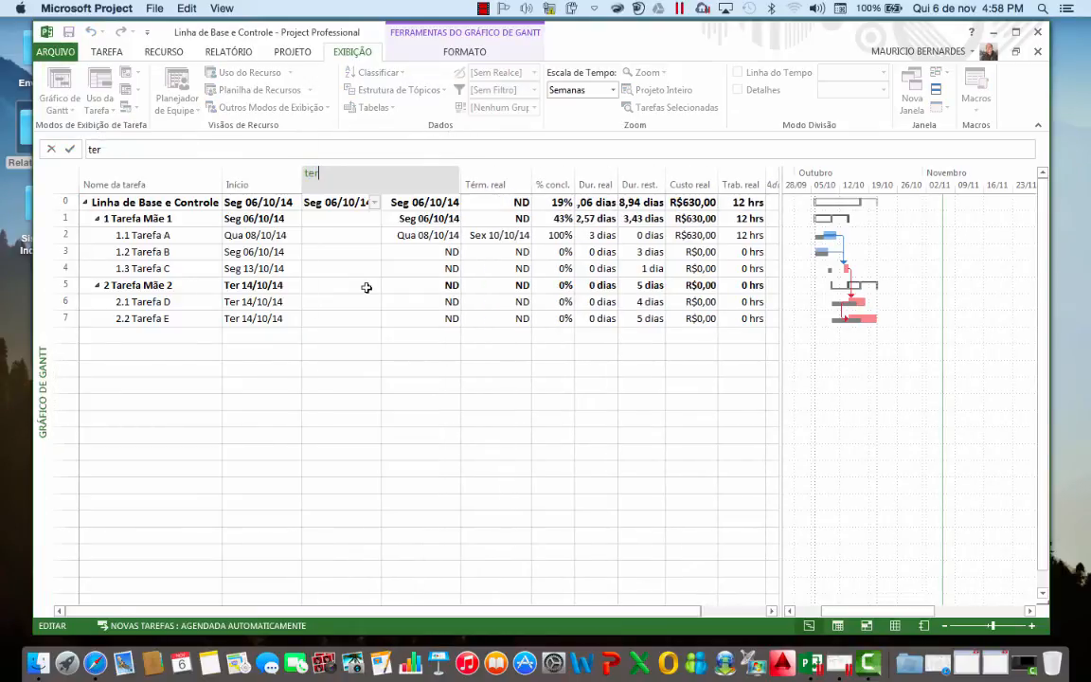
{"action": "key", "text": "BackSpace"}
{"action": "key", "text": "BackSpace"}
{"action": "type", "text": "érmino"}
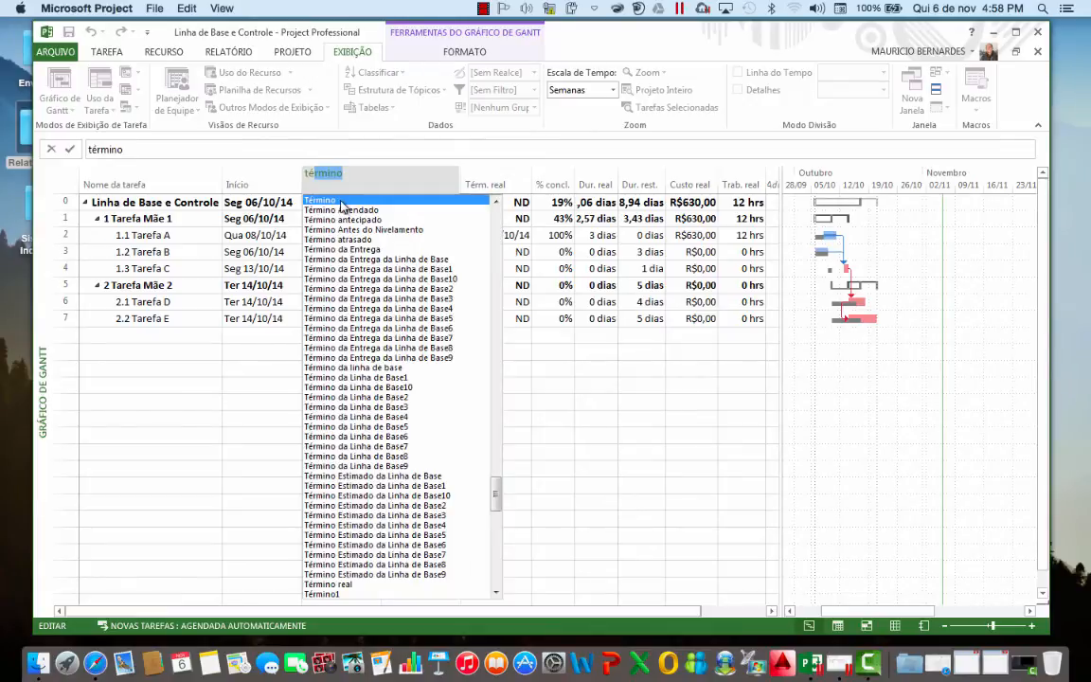
{"action": "key", "text": "Return"}
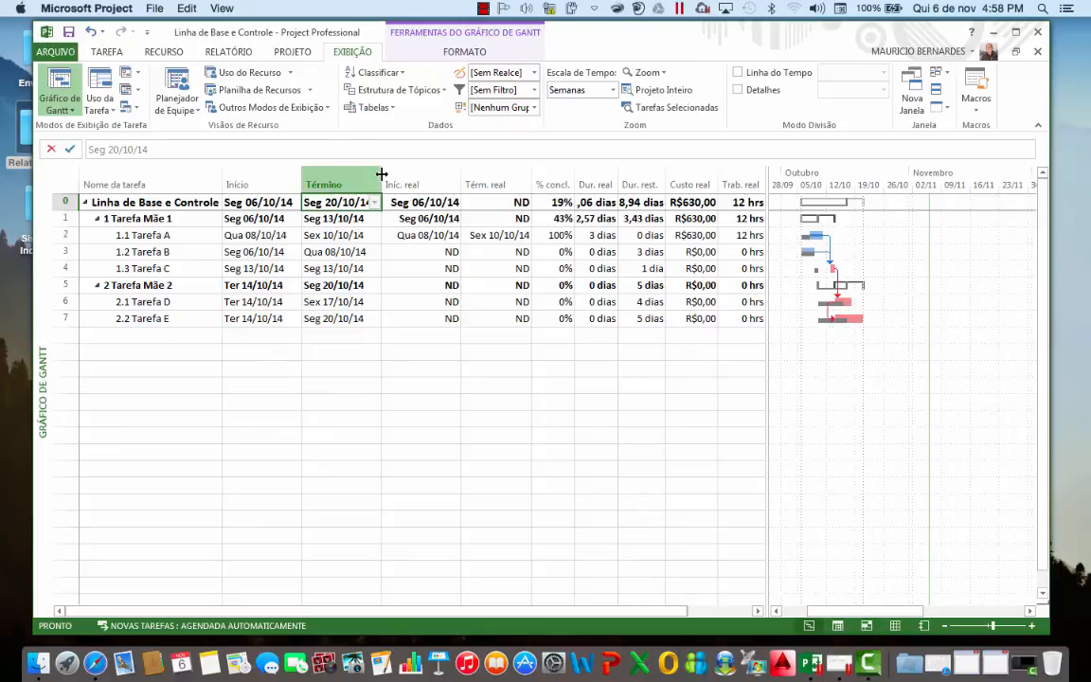
{"action": "left_click", "coordinate": [431, 396]}
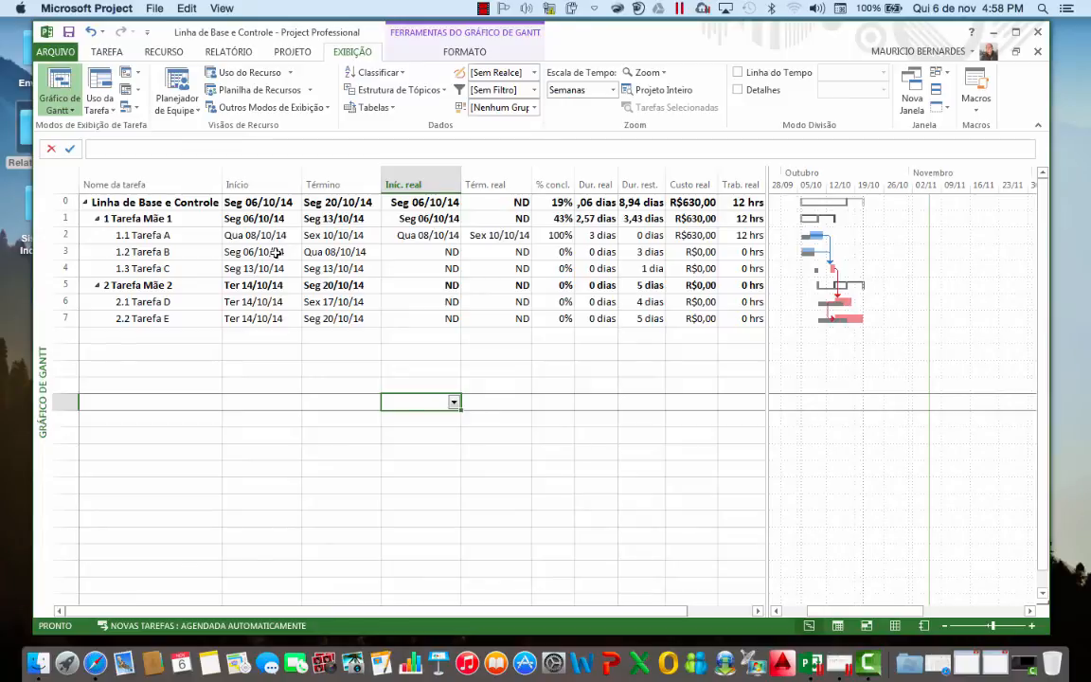
- Set the Iníc. real of Tarefa B to 06/10/14 and its % concl. to 50%
{"action": "left_click", "coordinate": [452, 253]}
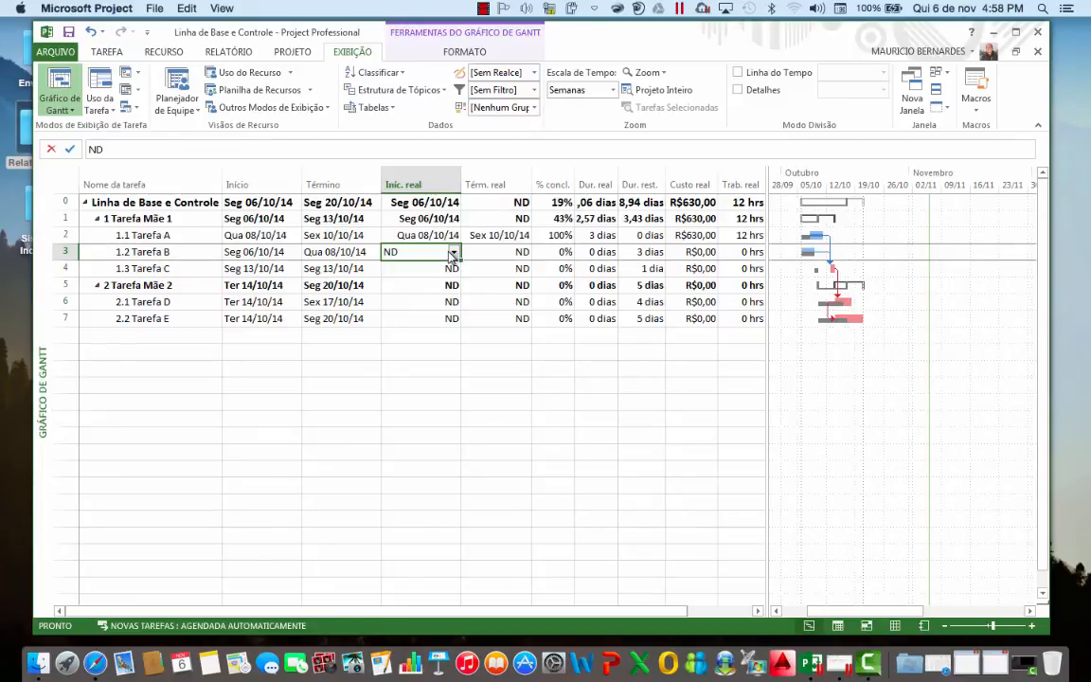
{"action": "left_click", "coordinate": [453, 251]}
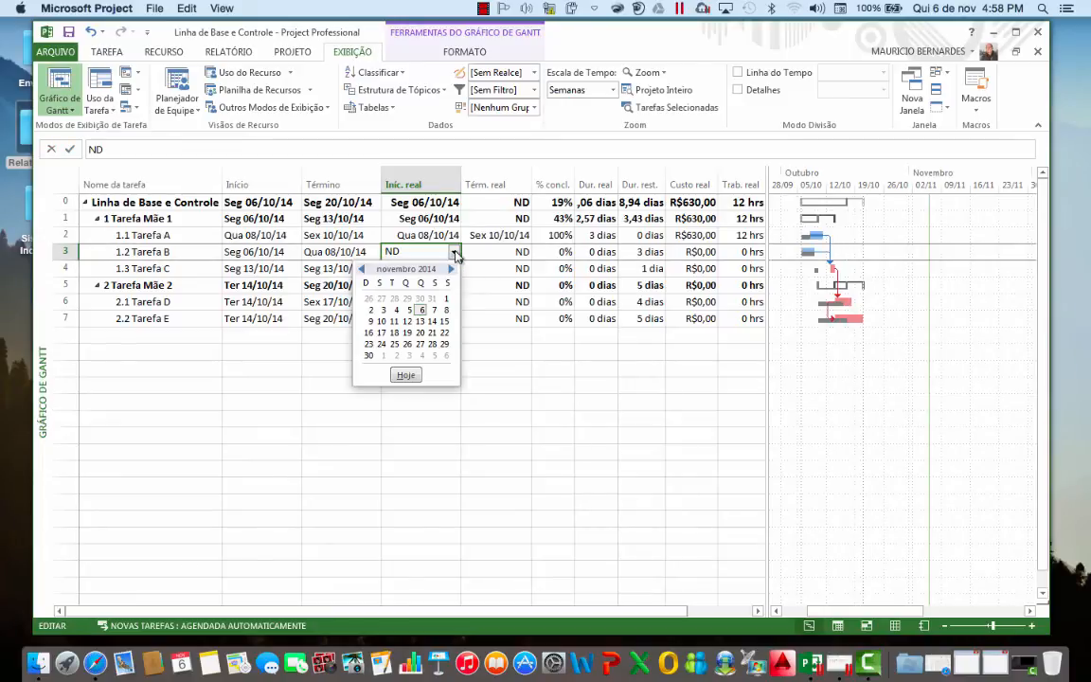
{"action": "left_click", "coordinate": [363, 270]}
{"action": "left_click", "coordinate": [383, 310]}
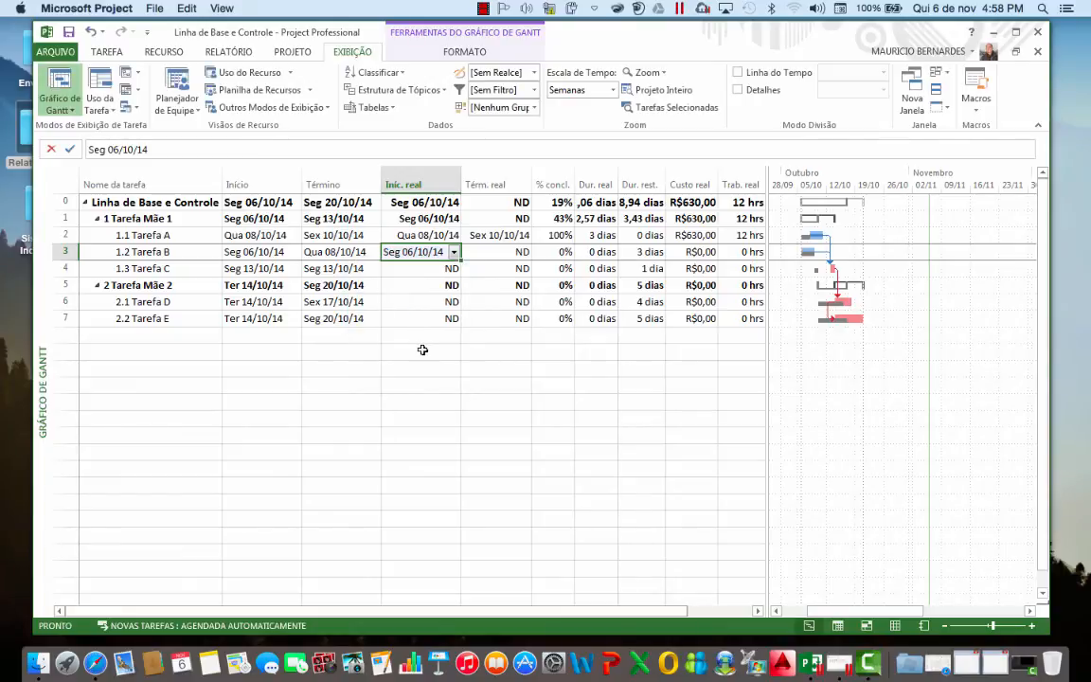
{"action": "left_click", "coordinate": [556, 252]}
{"action": "type", "text": "50"}
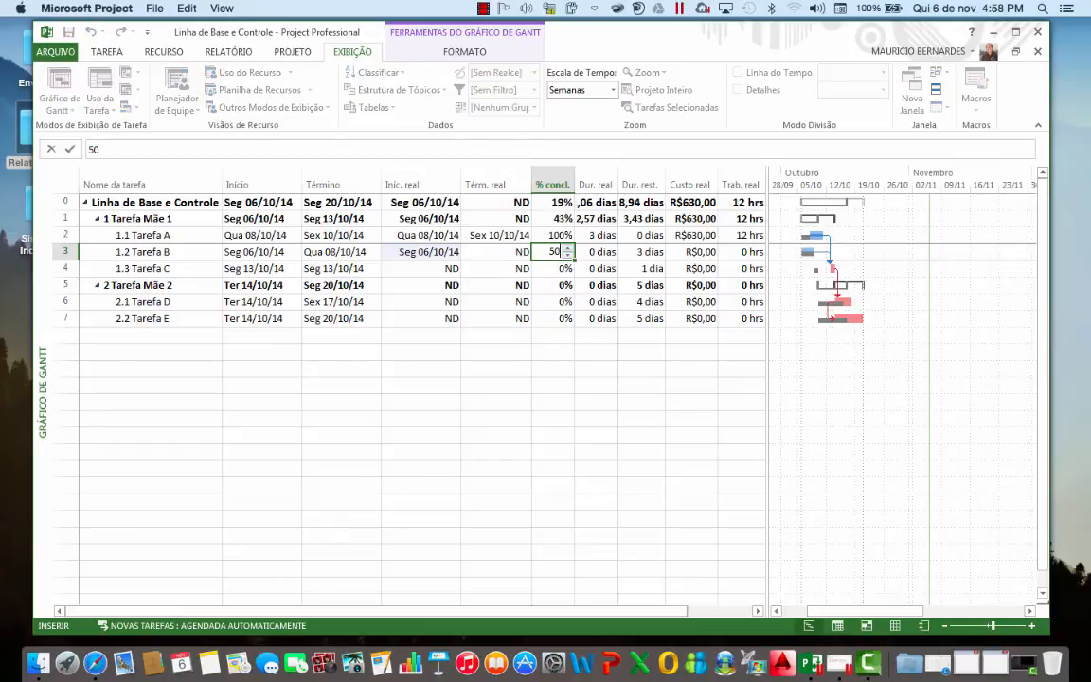
{"action": "key", "text": "Return"}
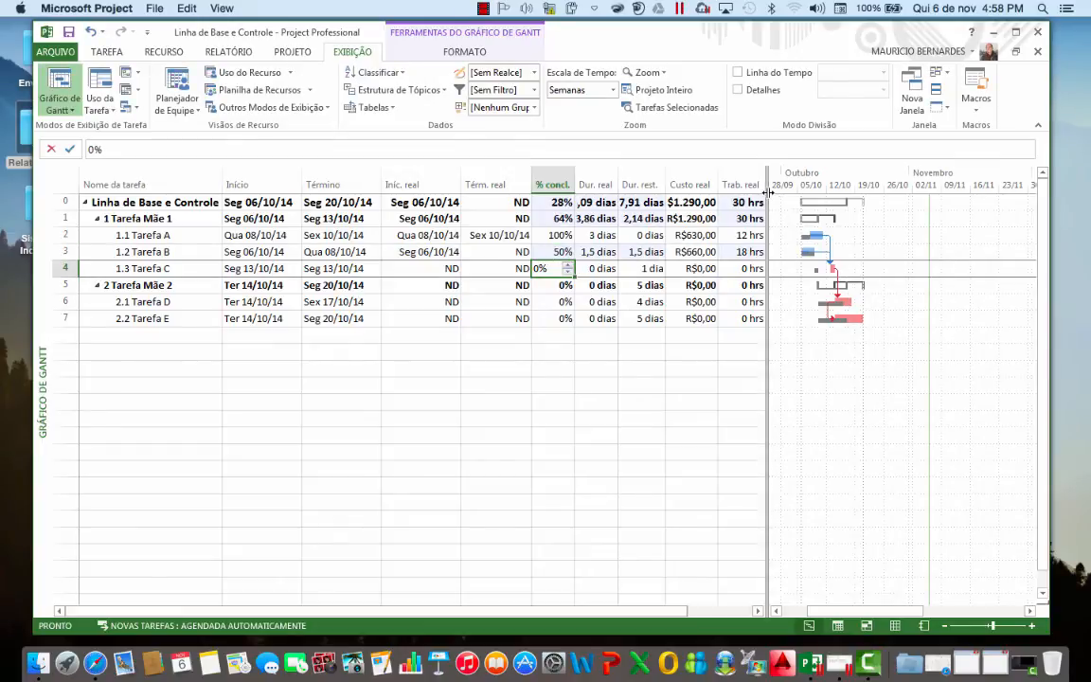
- Widen the table area and set the Térm. real of Tarefa B to 07/10/14
{"action": "left_click_drag", "start_coordinate": [768, 202], "coordinate": [802, 201]}
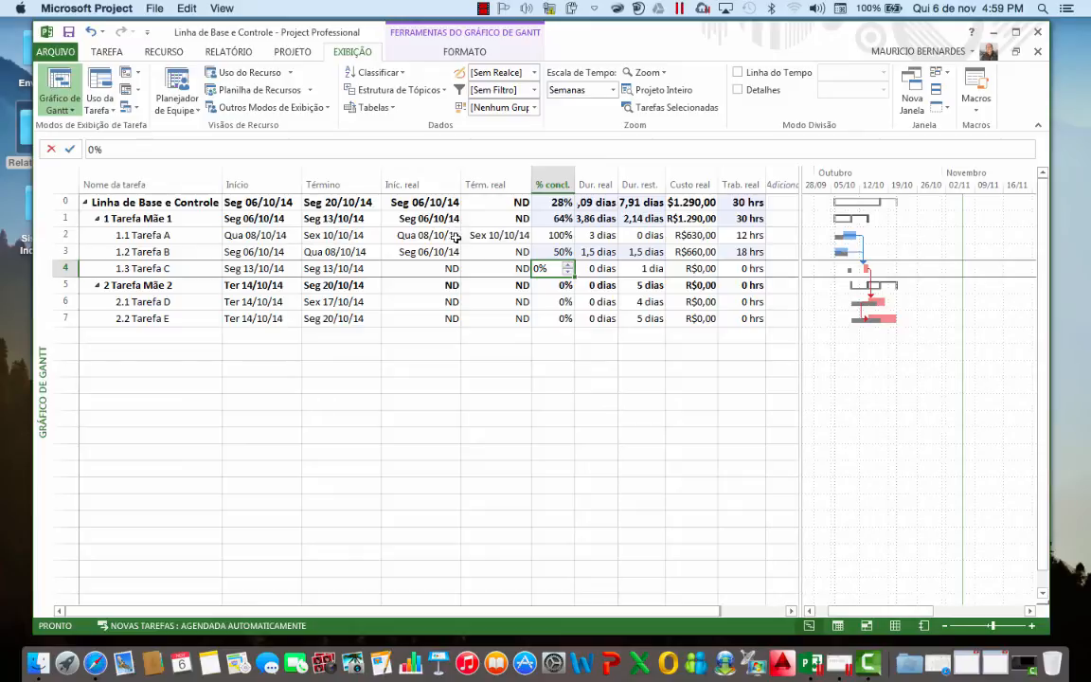
{"action": "left_click", "coordinate": [512, 252]}
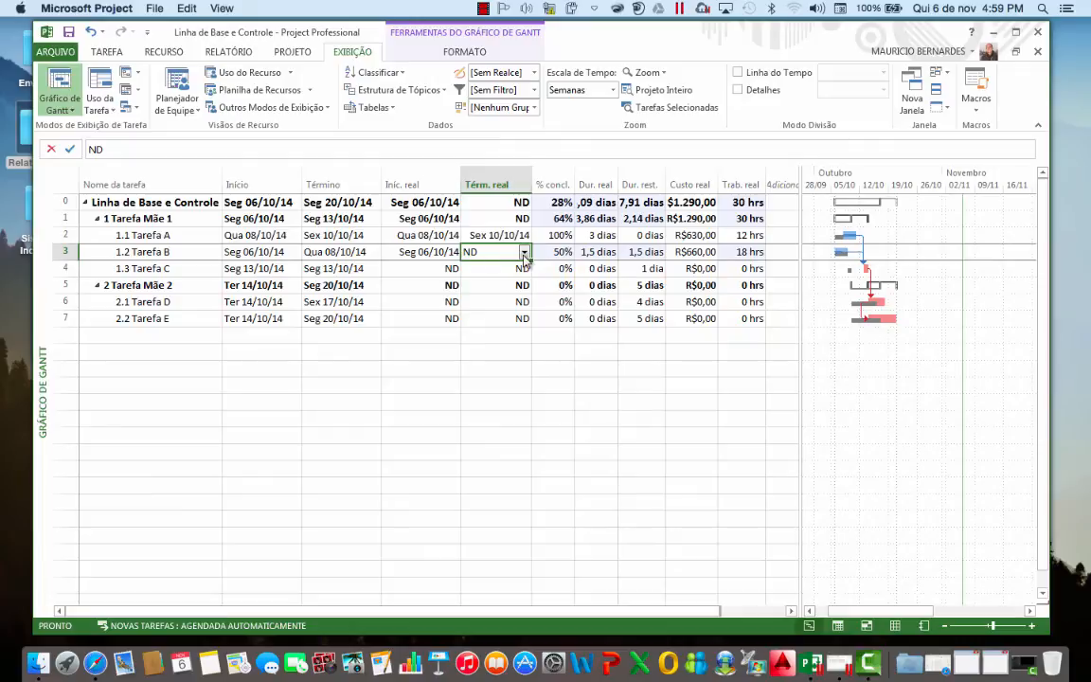
{"action": "left_click", "coordinate": [525, 253]}
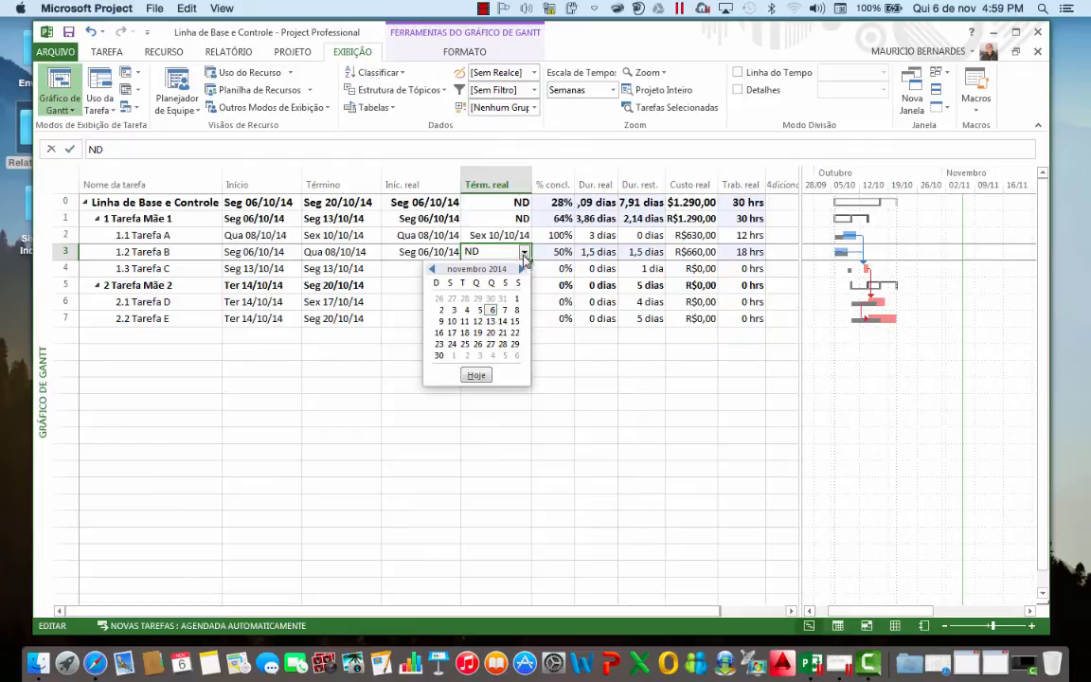
{"action": "left_click", "coordinate": [432, 270]}
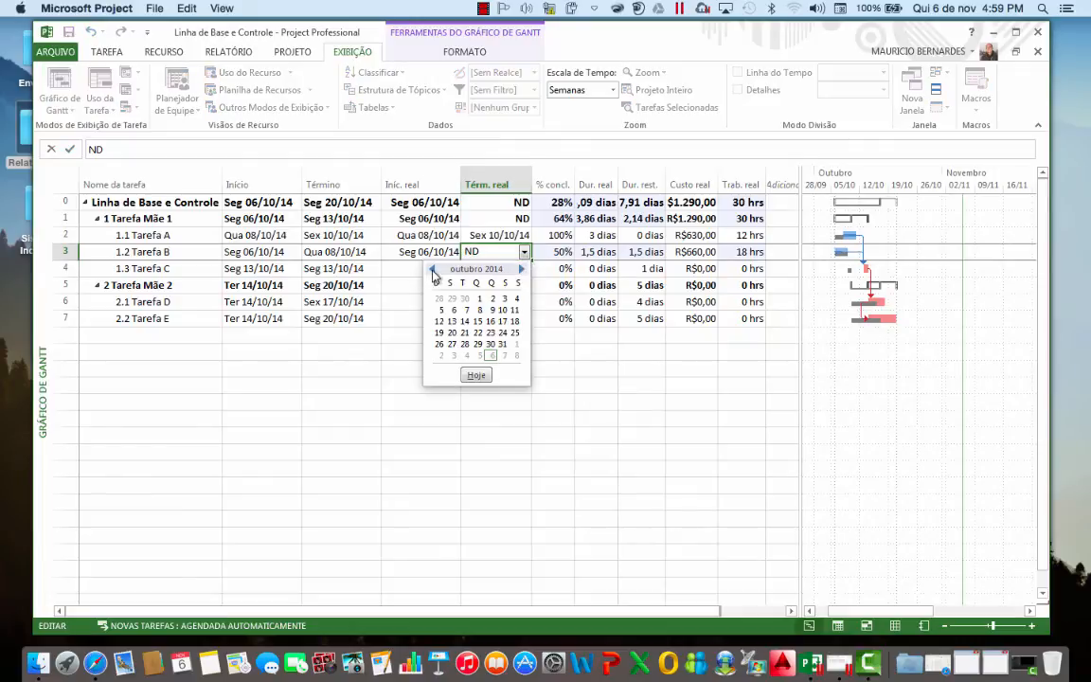
{"action": "left_click", "coordinate": [465, 310]}
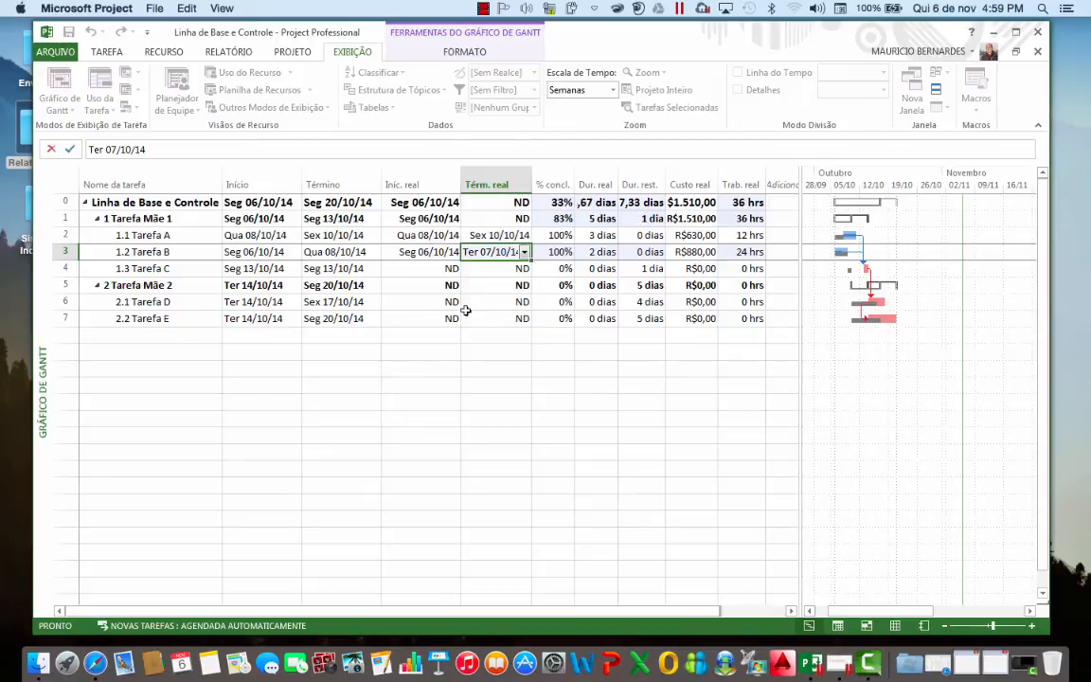
{"action": "left_click", "coordinate": [502, 403]}
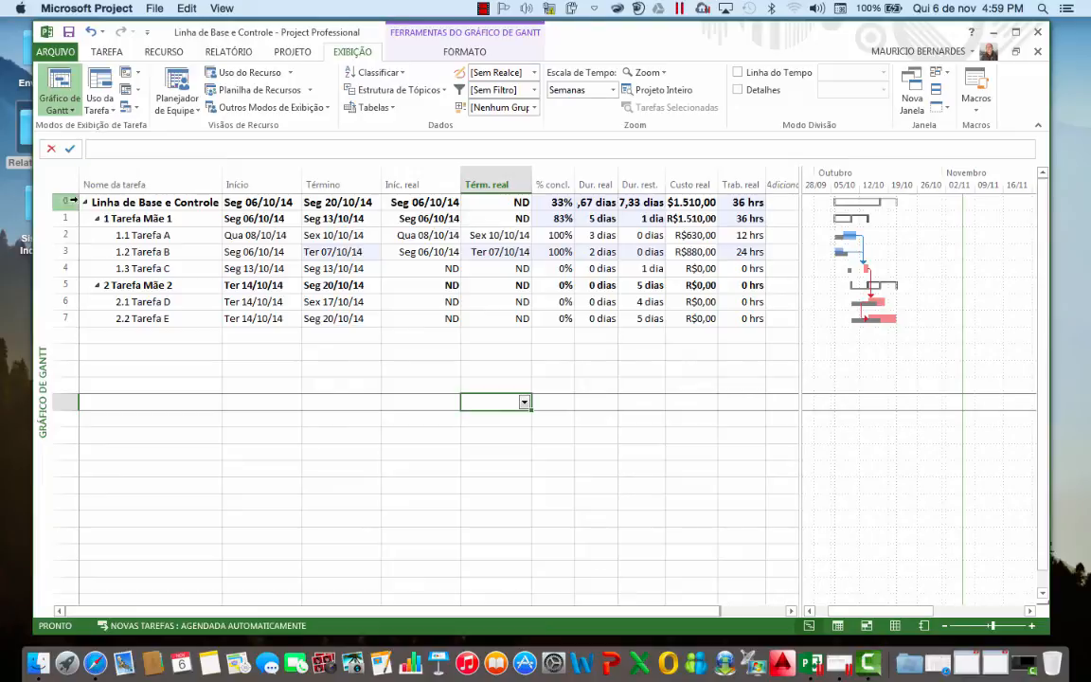
- Fit the Dur. real, Dur. rest. and Custo real columns to their contents and widen the table area to show Trab. real fully
{"action": "left_click", "coordinate": [60, 201]}
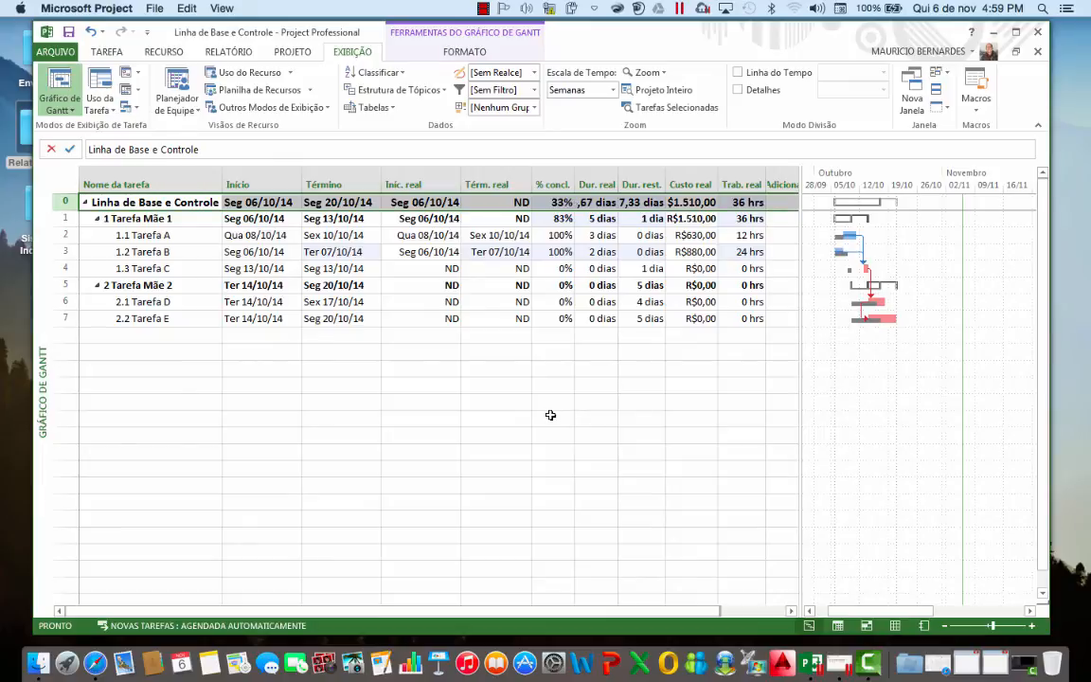
{"action": "double_click", "coordinate": [618, 183]}
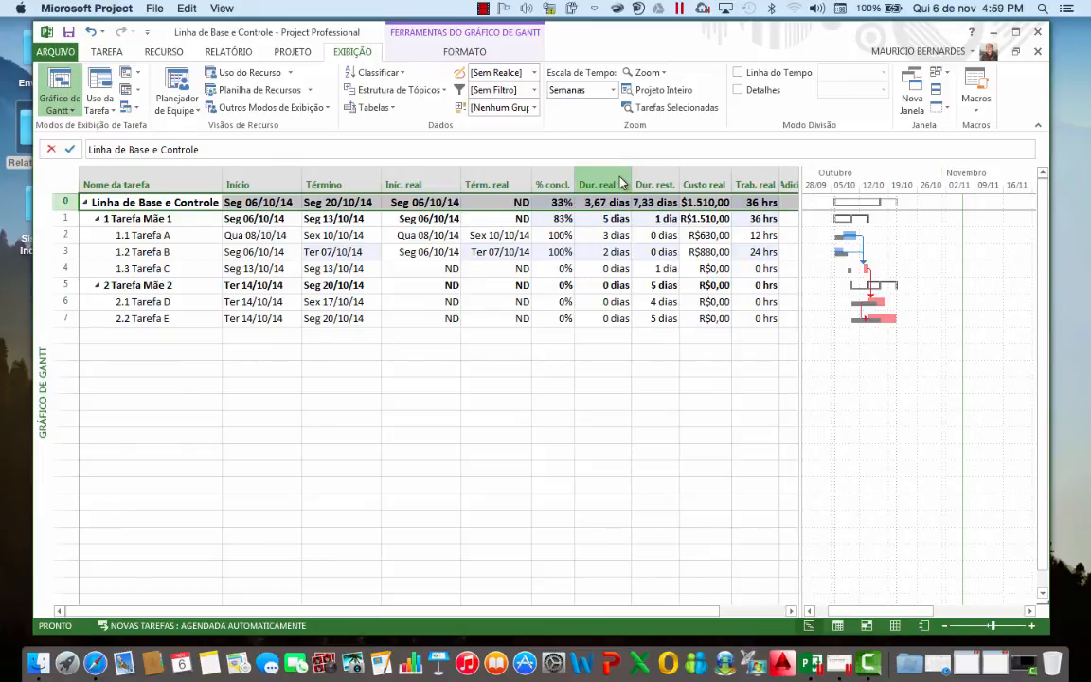
{"action": "double_click", "coordinate": [679, 184]}
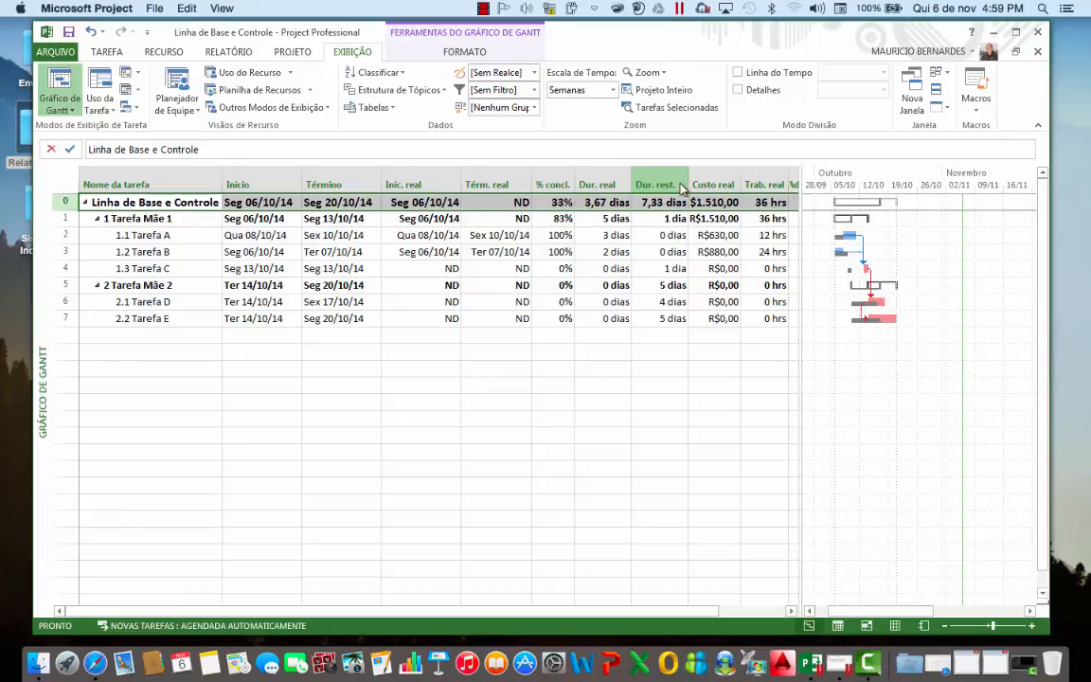
{"action": "double_click", "coordinate": [742, 185]}
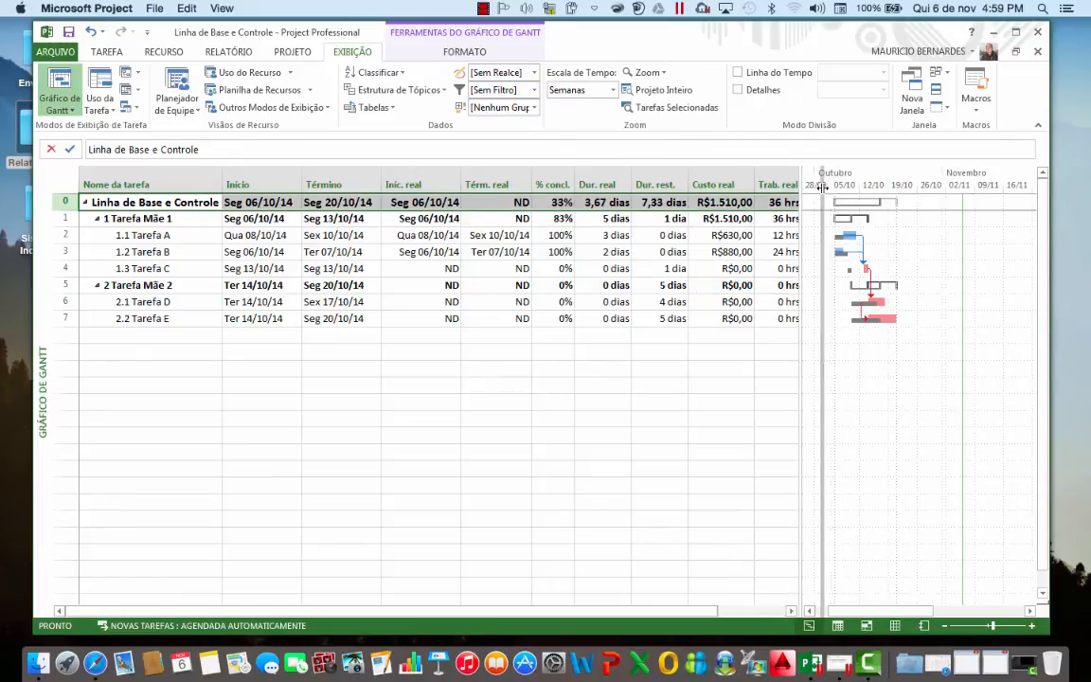
{"action": "left_click_drag", "start_coordinate": [801, 200], "coordinate": [838, 200]}
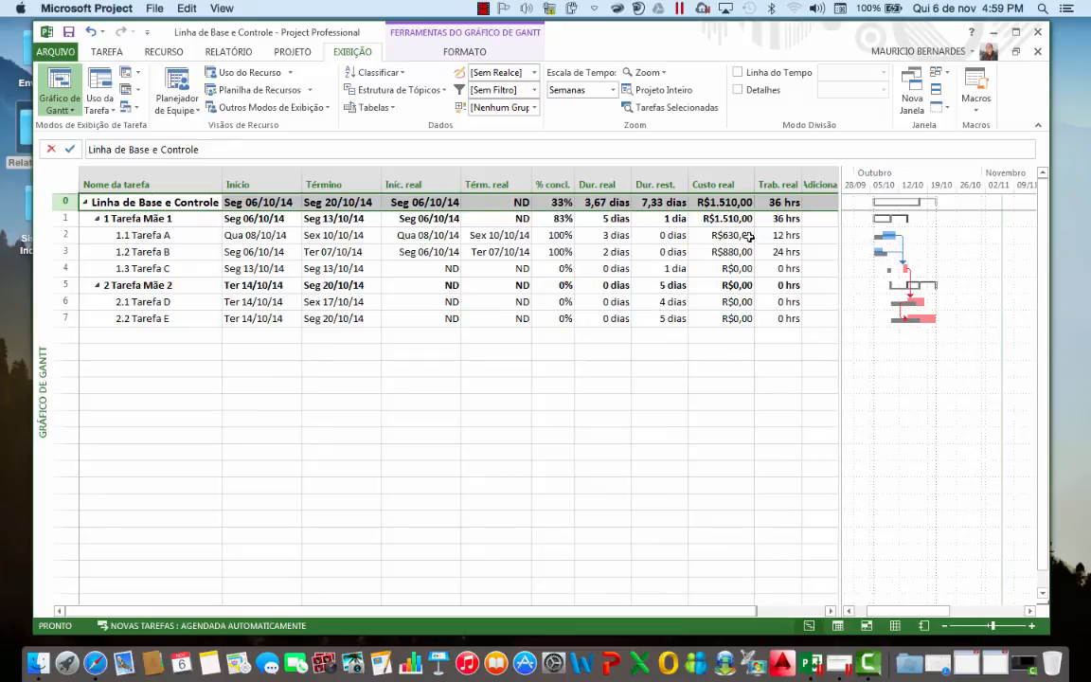
- Examine the tasks' start and finish variances against the baseline in the Variação table and return to the Controle table
{"action": "left_click", "coordinate": [393, 110]}
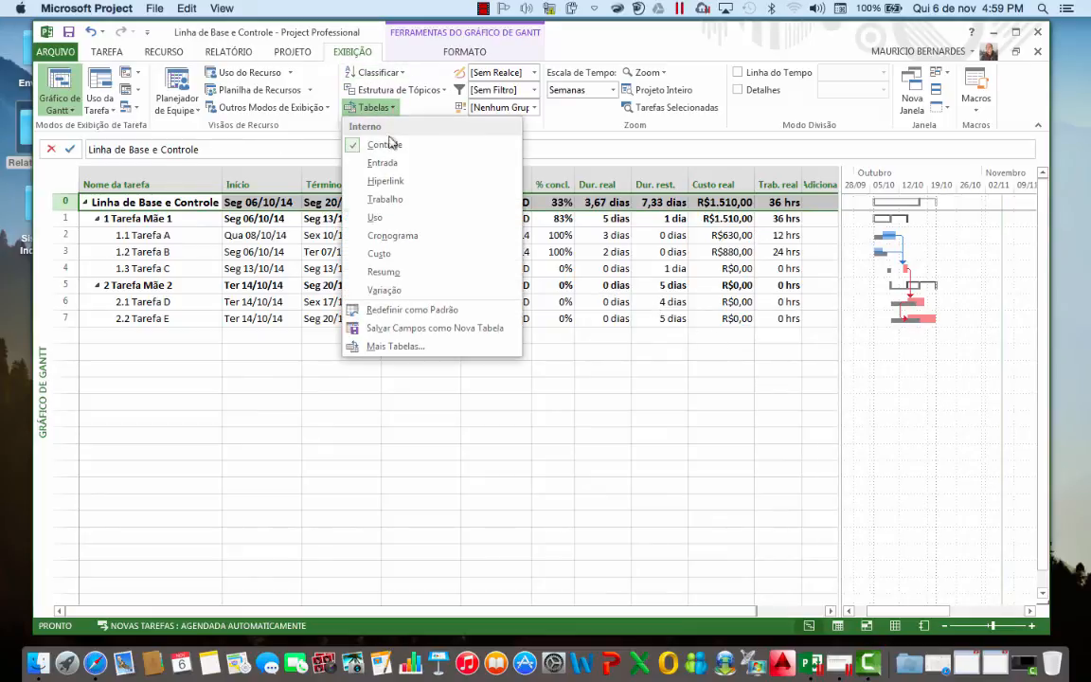
{"action": "left_click", "coordinate": [393, 289]}
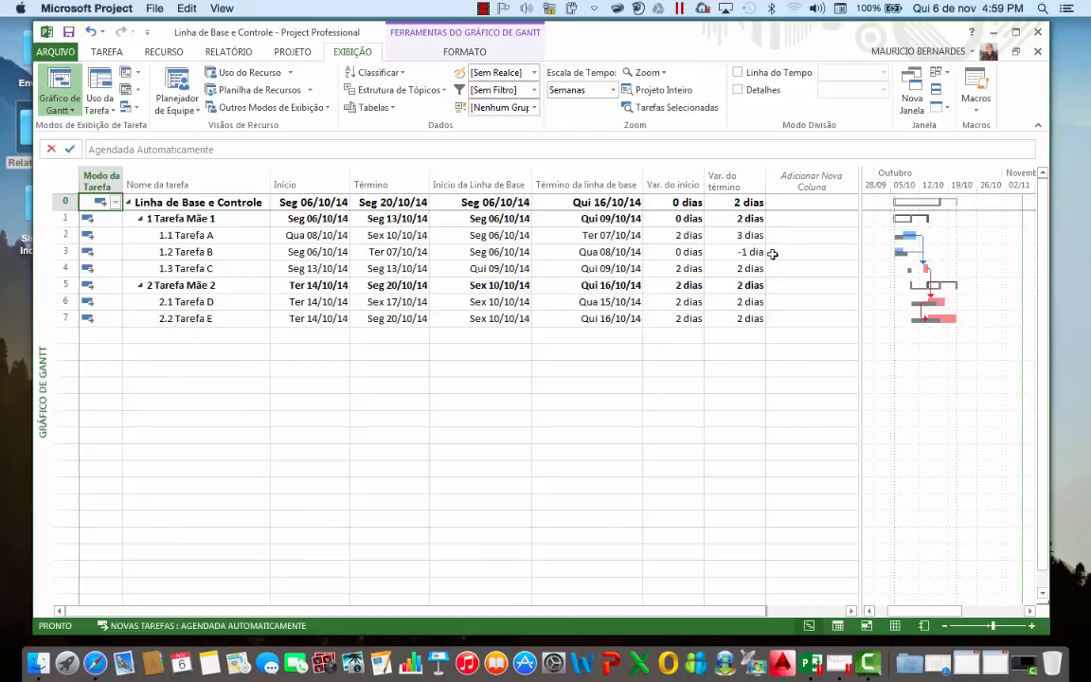
{"action": "left_click", "coordinate": [348, 106]}
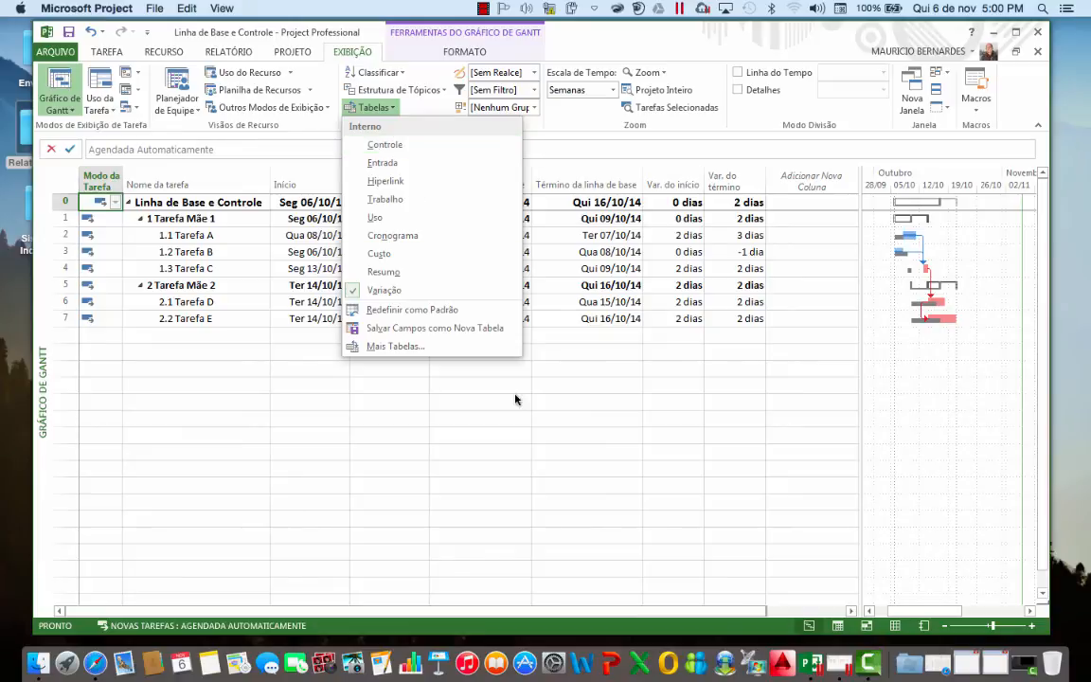
{"action": "left_click", "coordinate": [597, 520]}
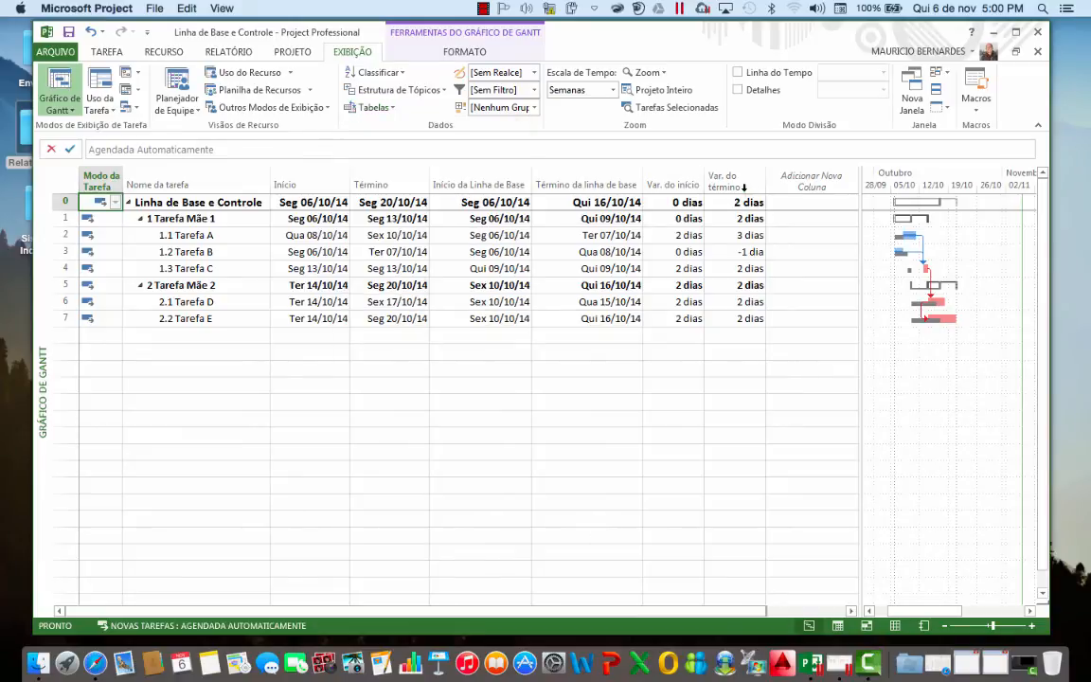
{"action": "left_click", "coordinate": [737, 187]}
{"action": "left_click", "coordinate": [395, 109]}
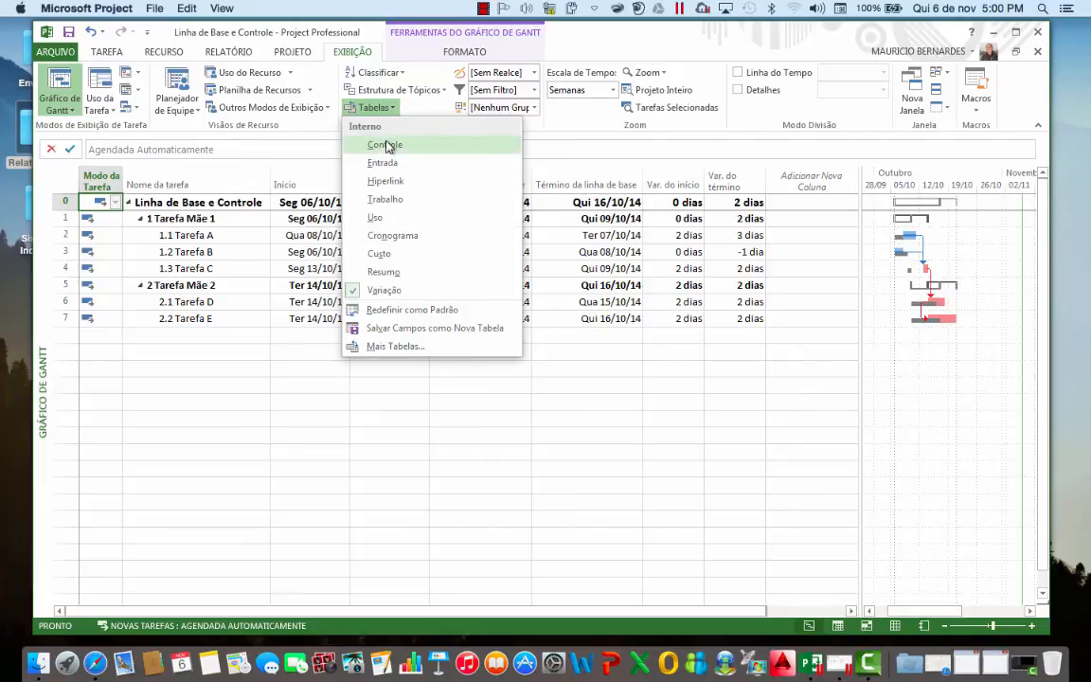
{"action": "left_click", "coordinate": [387, 146]}
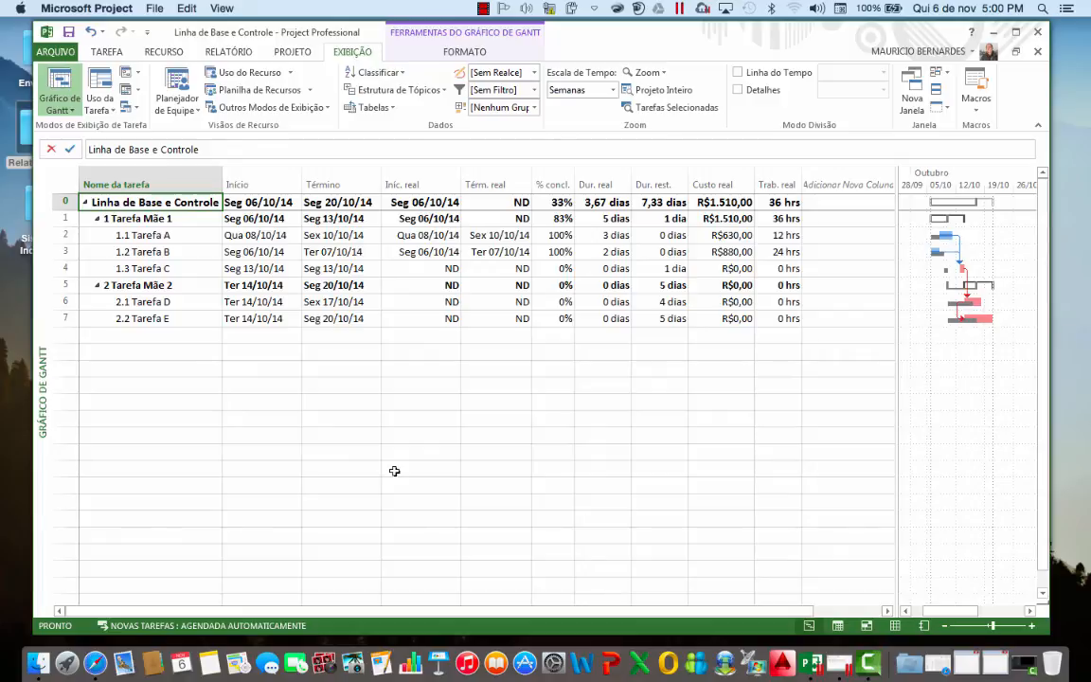
- Begin saving a copy of the project in the computer's Linha de Base e Controle folder, keeping the current file name as its base
{"action": "left_click", "coordinate": [57, 52]}
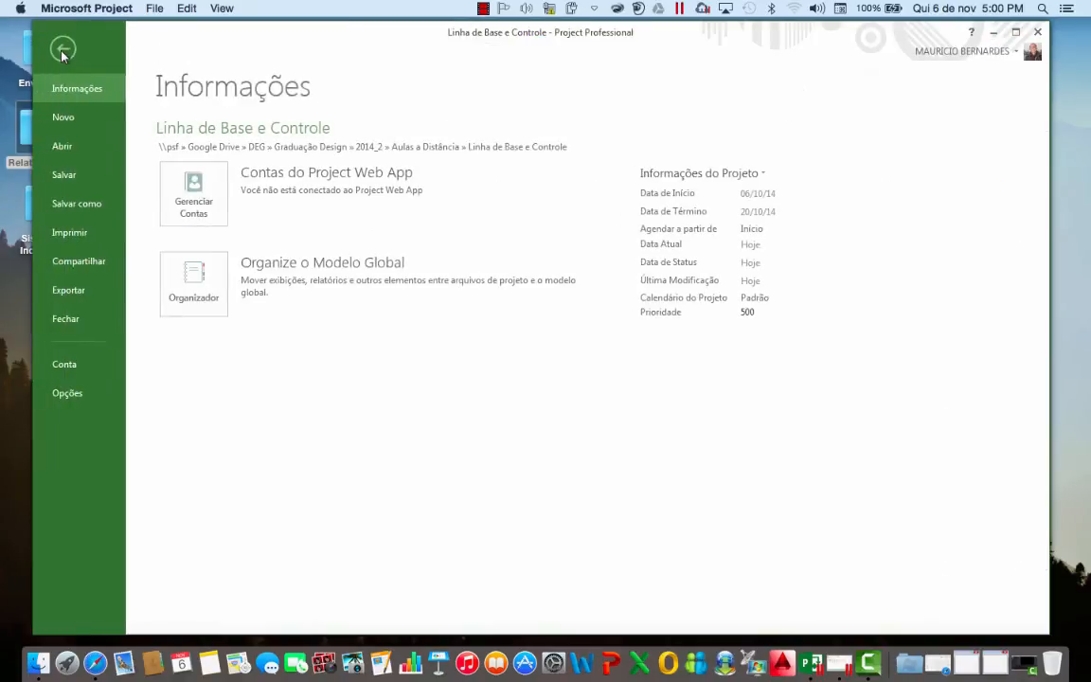
{"action": "left_click", "coordinate": [74, 201]}
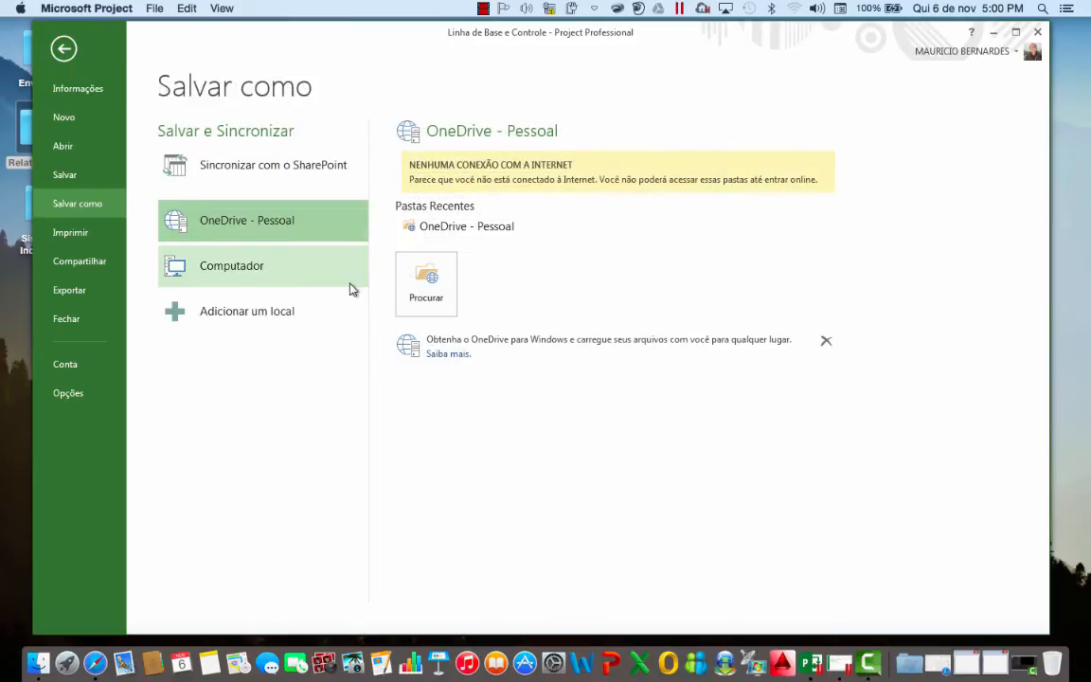
{"action": "left_click", "coordinate": [258, 248]}
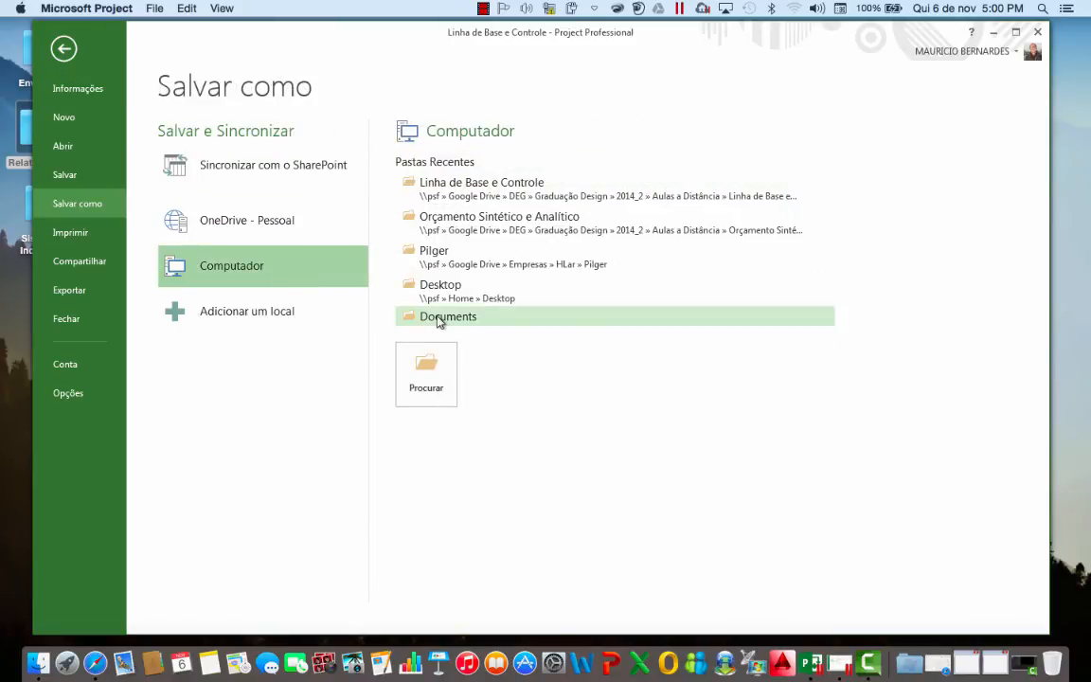
{"action": "left_click", "coordinate": [471, 195]}
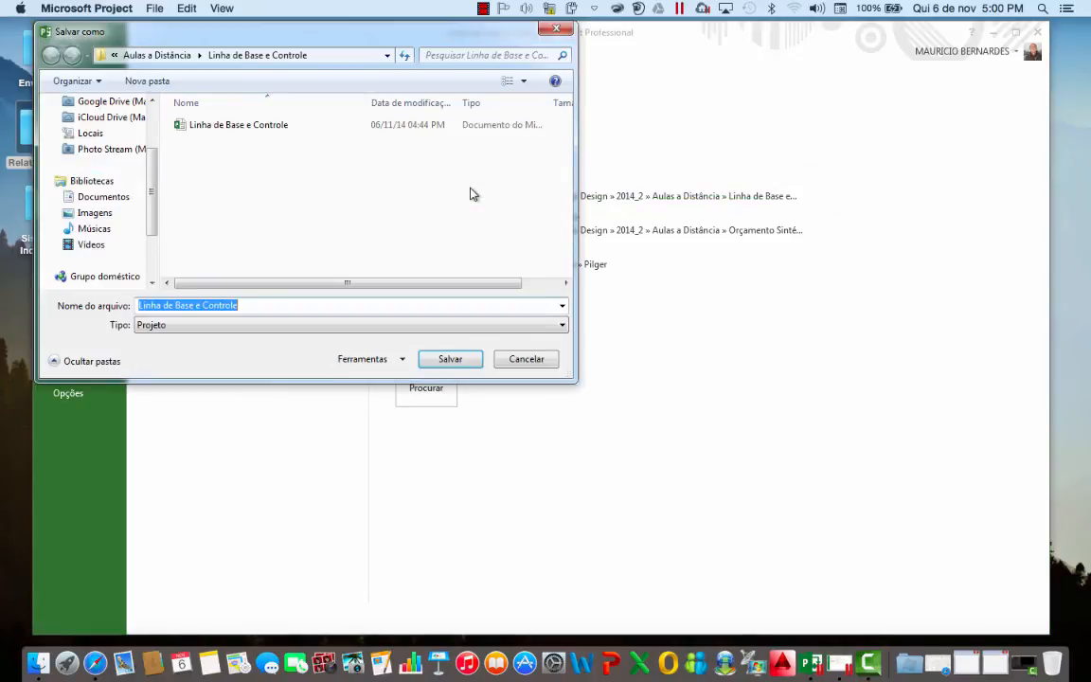
{"action": "key", "text": "Right"}
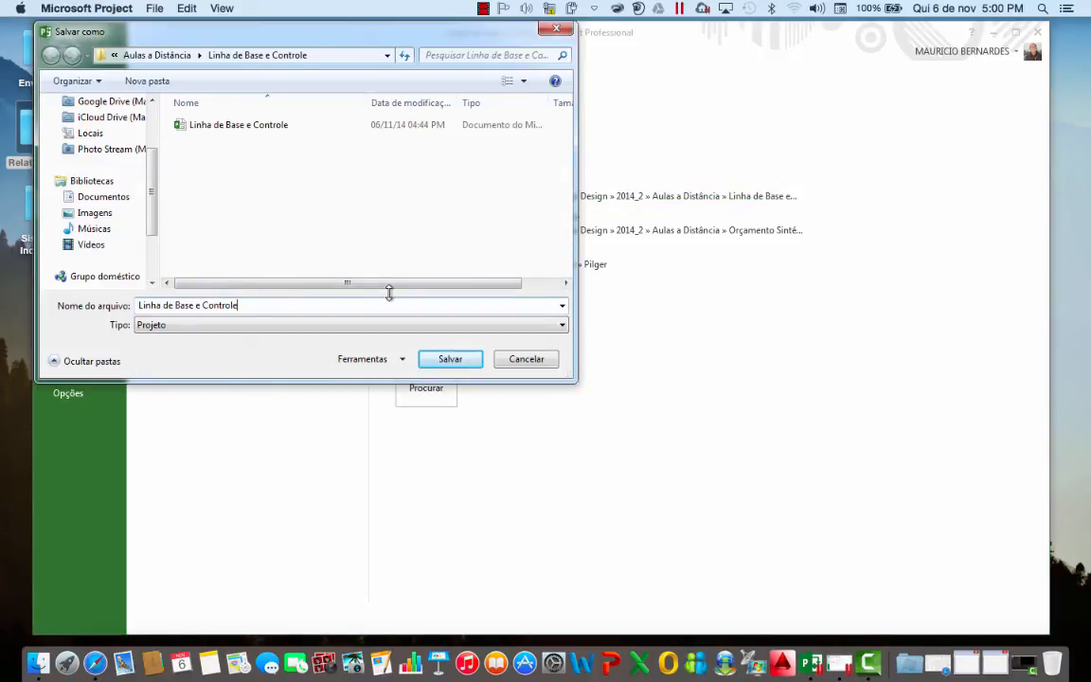
{"action": "type", "text": "R01"}
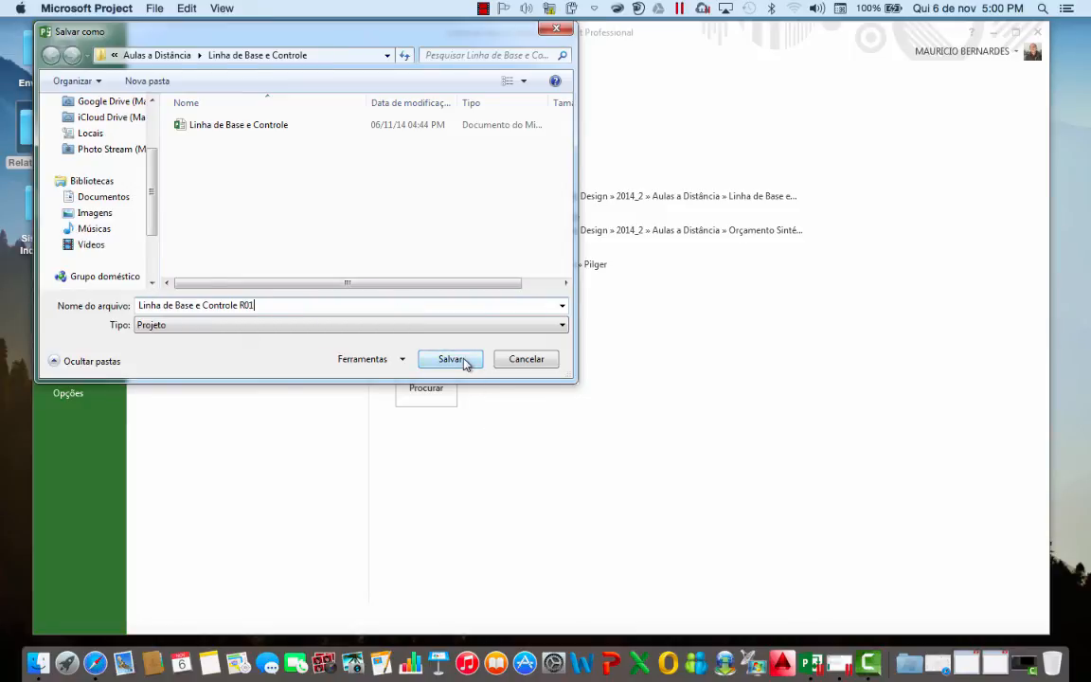
{"action": "key", "text": "BackSpace"}
{"action": "key", "text": "BackSpace"}
{"action": "key", "text": "BackSpace"}
{"action": "type", "text": "Sem0"}
{"action": "key", "text": "BackSpace"}
{"action": "key", "text": "BackSpace"}
{"action": "key", "text": "BackSpace"}
{"action": "key", "text": "BackSpace"}
- Append R01 to the file name and save the project as Linha de Base e Controle R01
{"action": "type", "text": "R01"}
{"action": "left_click", "coordinate": [455, 359]}
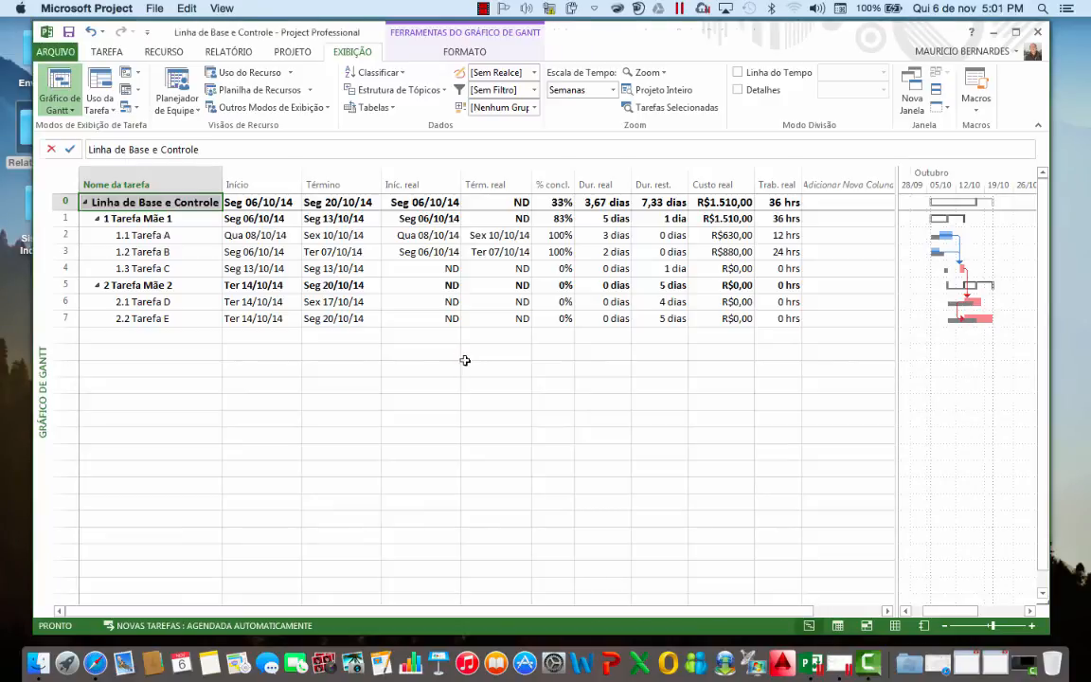
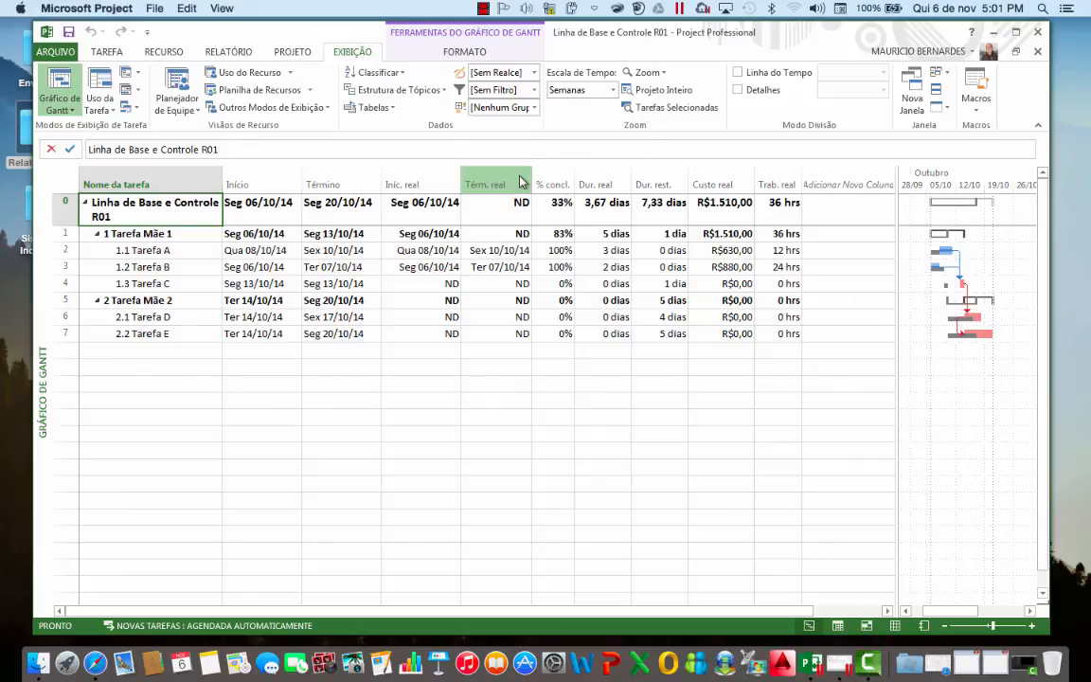
- Review the baseline dates and variances of the R01 version in the Variação table and switch back to the Controle table
{"action": "left_click", "coordinate": [392, 108]}
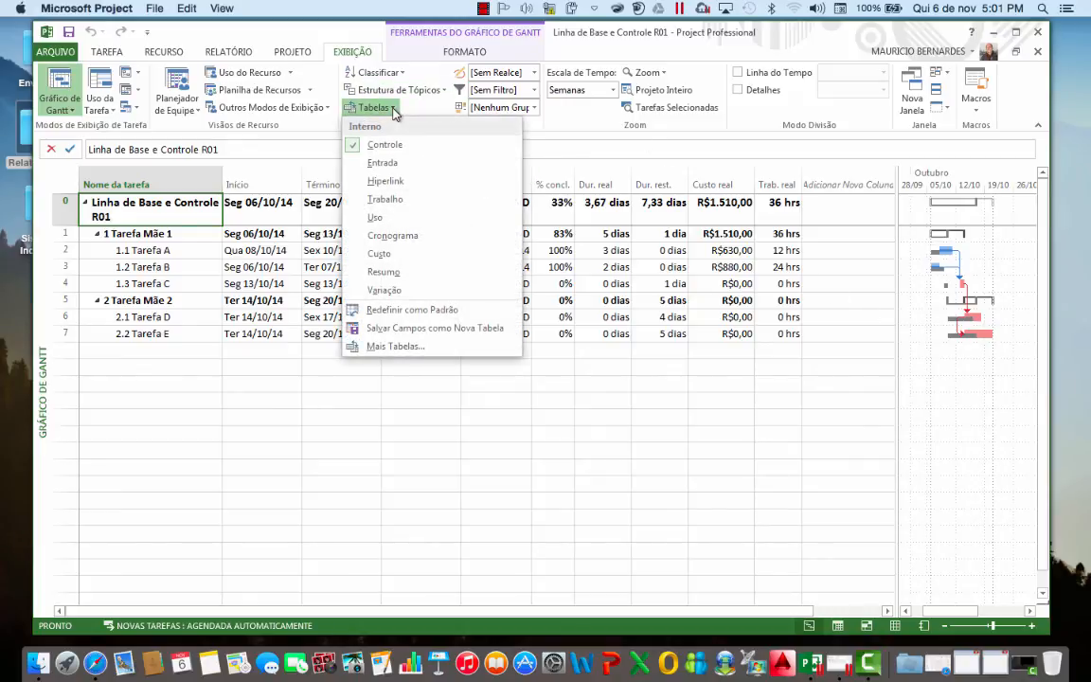
{"action": "left_click", "coordinate": [419, 293]}
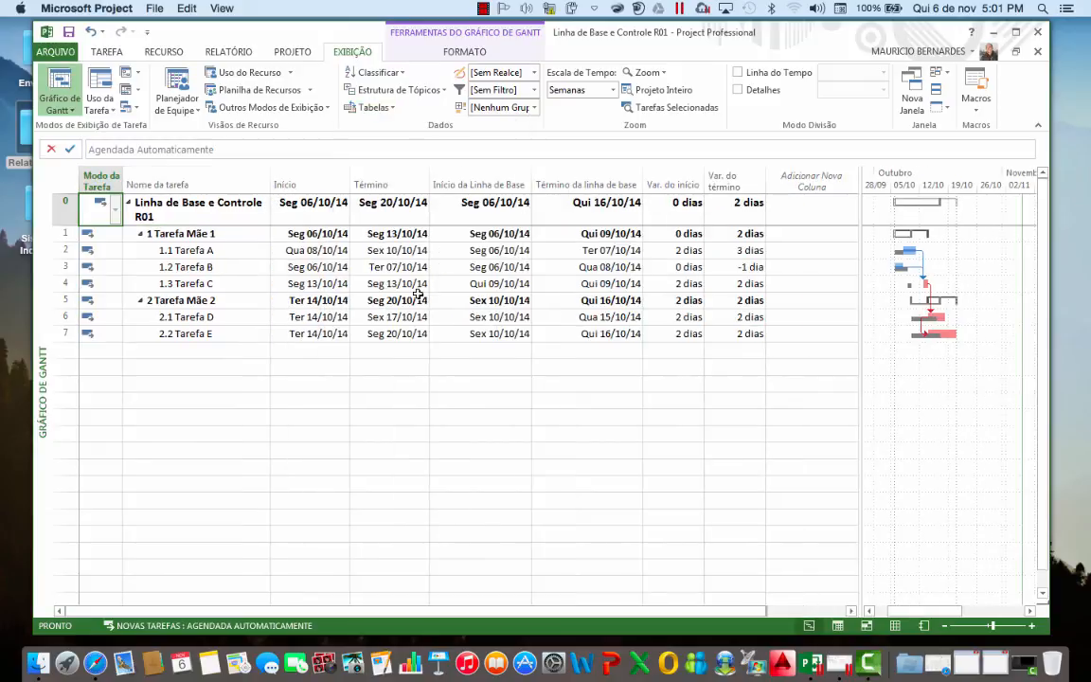
{"action": "left_click", "coordinate": [383, 108]}
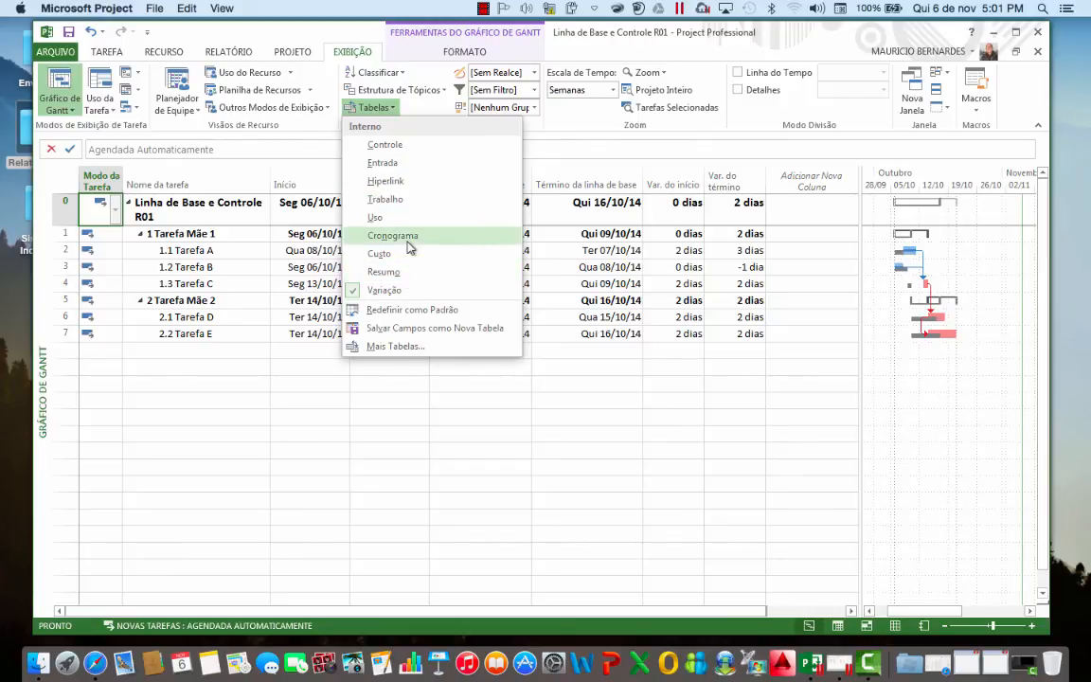
{"action": "left_click", "coordinate": [388, 144]}
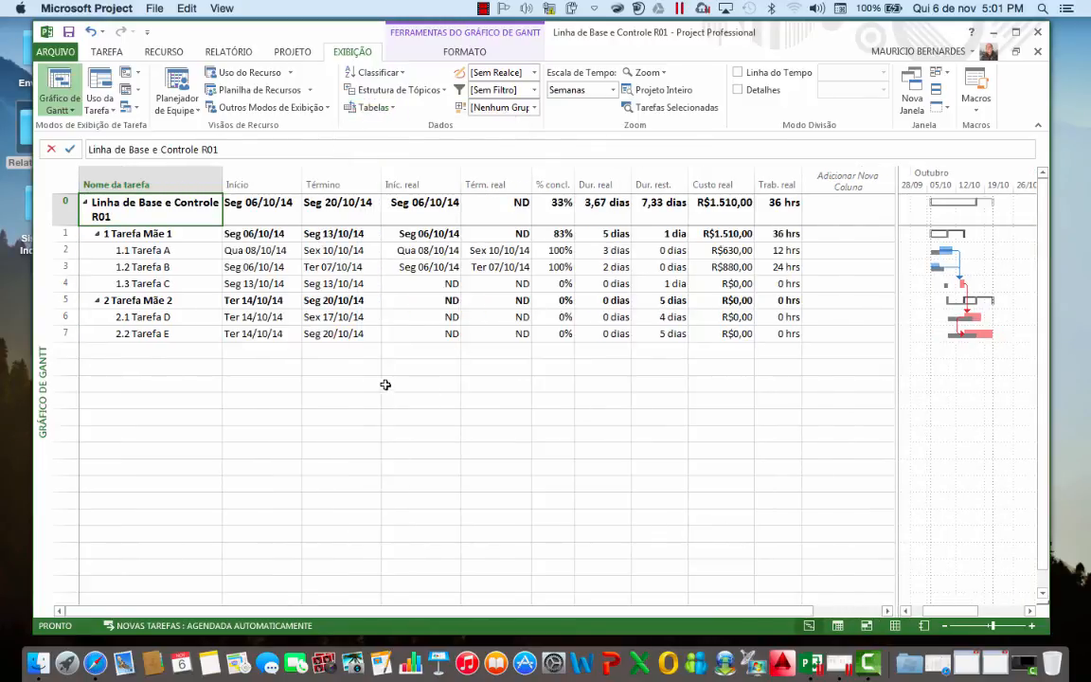